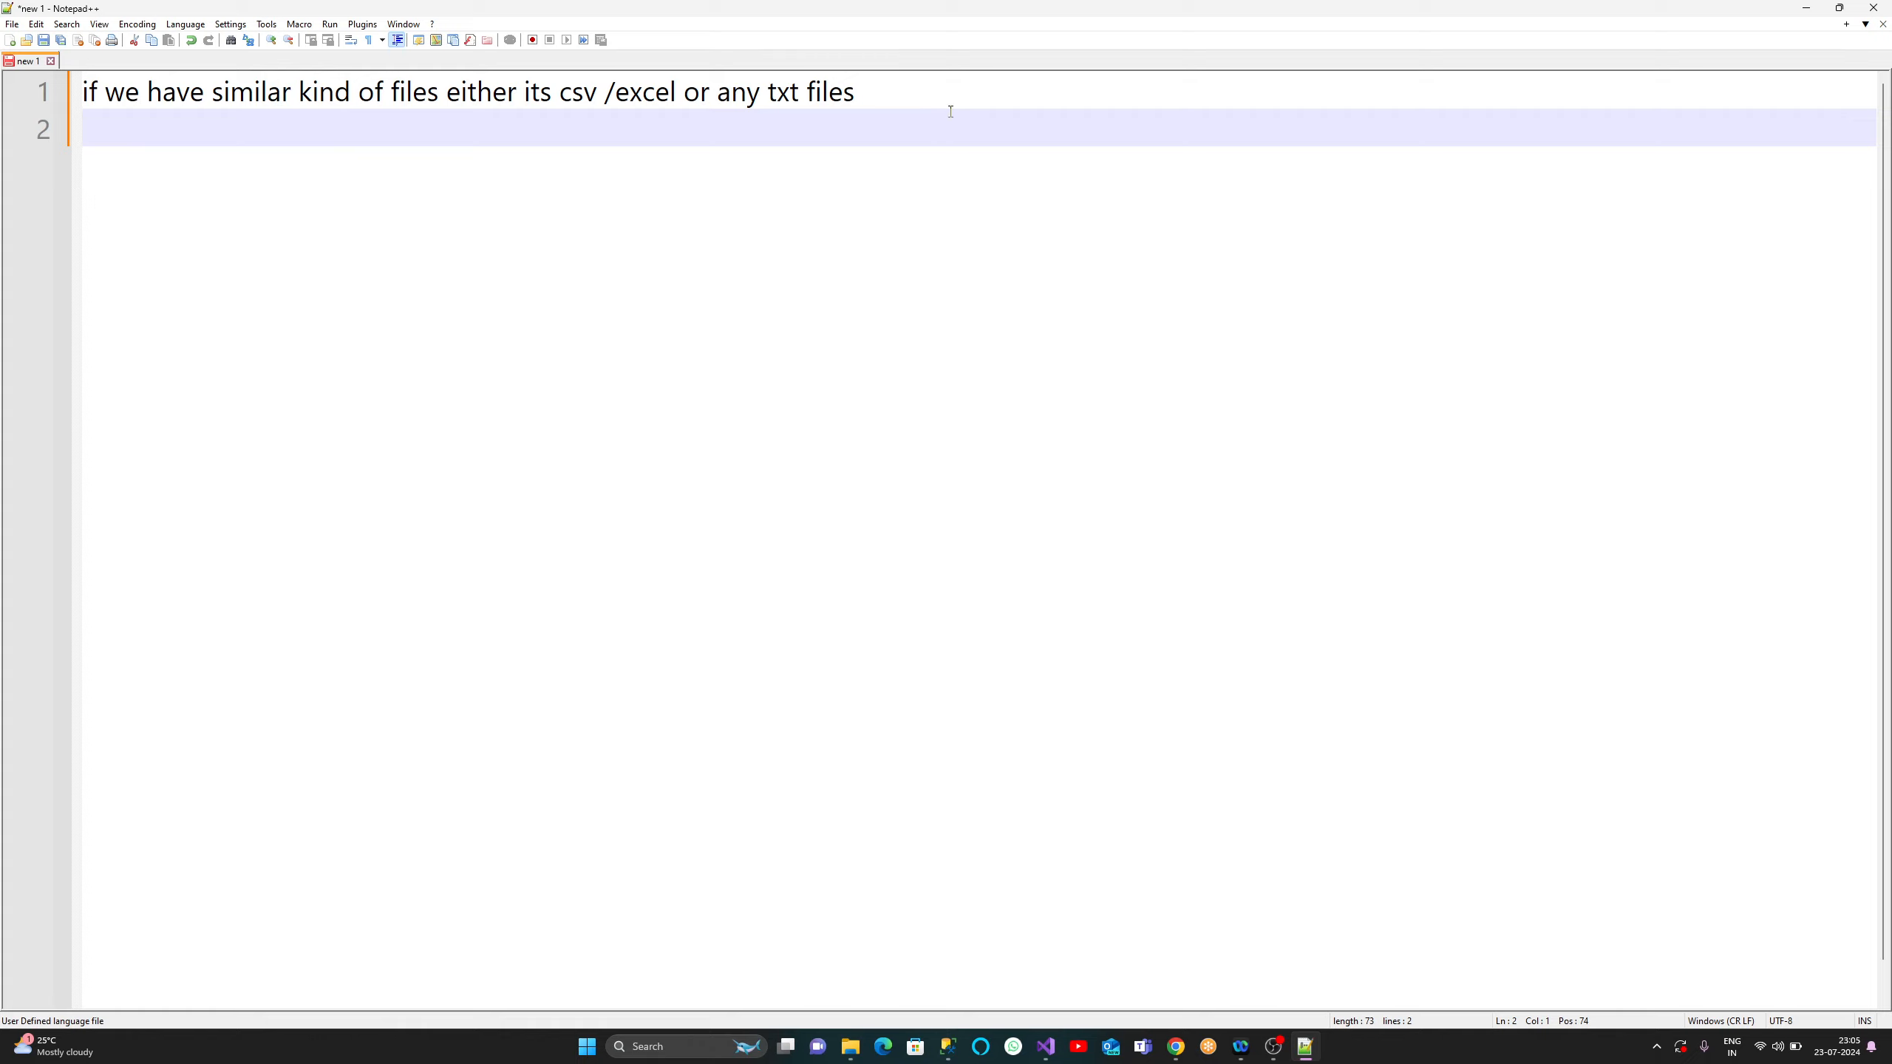
- Highlight the phrase 'similar kind of files' in the note, then clear the selection
{"action": "key", "text": "shift+Up"}
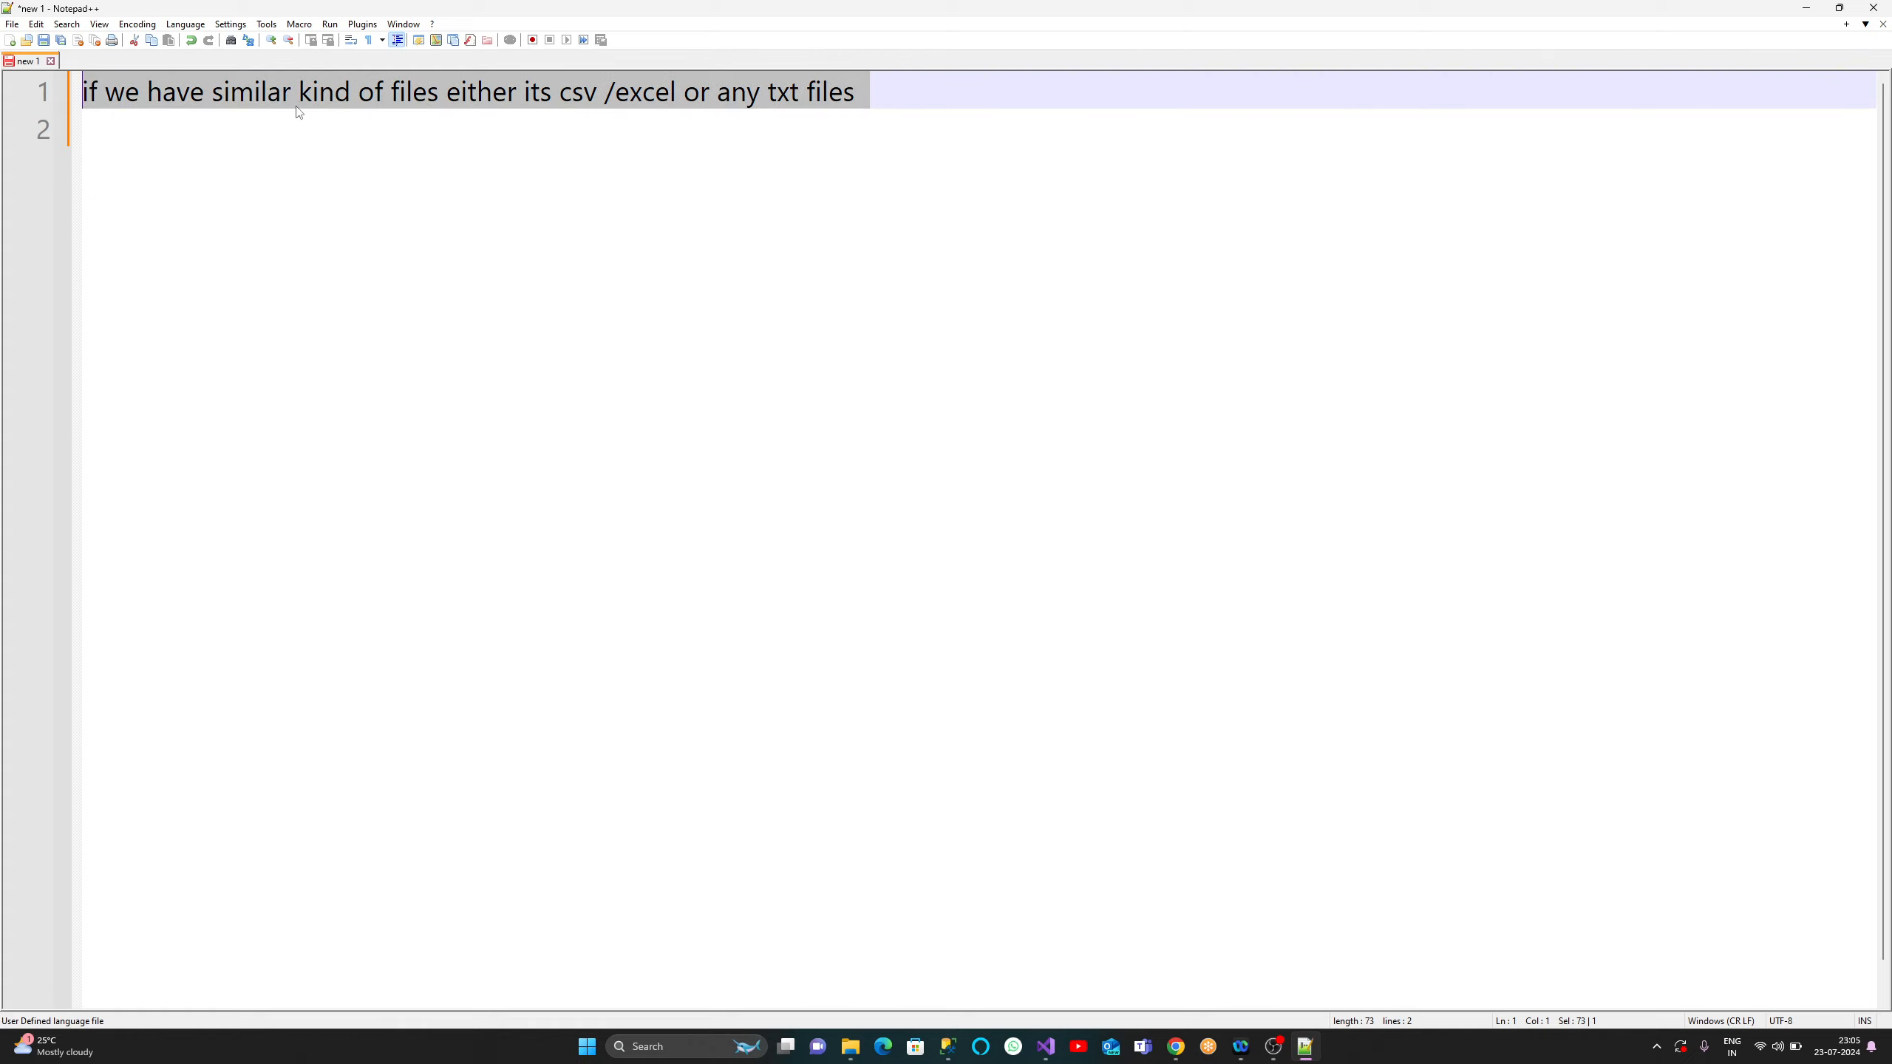
{"action": "left_click", "coordinate": [296, 107]}
{"action": "left_click_drag", "start_coordinate": [254, 93], "coordinate": [448, 93]}
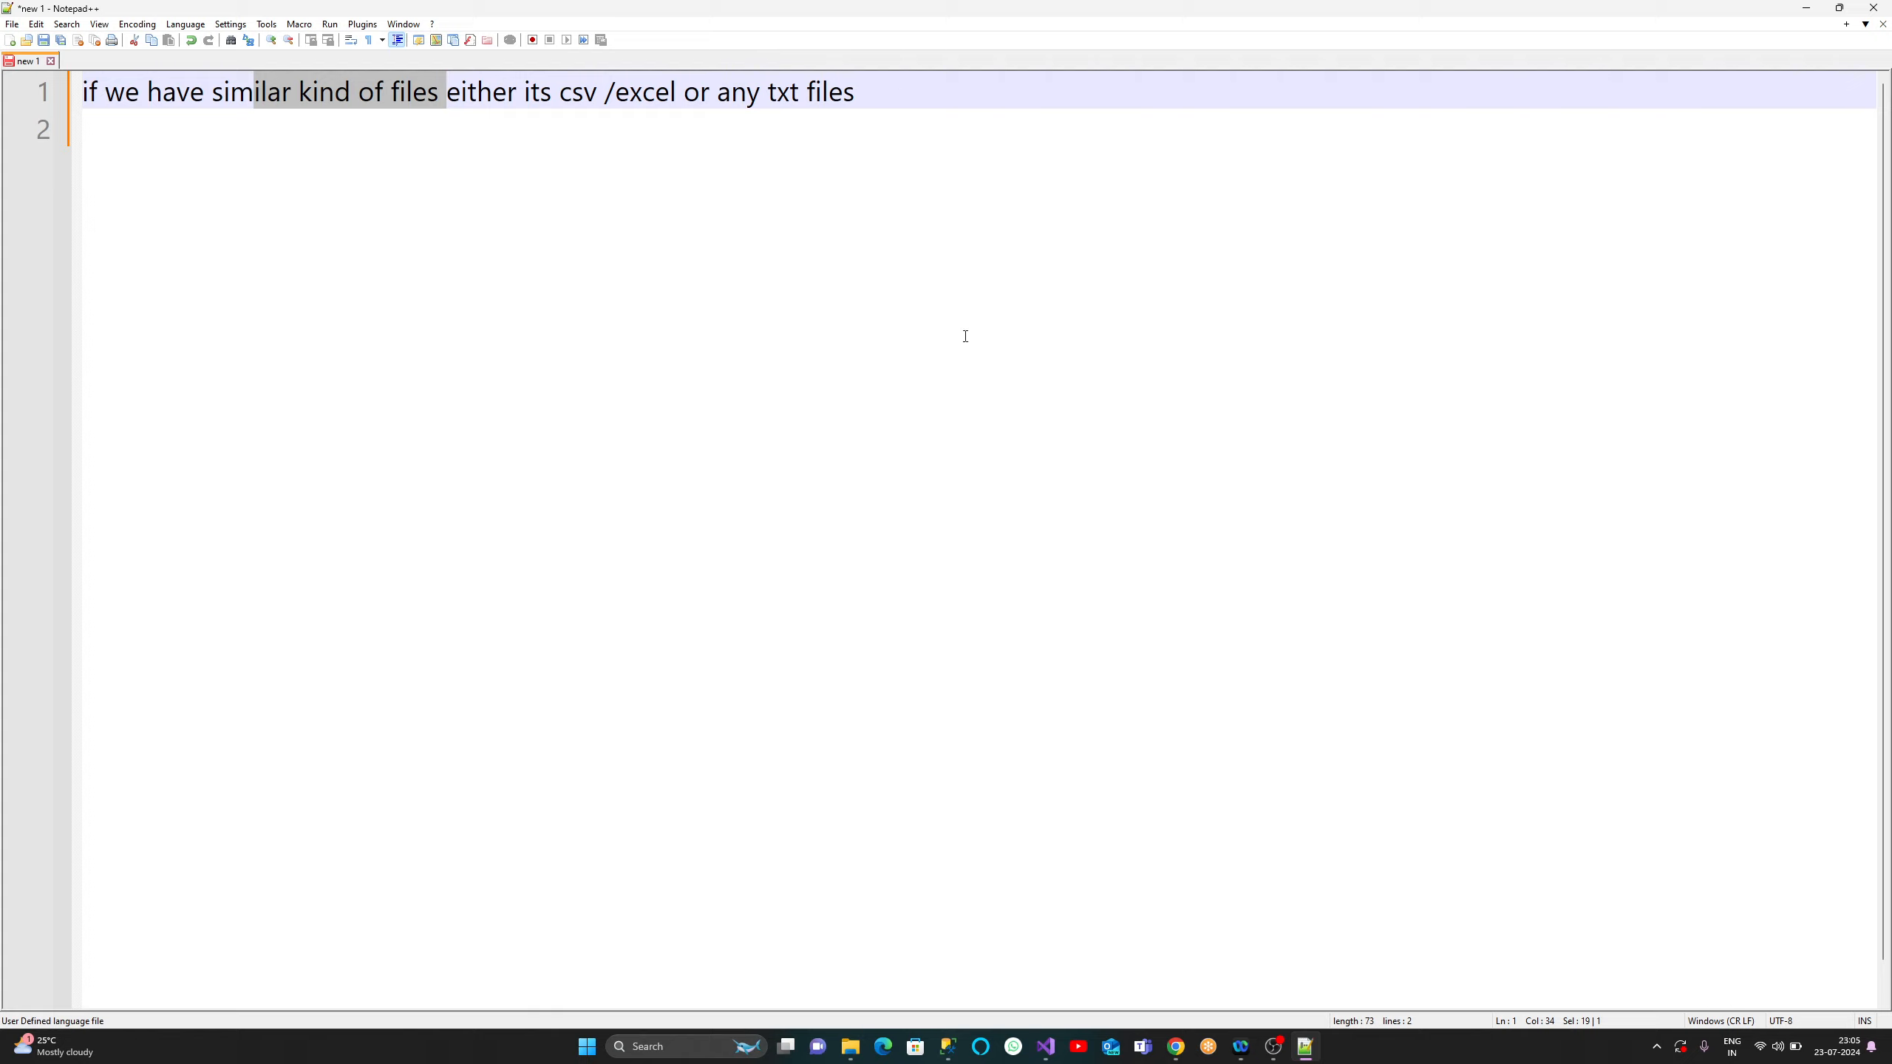
{"action": "left_click", "coordinate": [977, 87]}
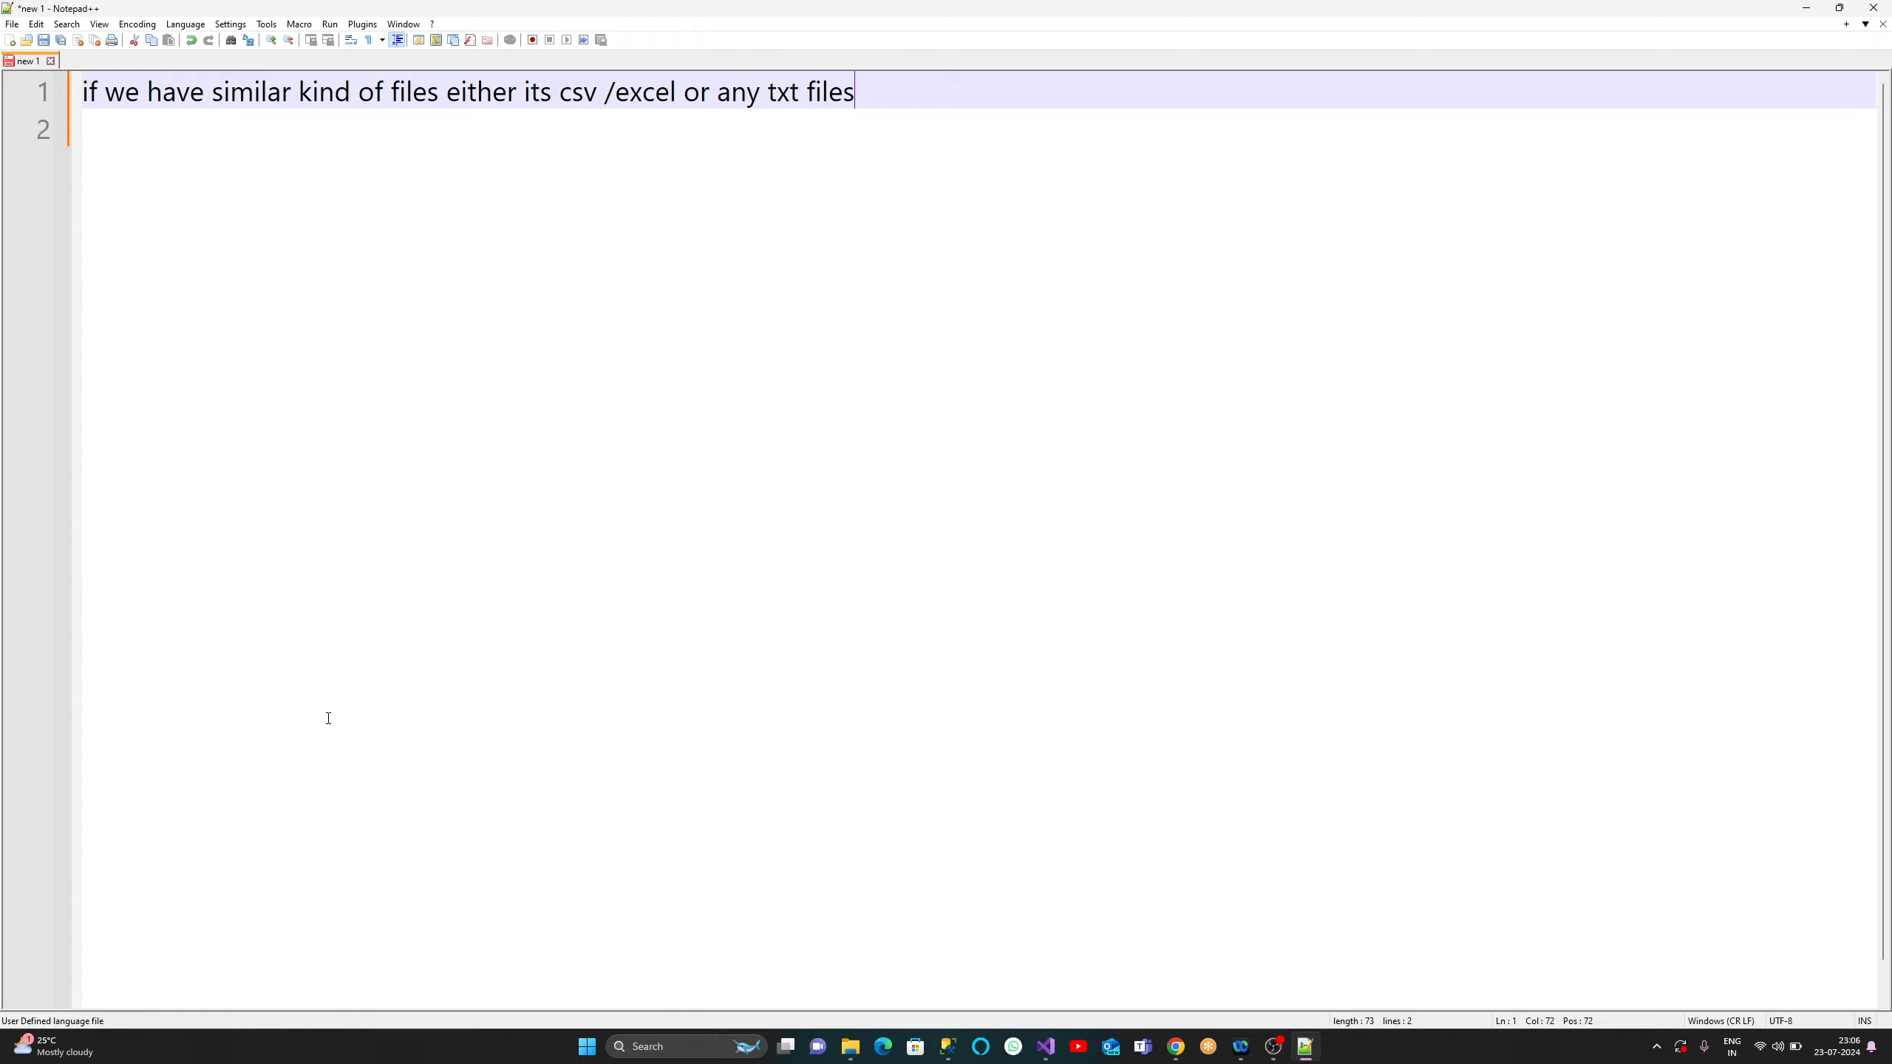
- Open Territory_1 in Excel from the ssis_files folder on Misc (E:)
{"action": "left_click", "coordinate": [850, 1046]}
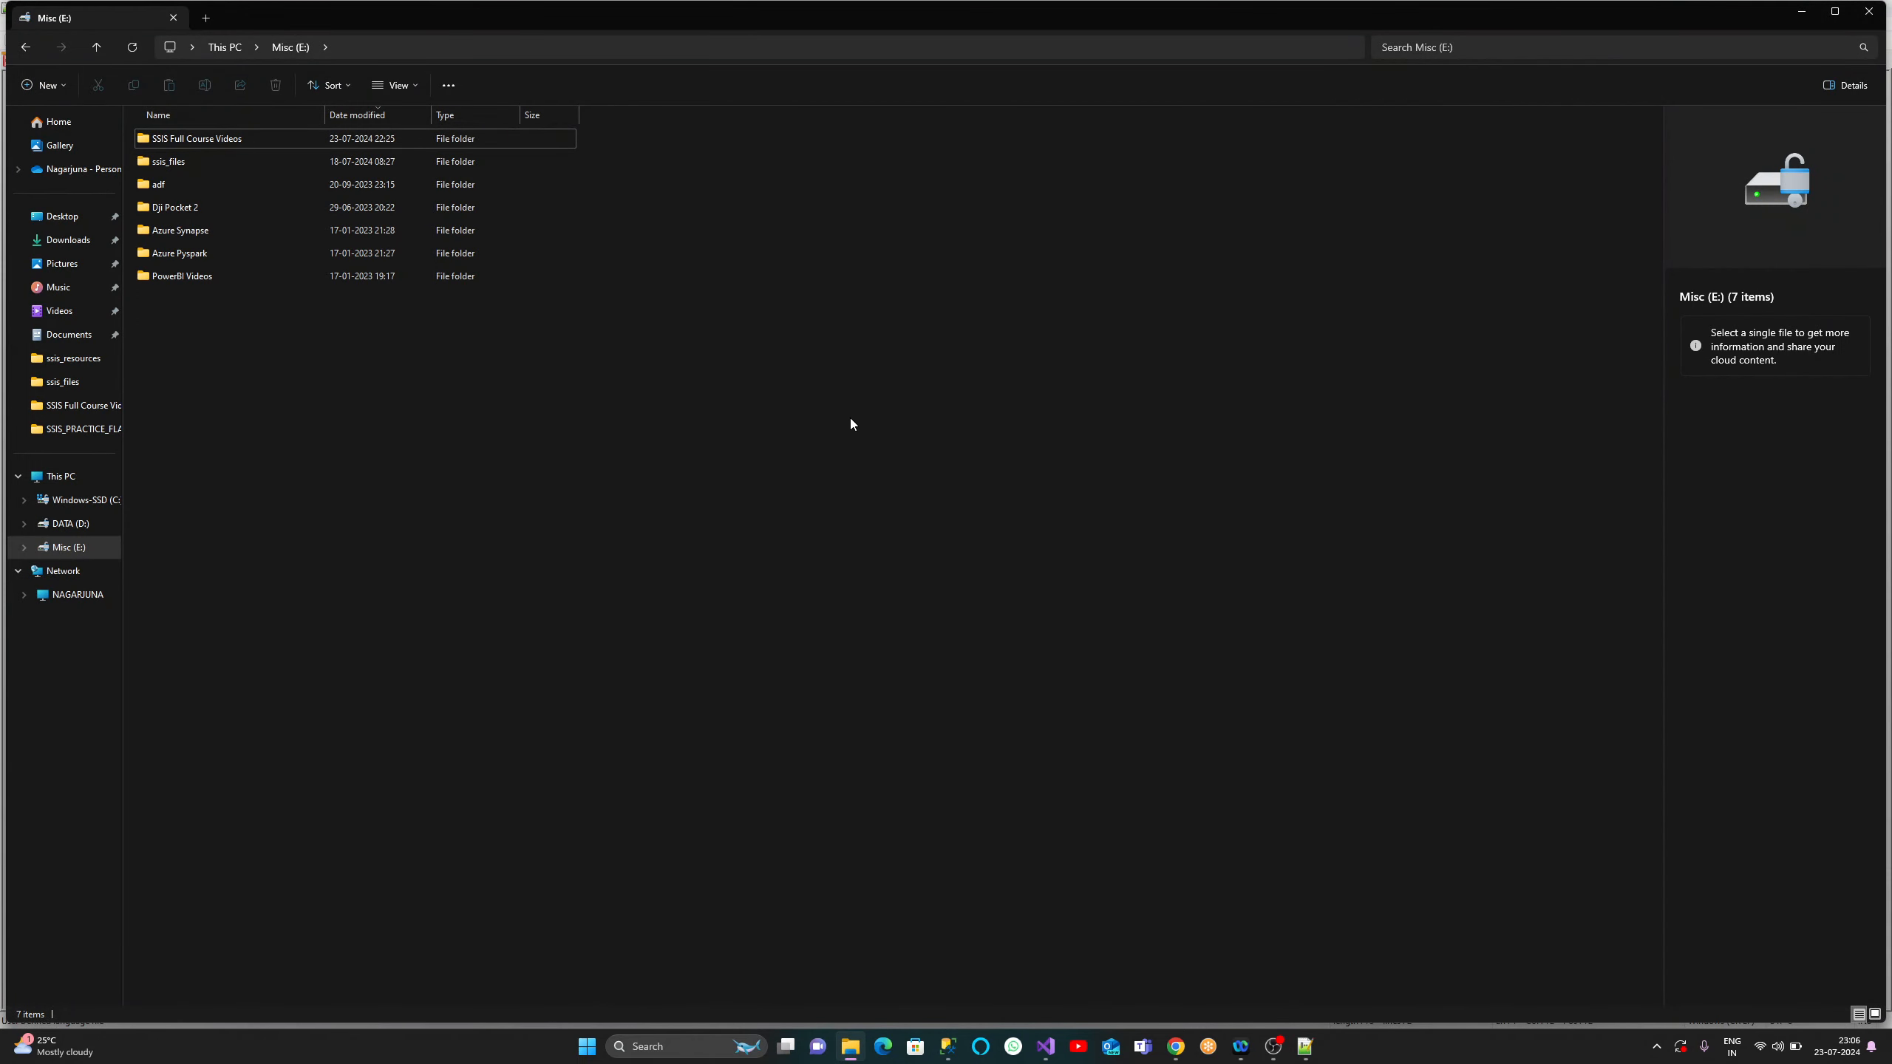
{"action": "double_click", "coordinate": [195, 162]}
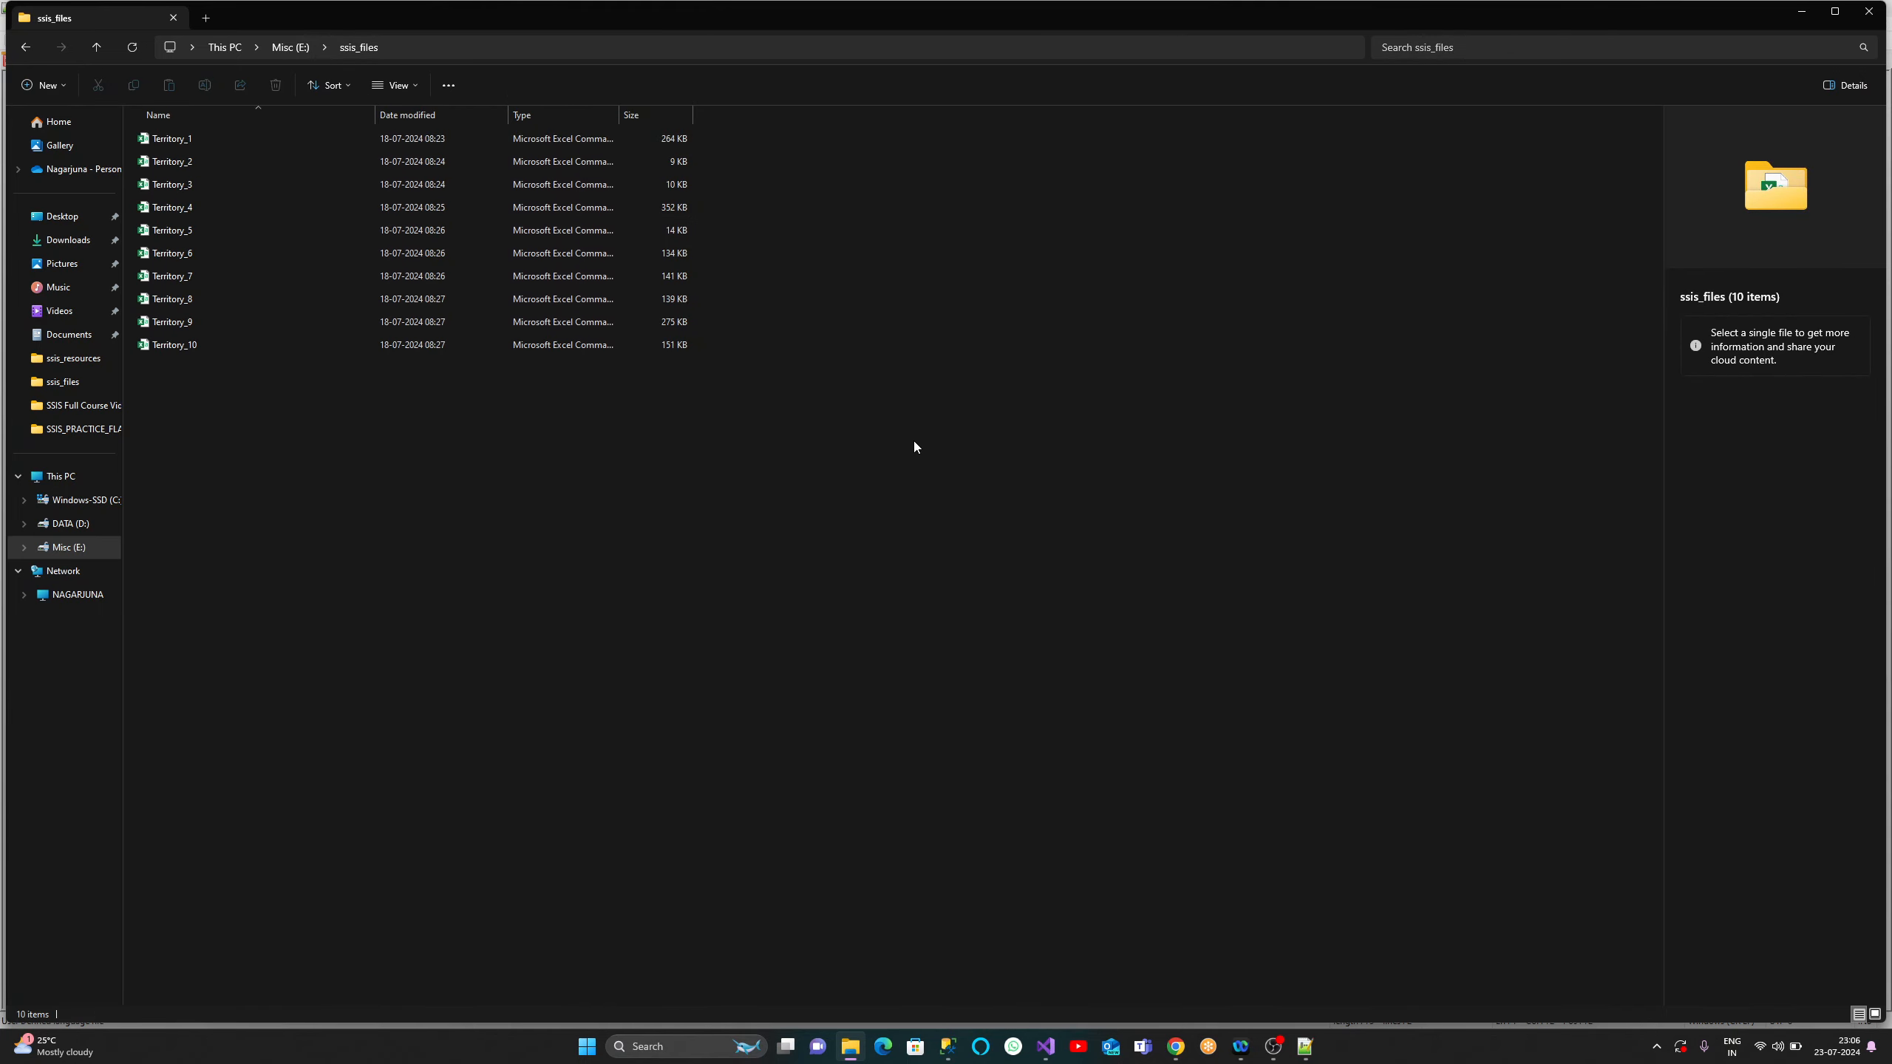
{"action": "double_click", "coordinate": [218, 140]}
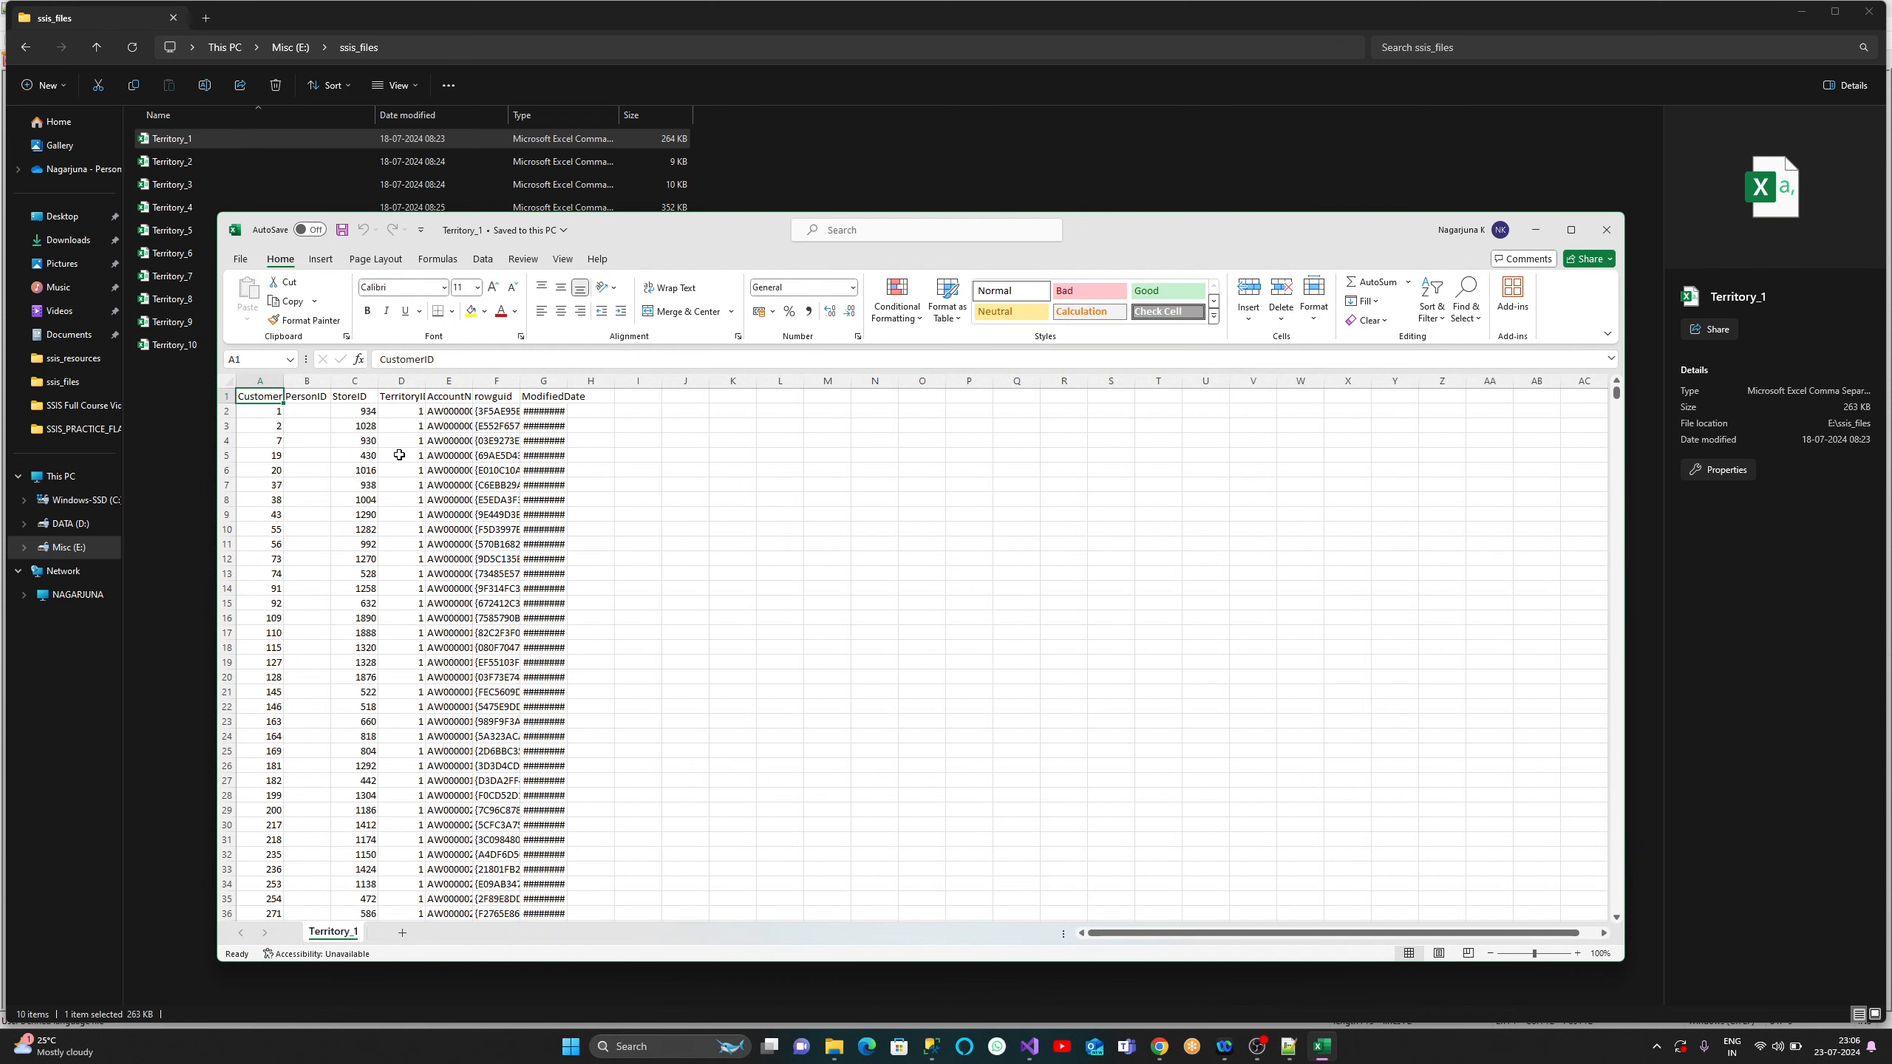
- Autofit column G to show Territory_1's ModifiedDate values, then close it without saving
{"action": "double_click", "coordinate": [567, 379]}
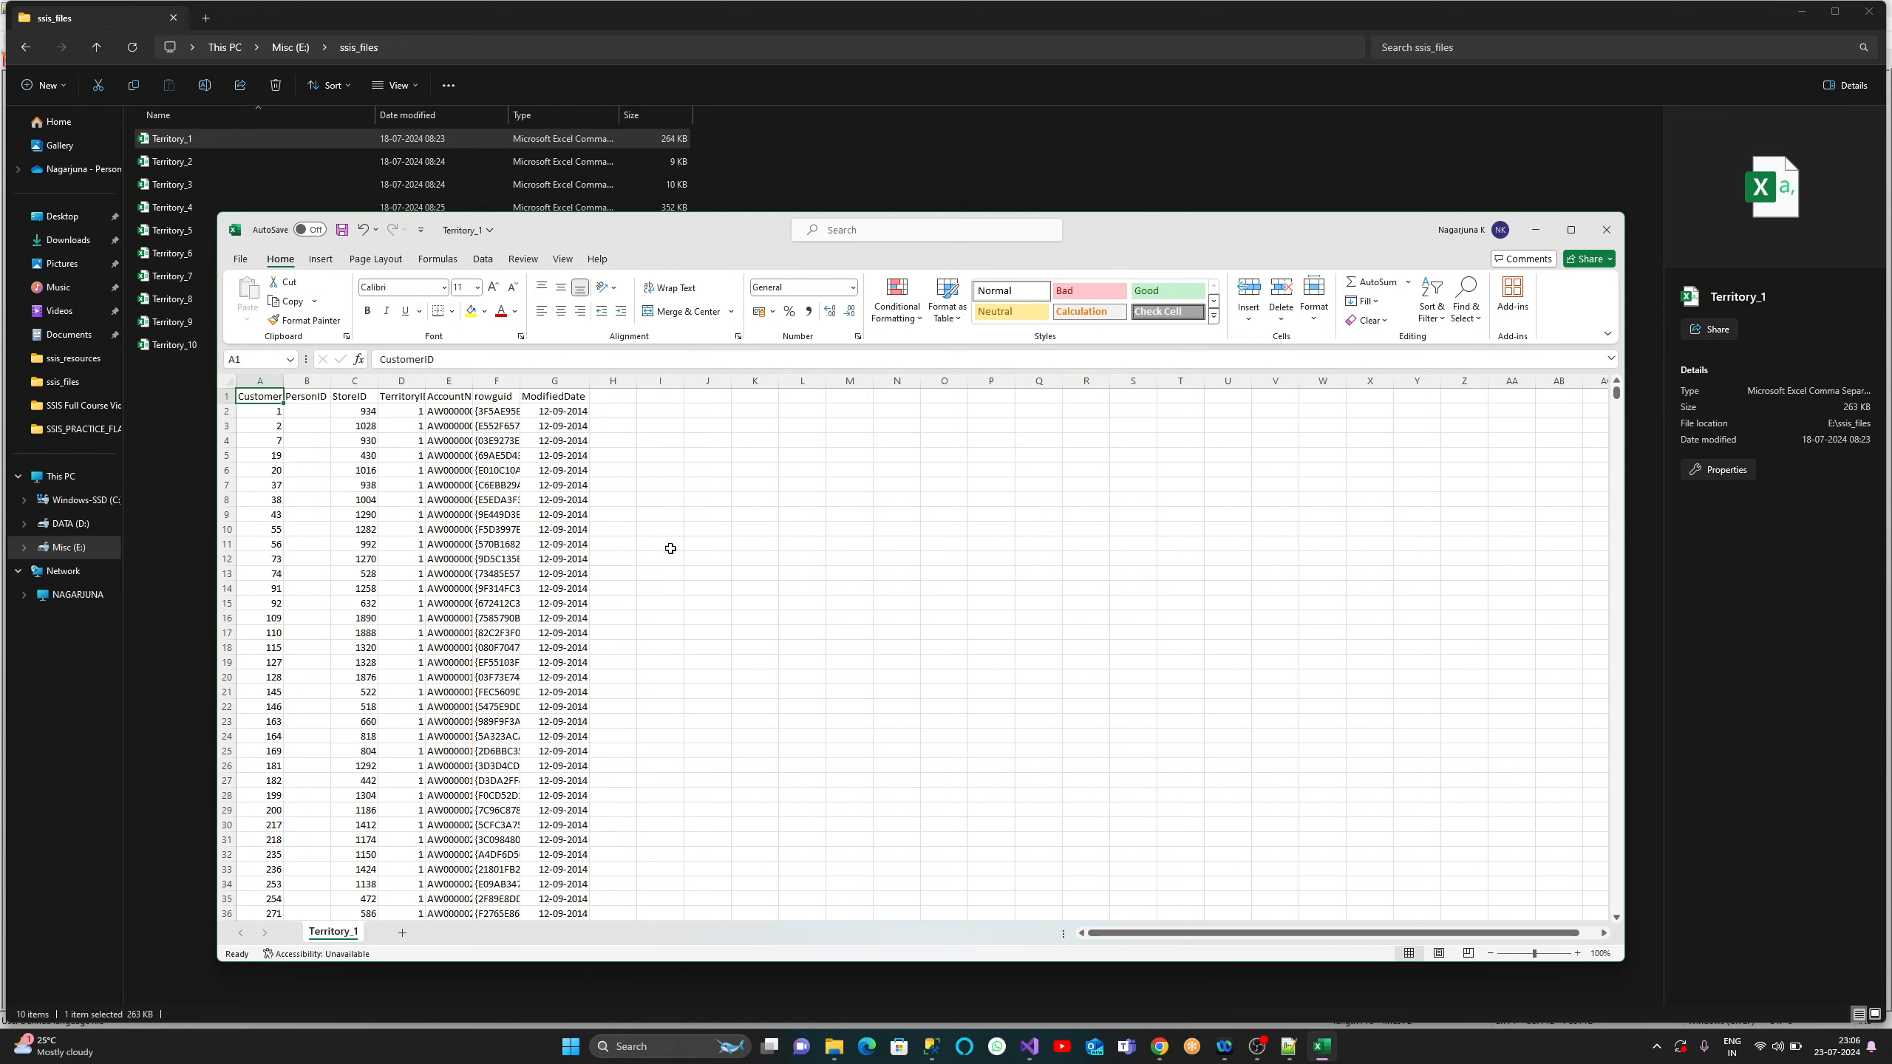
{"action": "left_click", "coordinate": [1607, 230]}
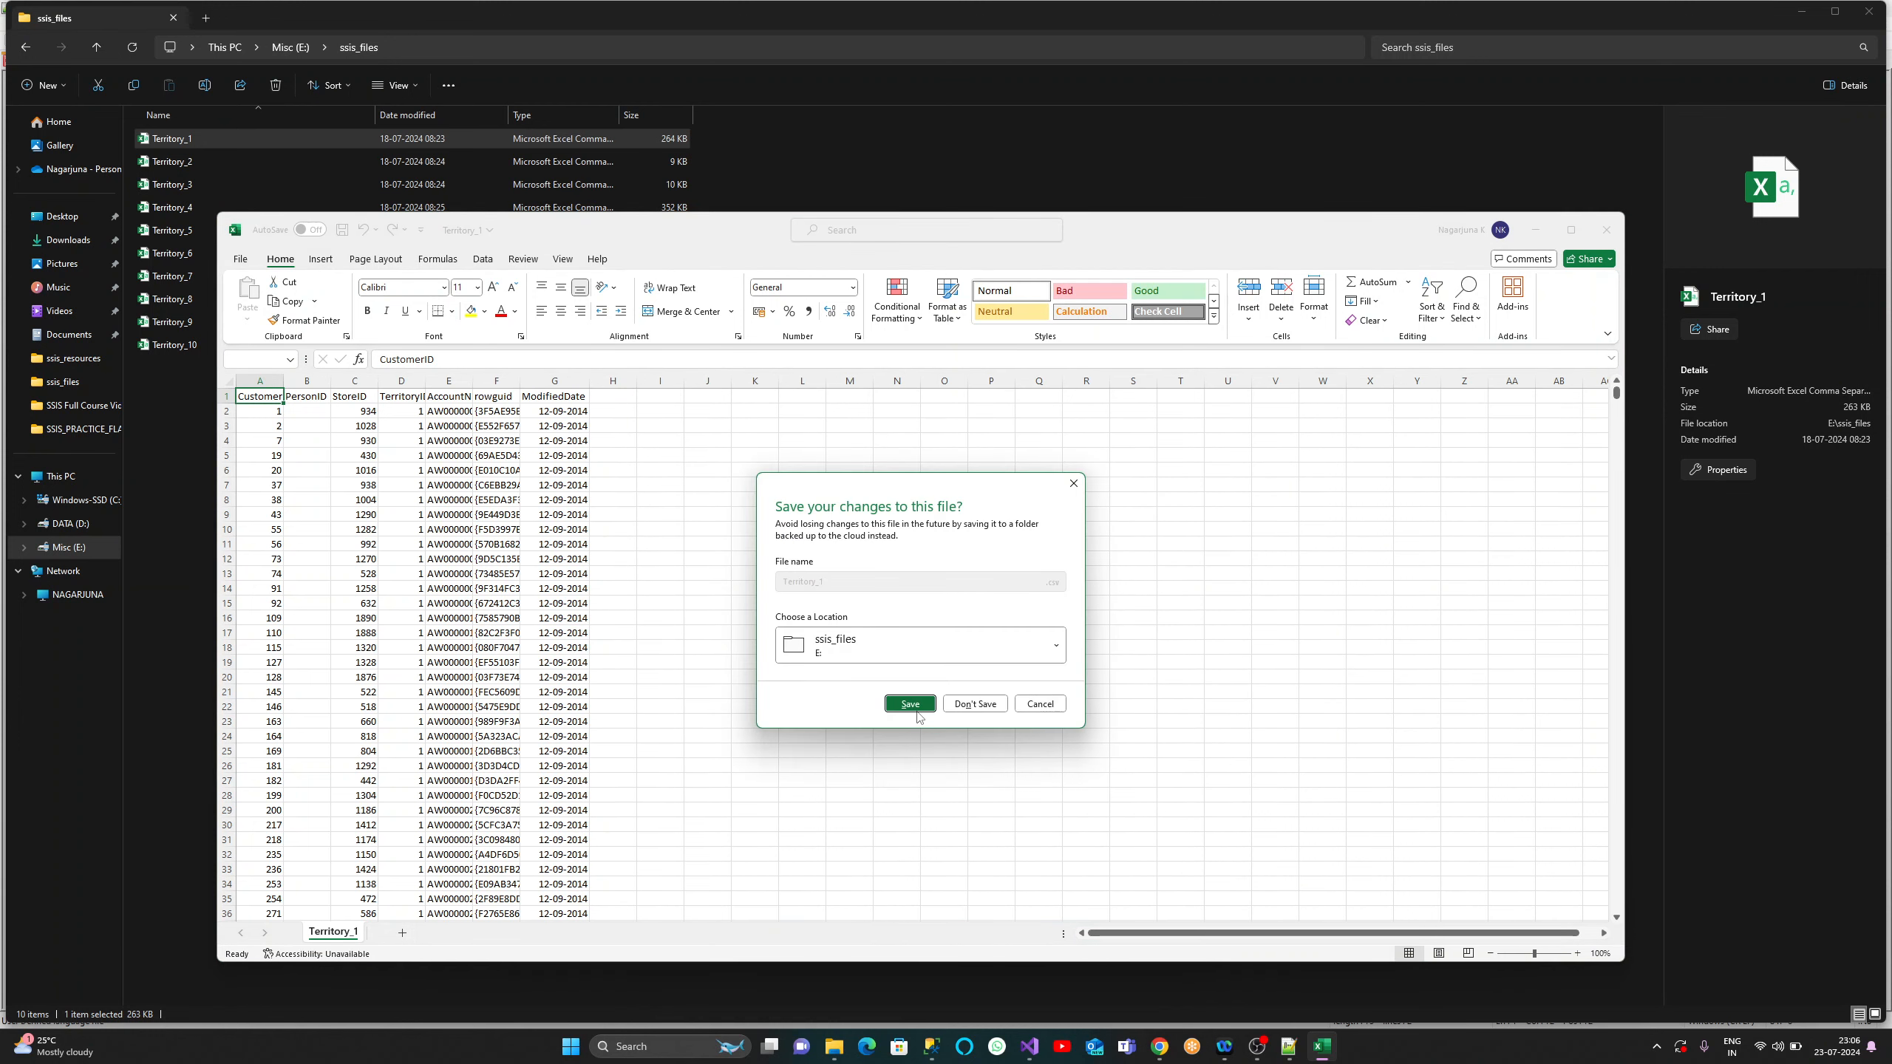
{"action": "left_click", "coordinate": [975, 708]}
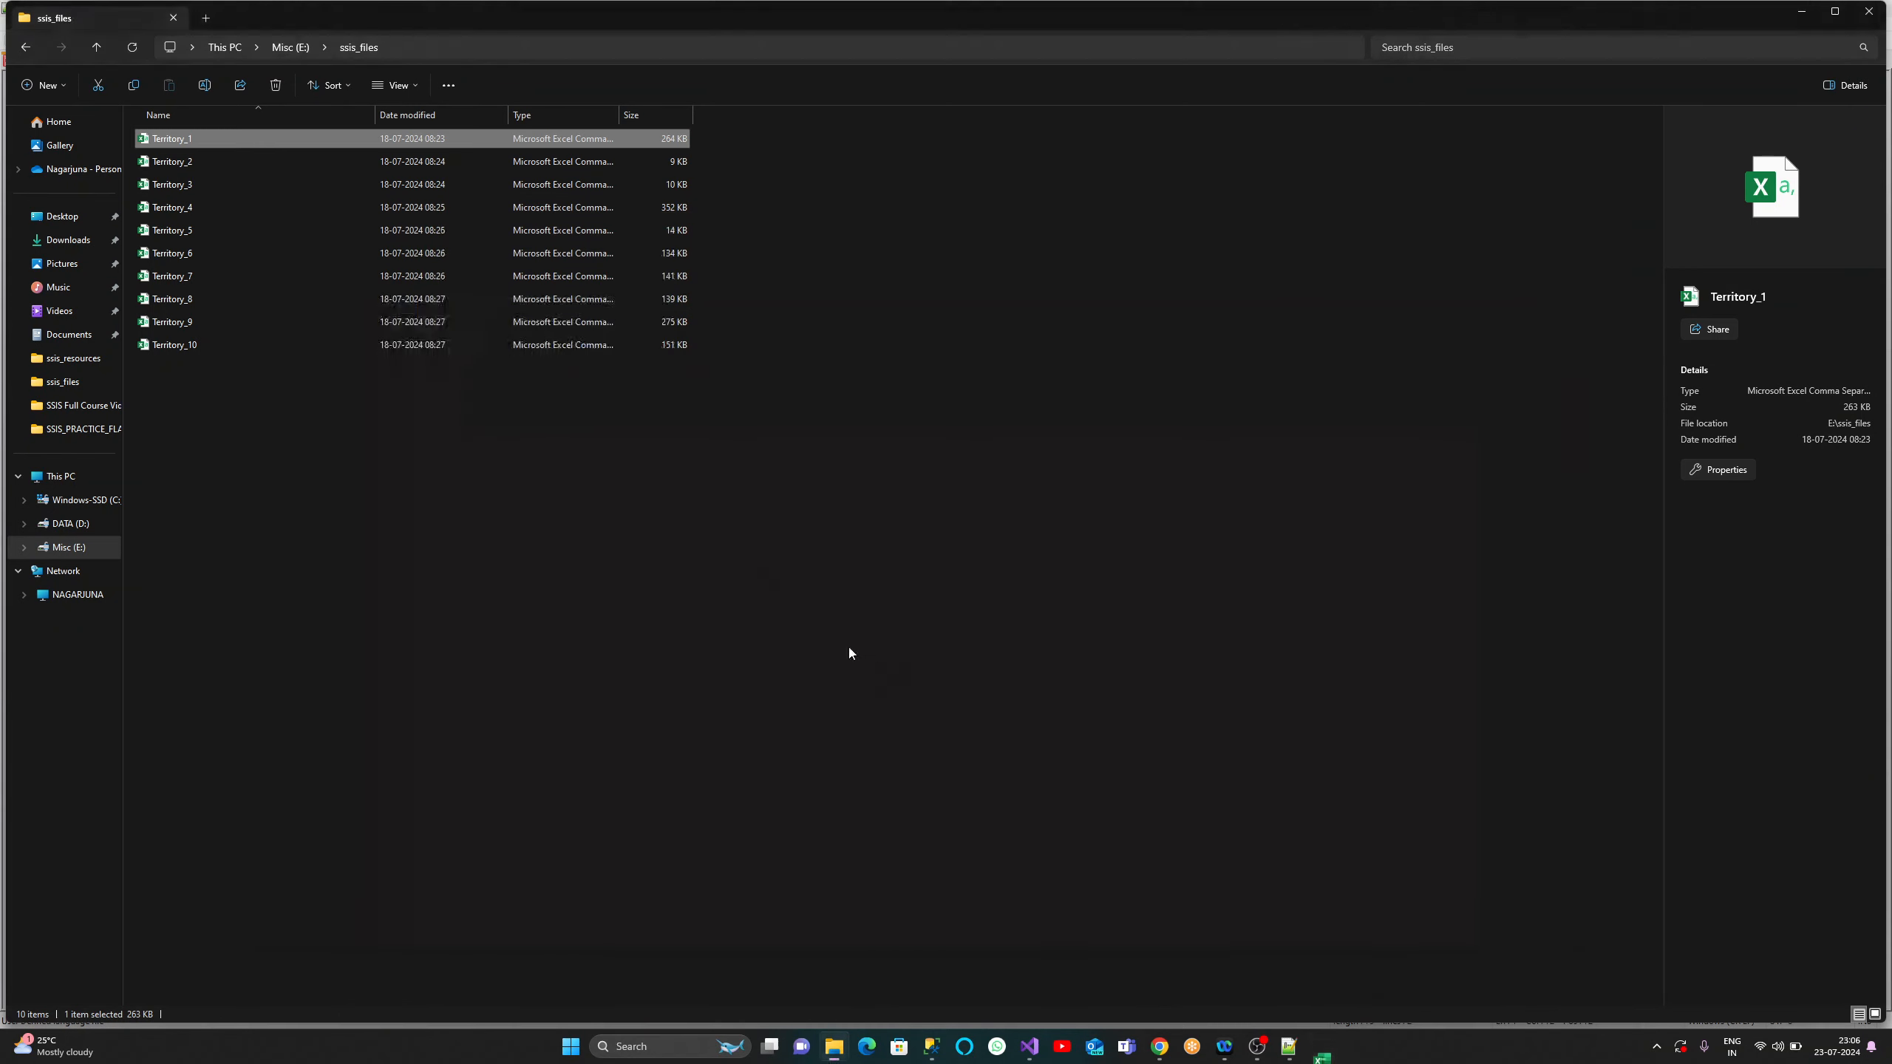
- Open Territory_2, autofit column G for its dates, close without saving, and minimize Explorer
{"action": "left_click", "coordinate": [179, 169]}
{"action": "double_click", "coordinate": [179, 161]}
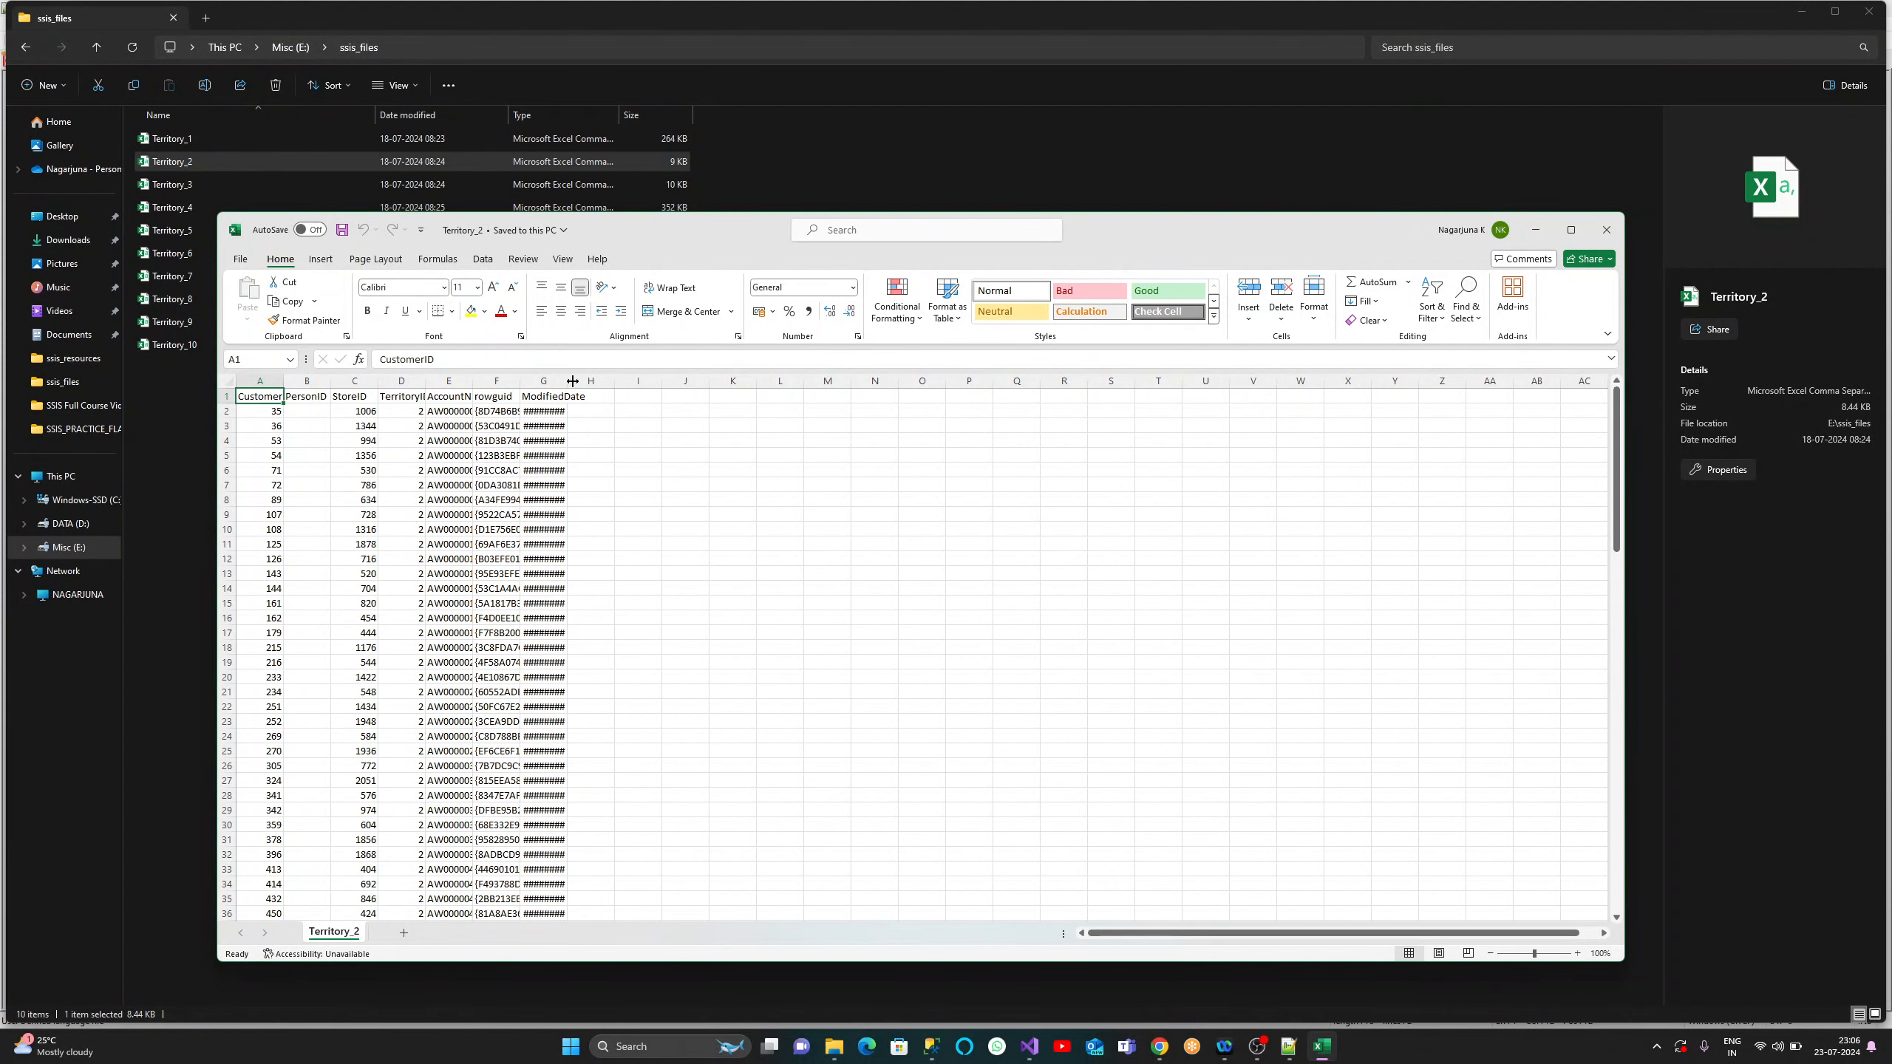
{"action": "double_click", "coordinate": [567, 379]}
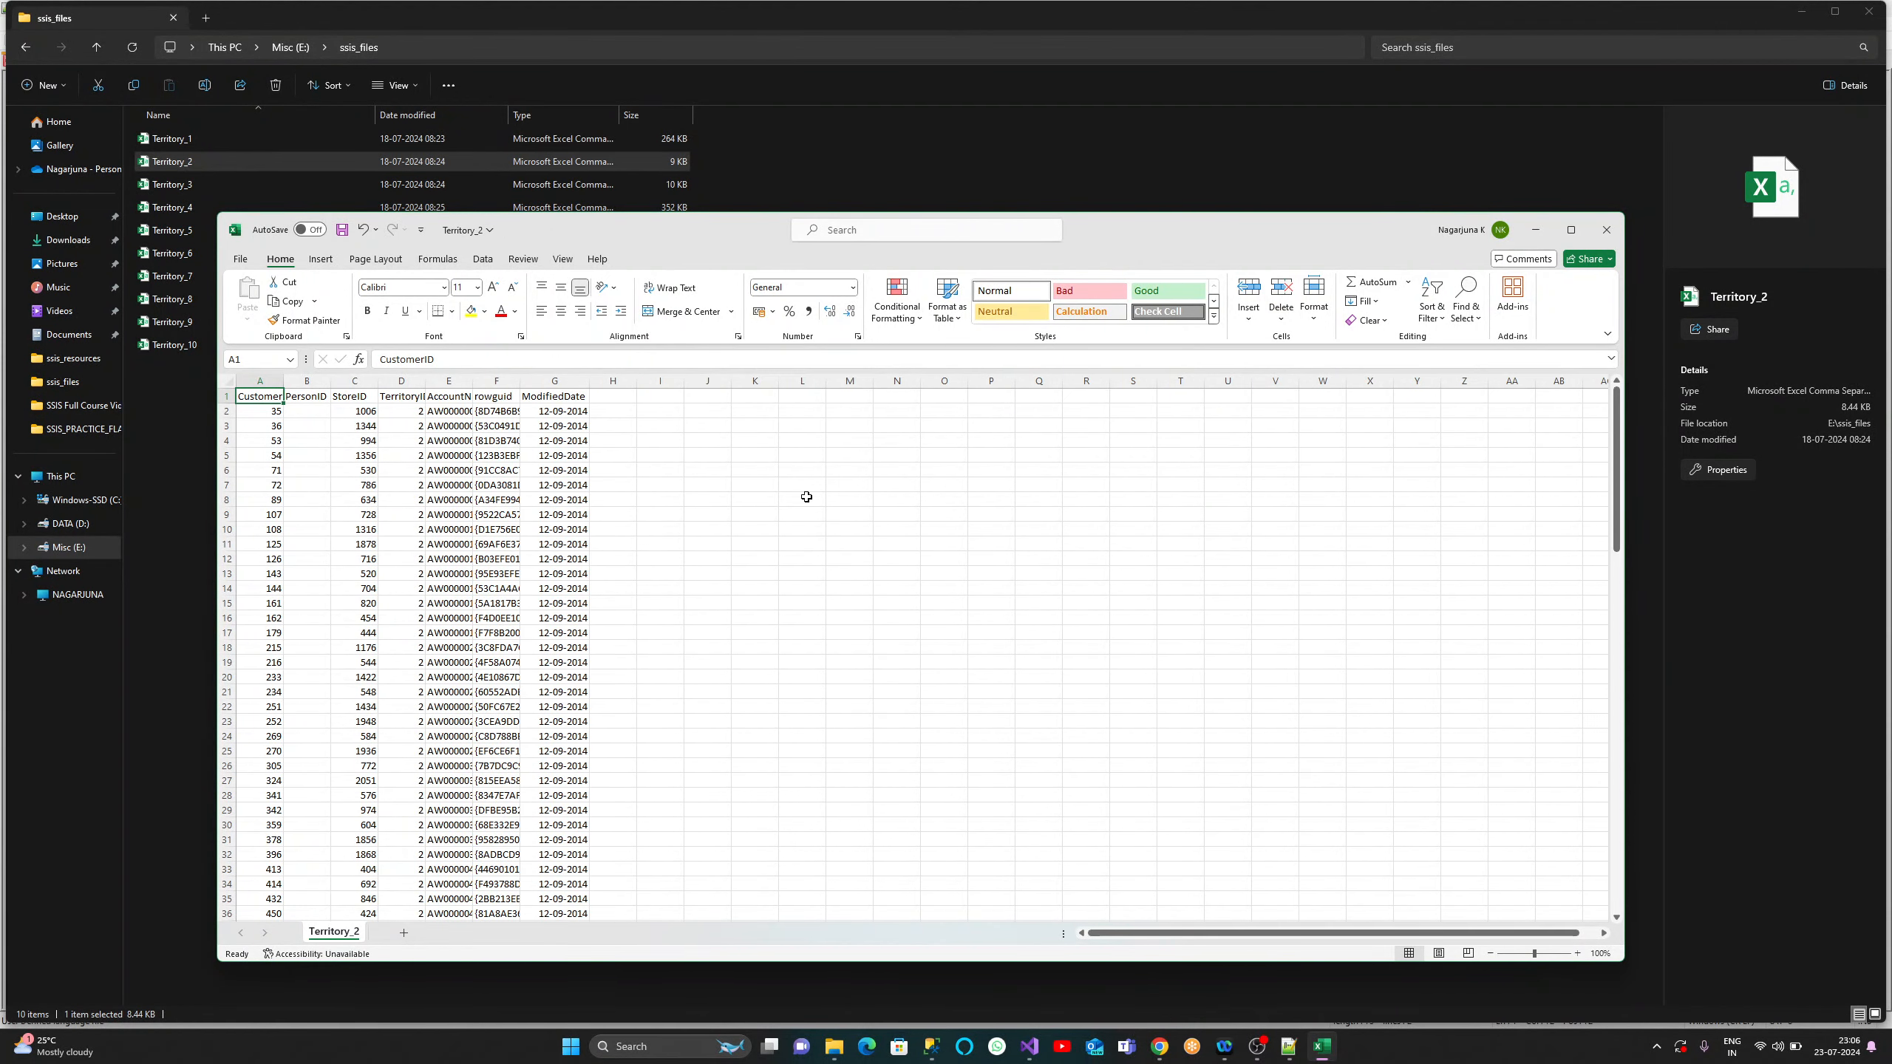
{"action": "left_click", "coordinate": [1606, 230]}
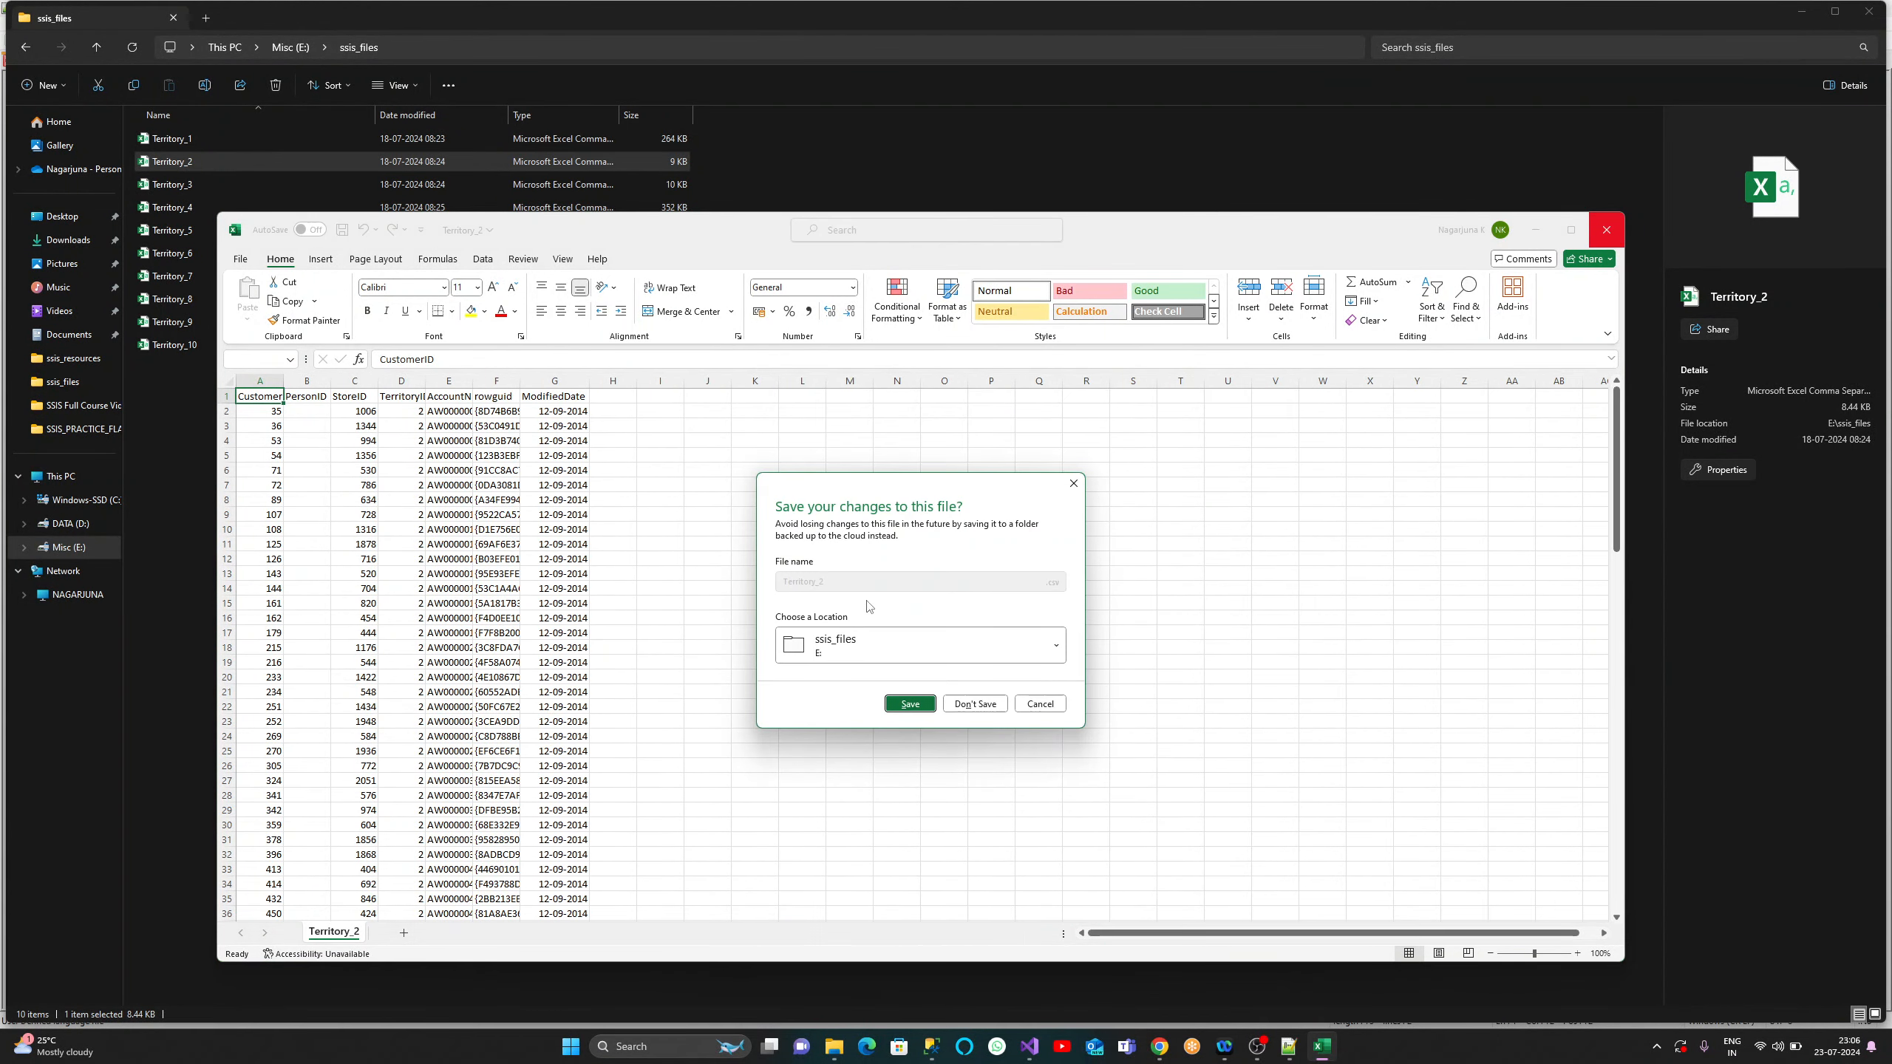
{"action": "left_click", "coordinate": [974, 706]}
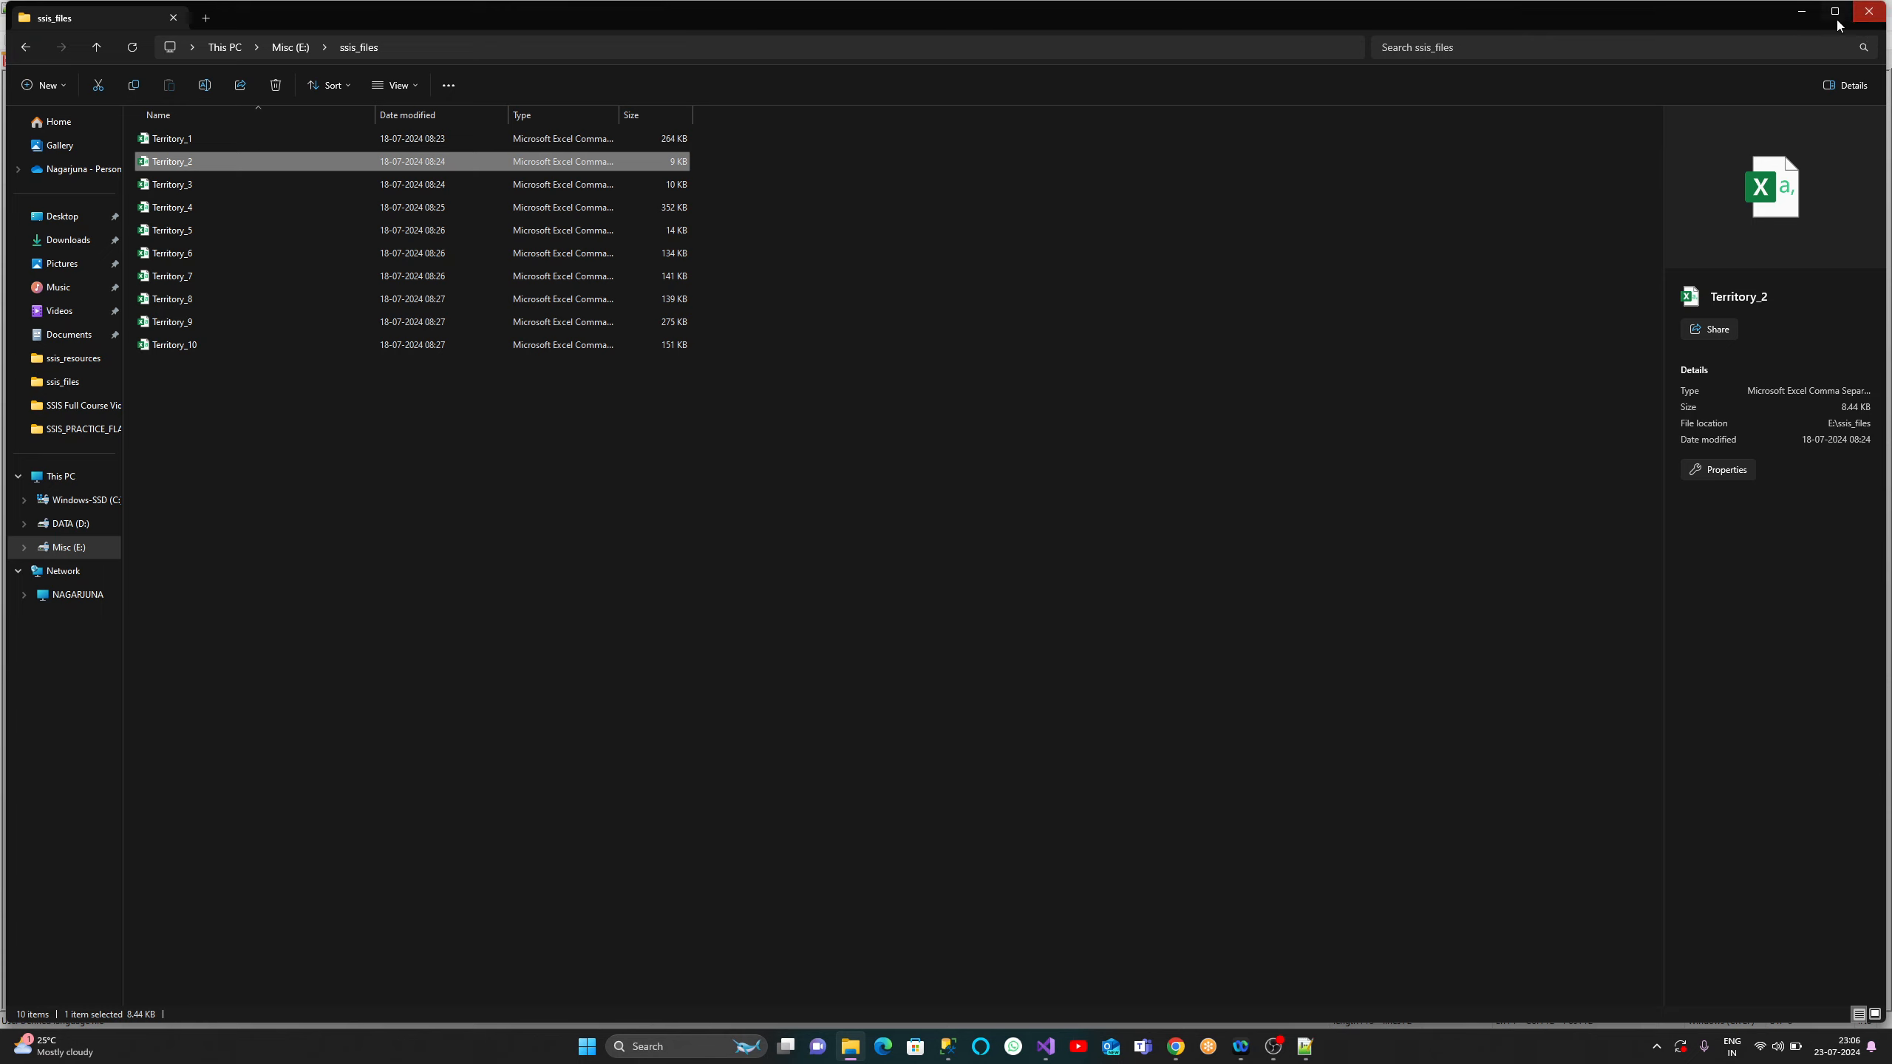
{"action": "left_click", "coordinate": [1802, 13]}
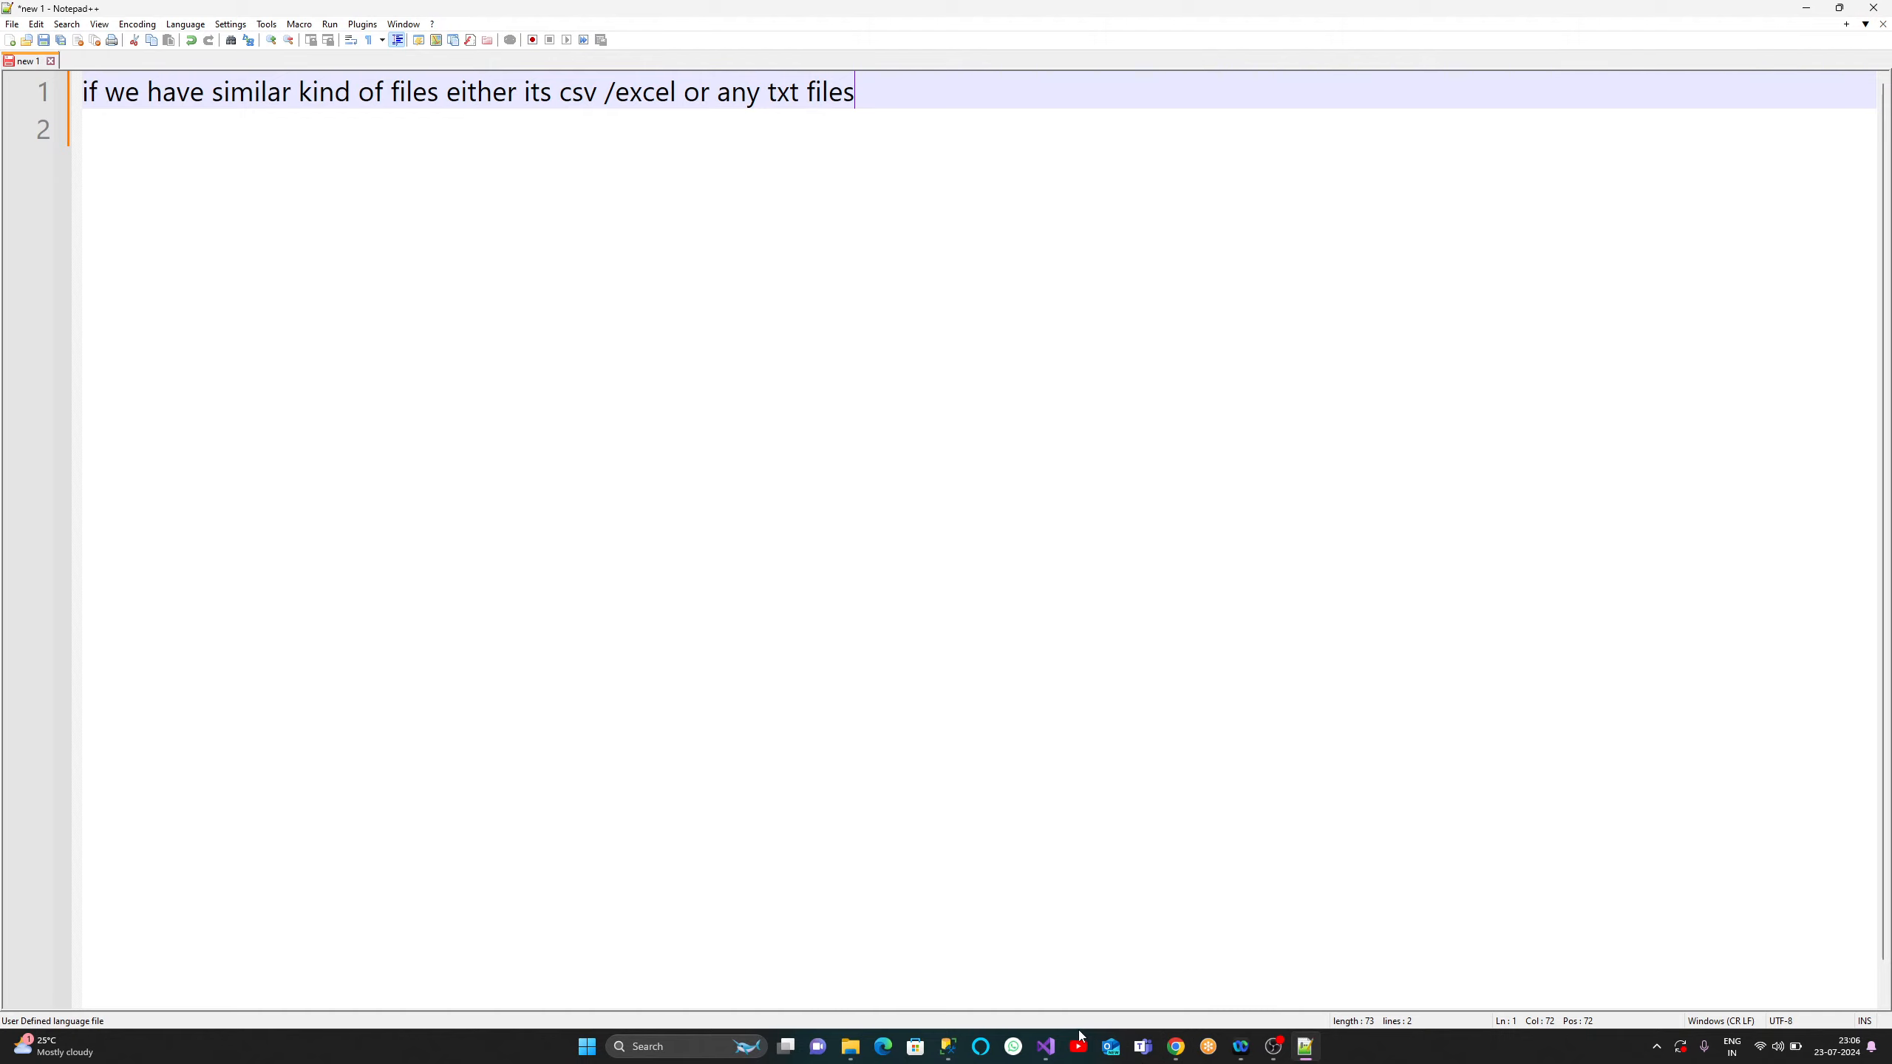
- Add a new SSIS package and rename it MultiFile Connection Manager.dtsx, accepting Yes to All
{"action": "left_click", "coordinate": [1046, 1058]}
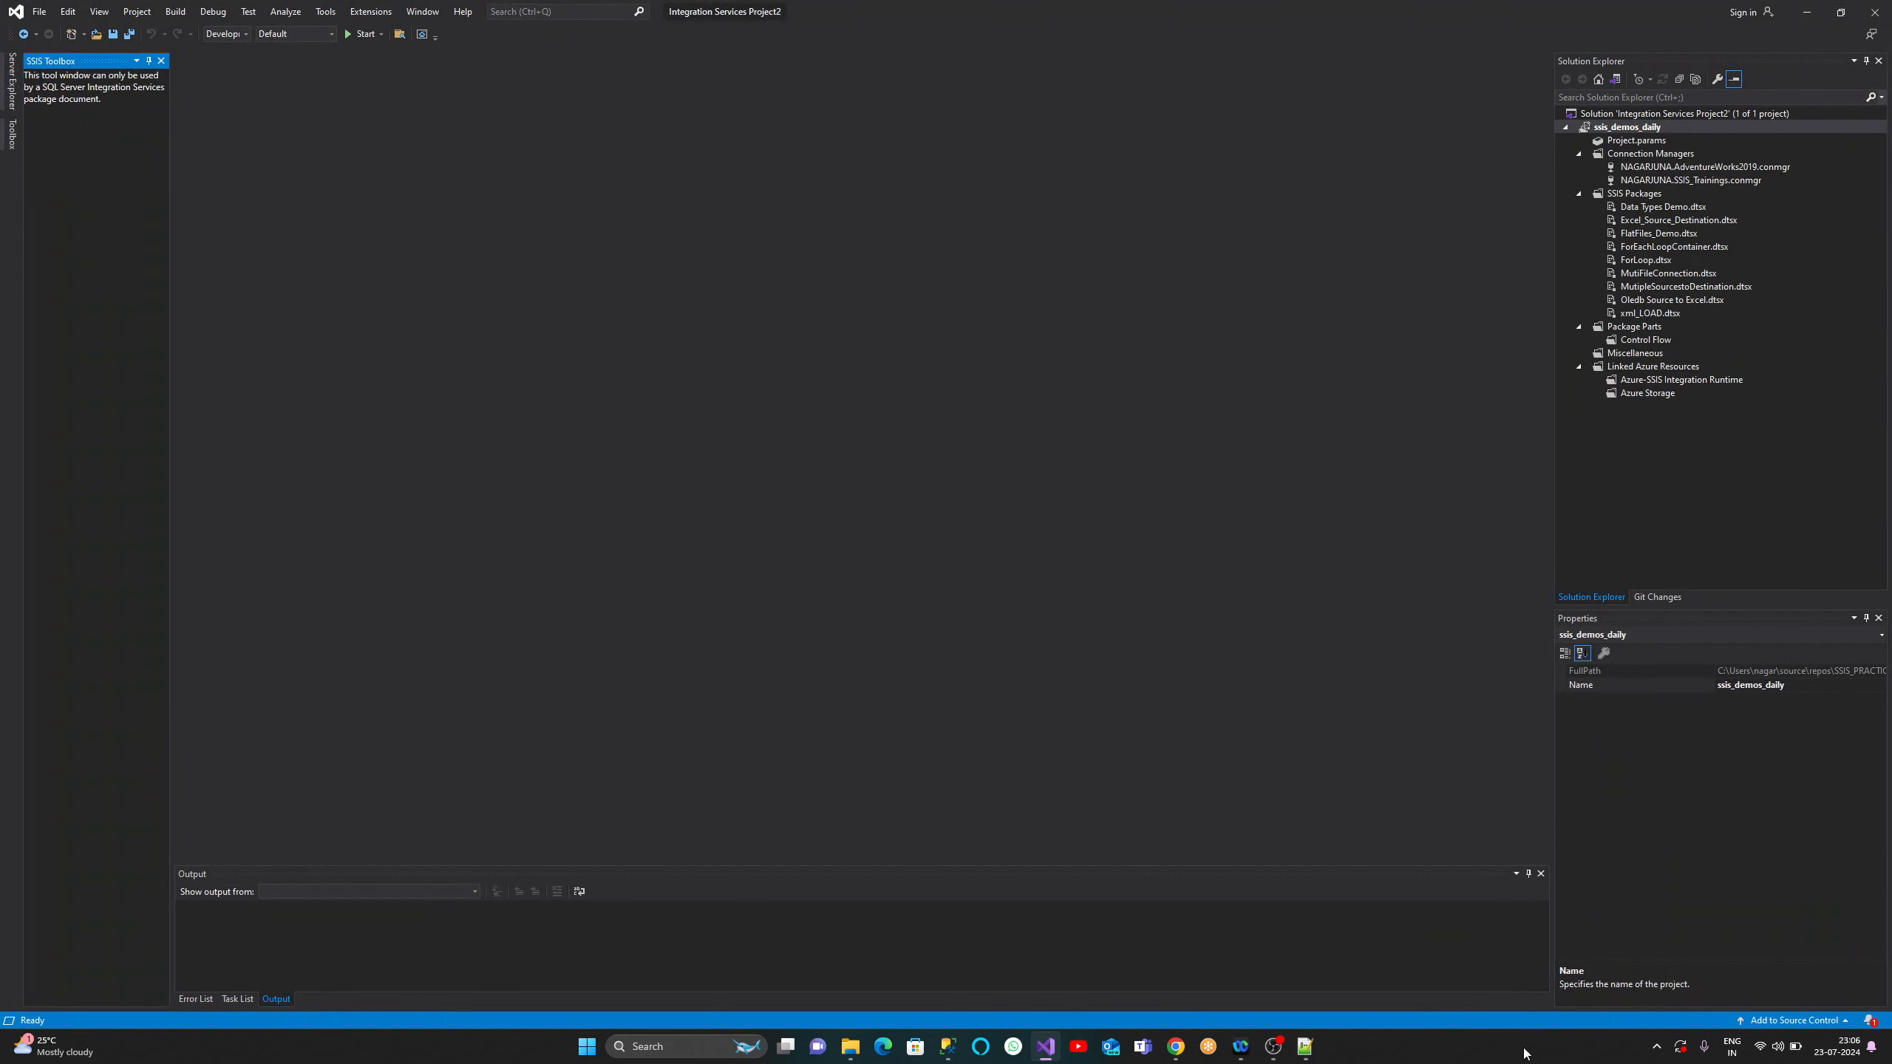
{"action": "right_click", "coordinate": [1619, 195]}
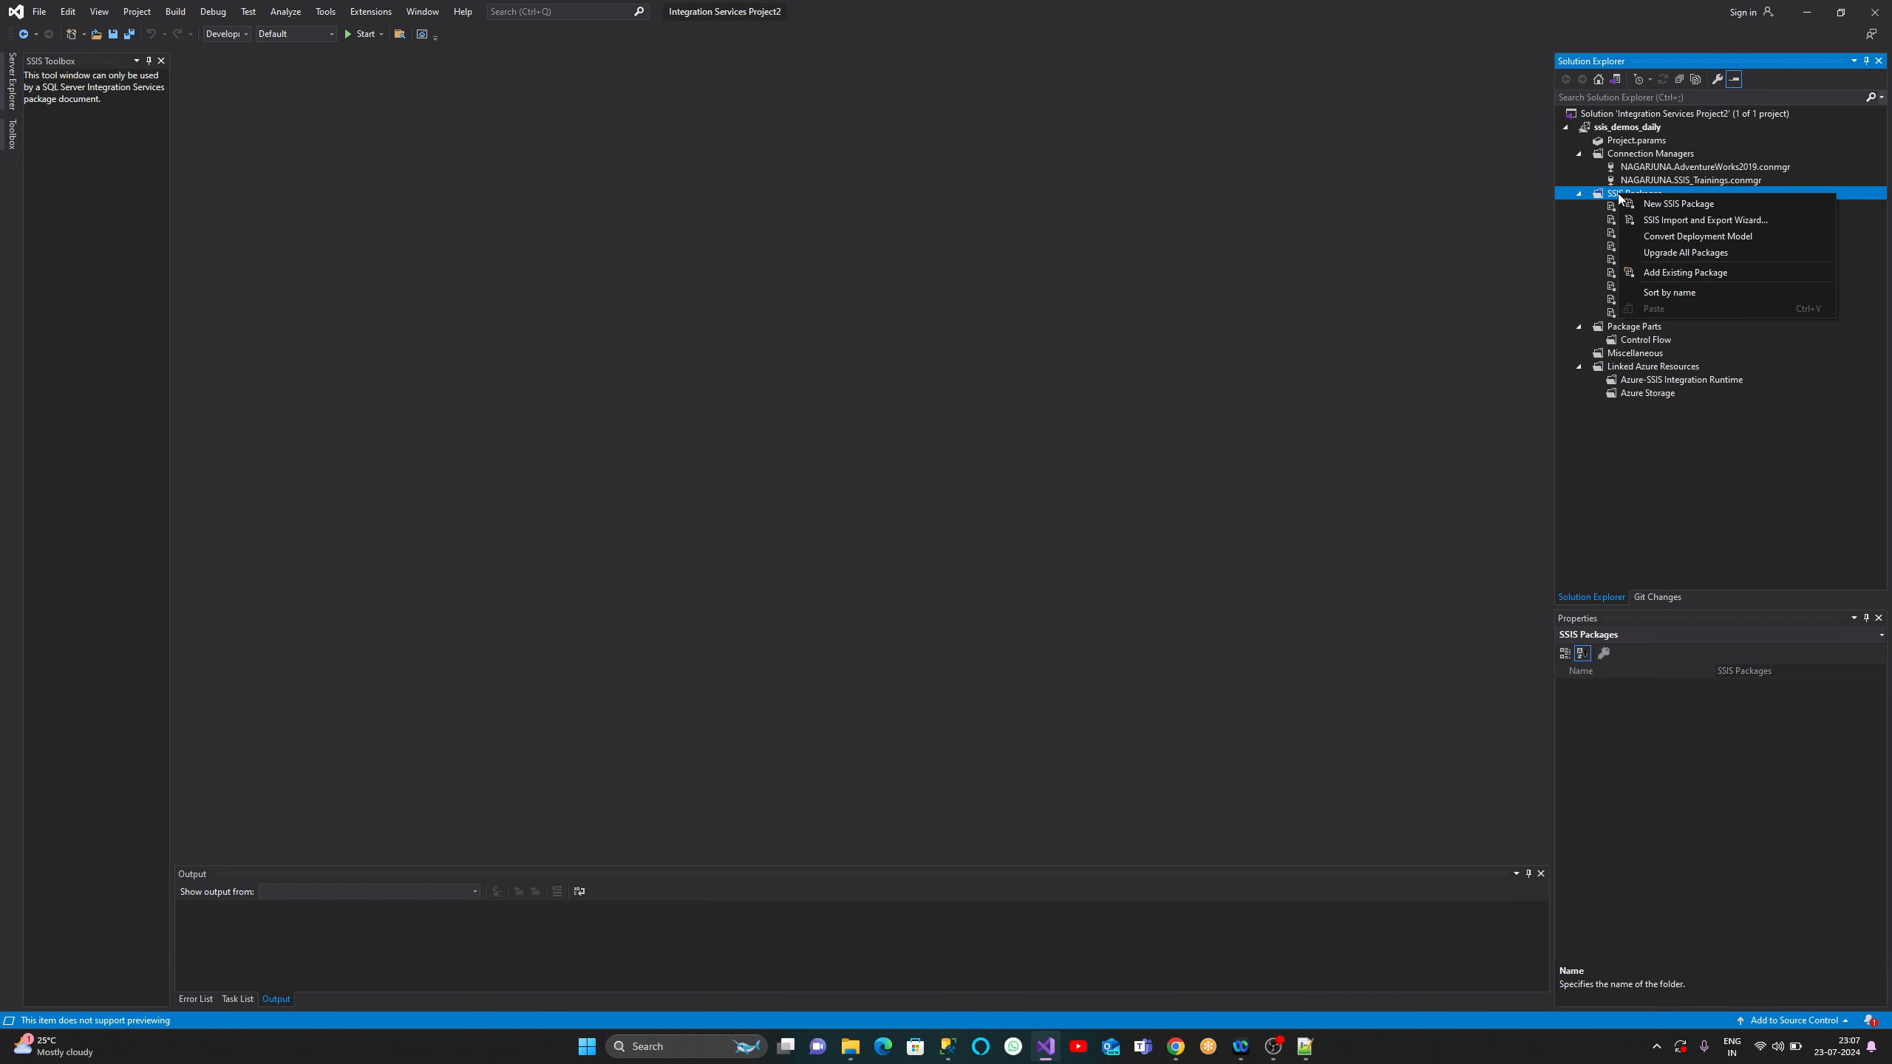
{"action": "left_click", "coordinate": [1685, 203]}
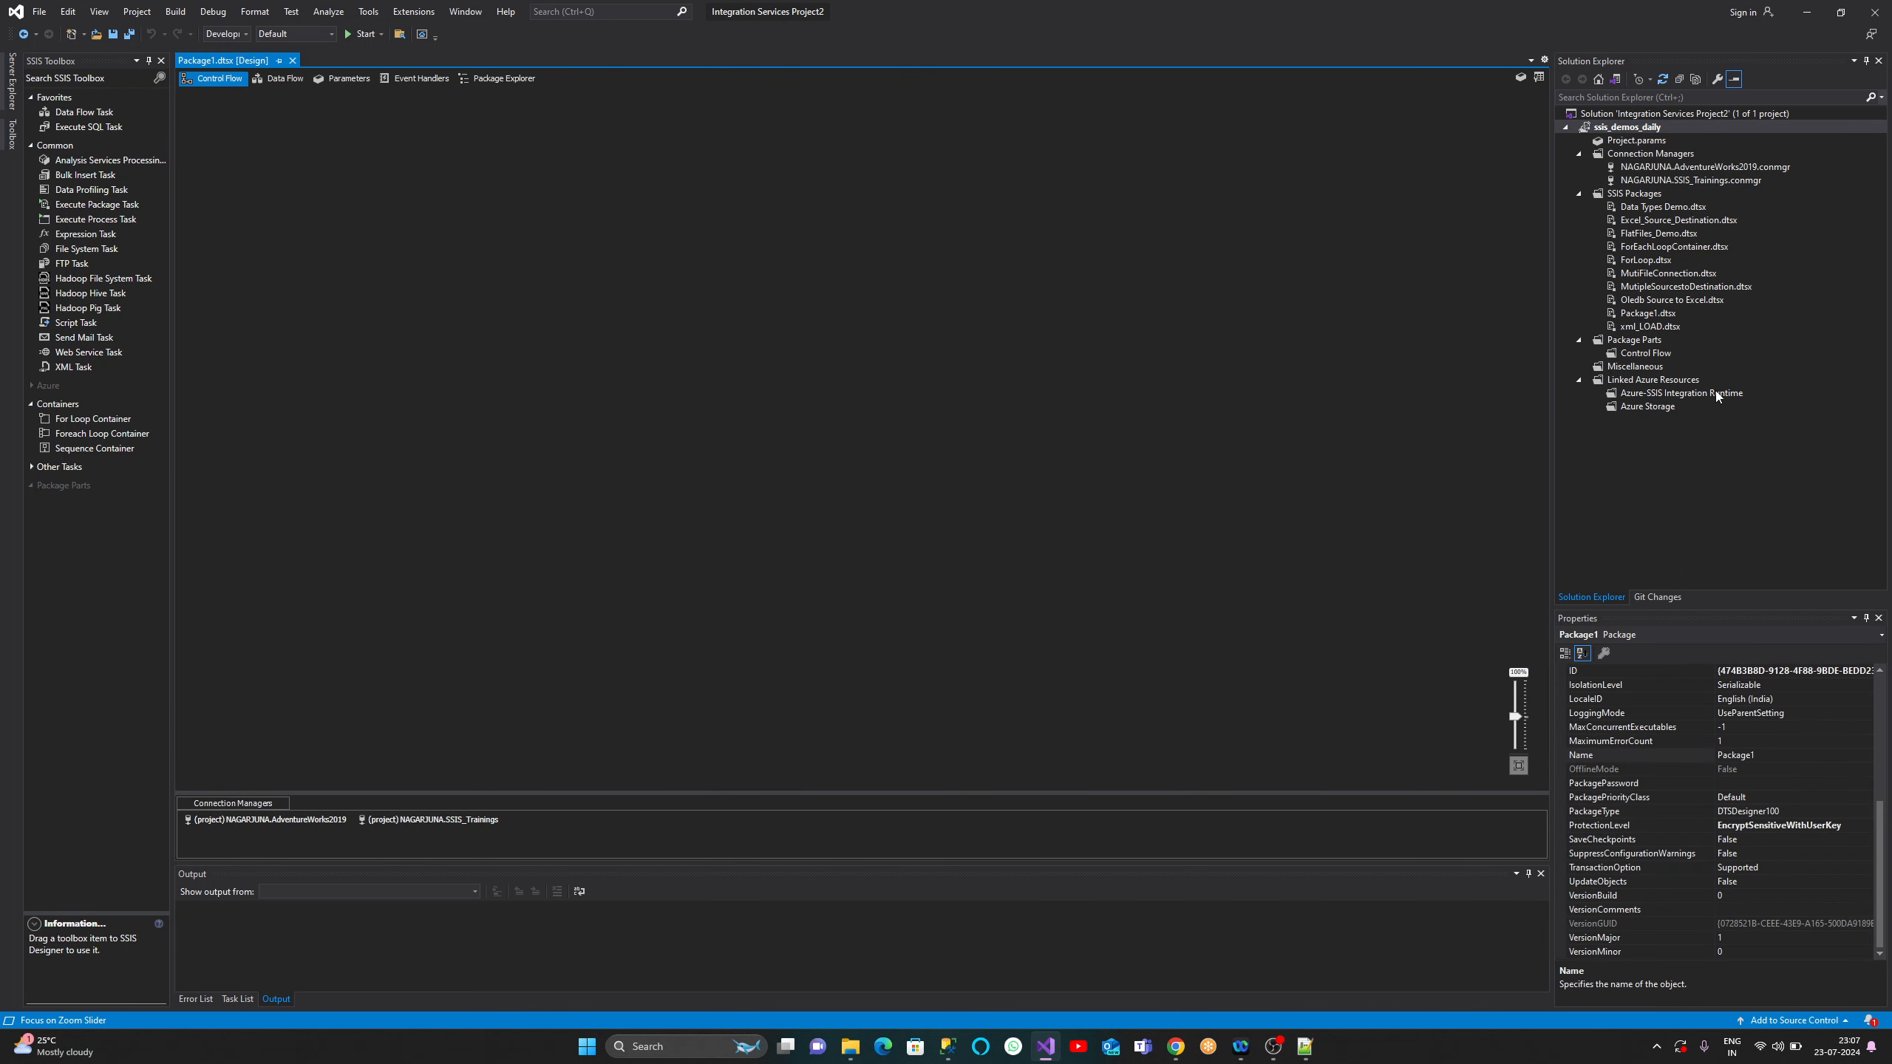
{"action": "left_click", "coordinate": [1666, 314]}
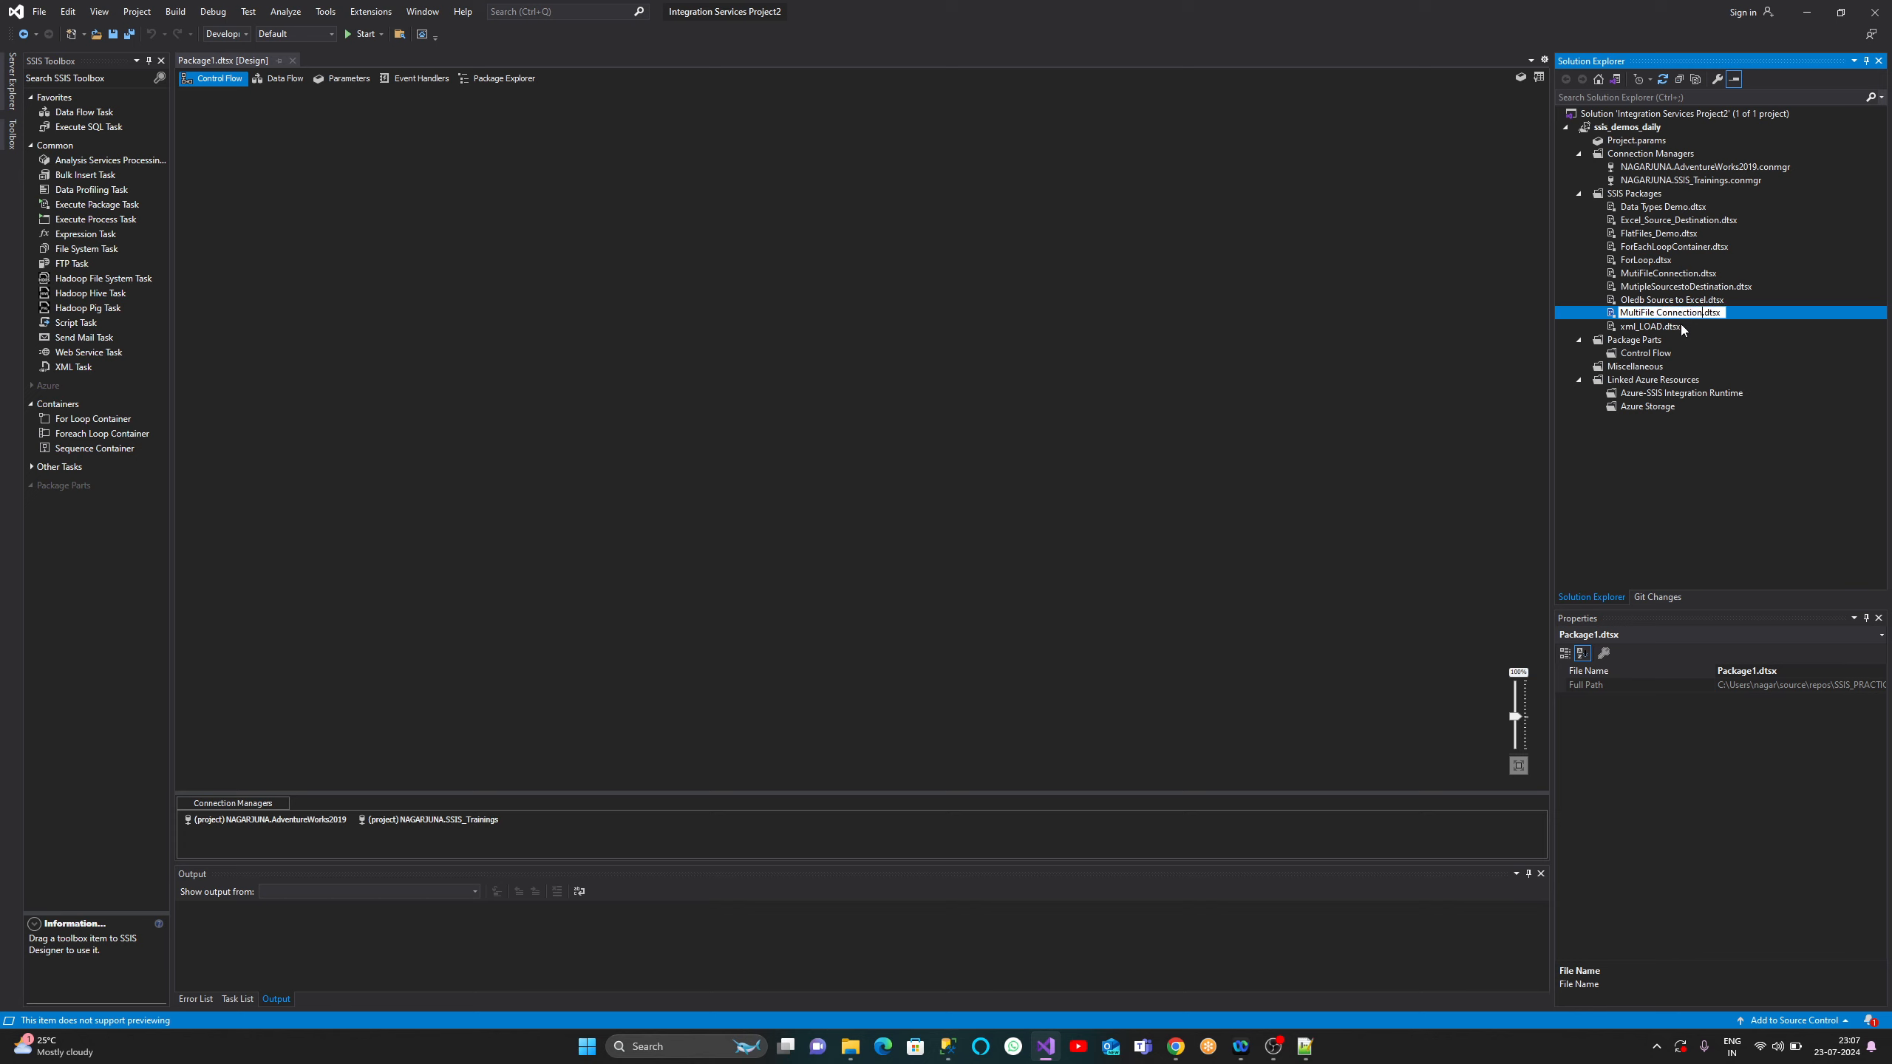
{"action": "type", "text": "nager"}
{"action": "left_click", "coordinate": [1758, 343]}
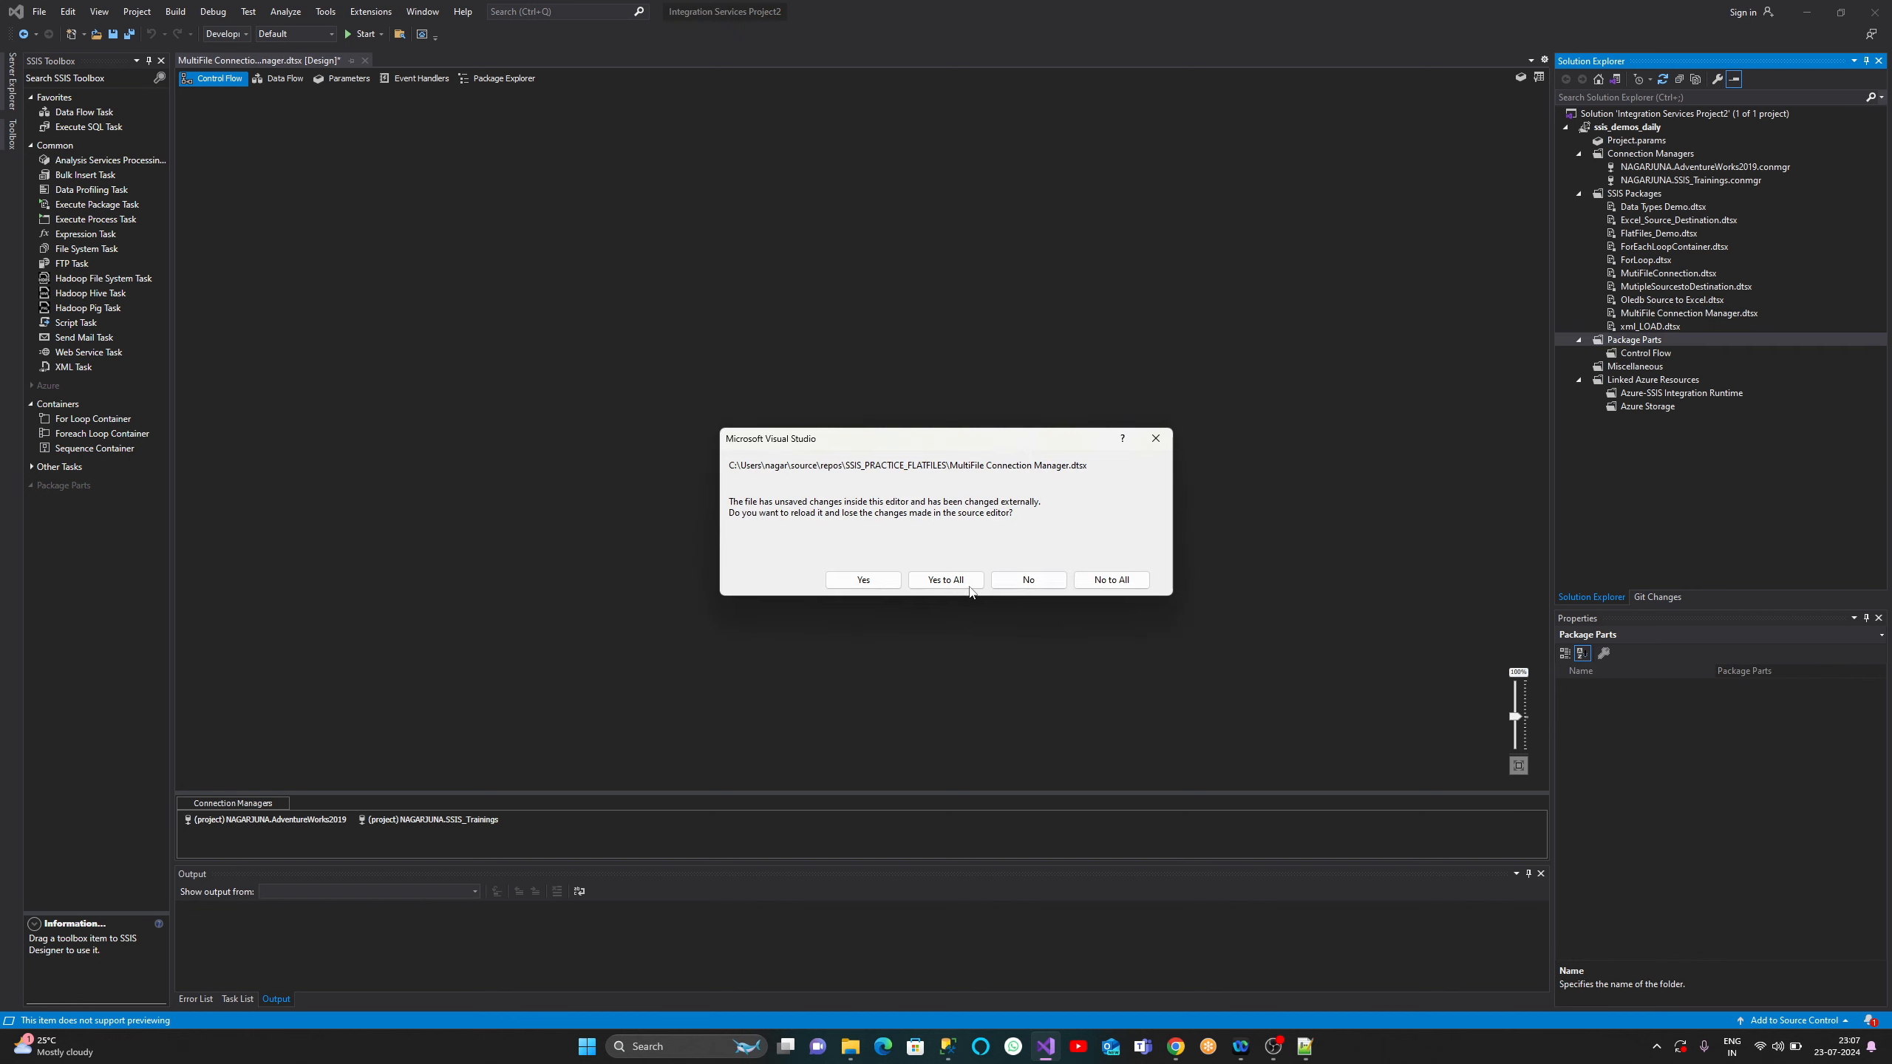
{"action": "left_click", "coordinate": [967, 586]}
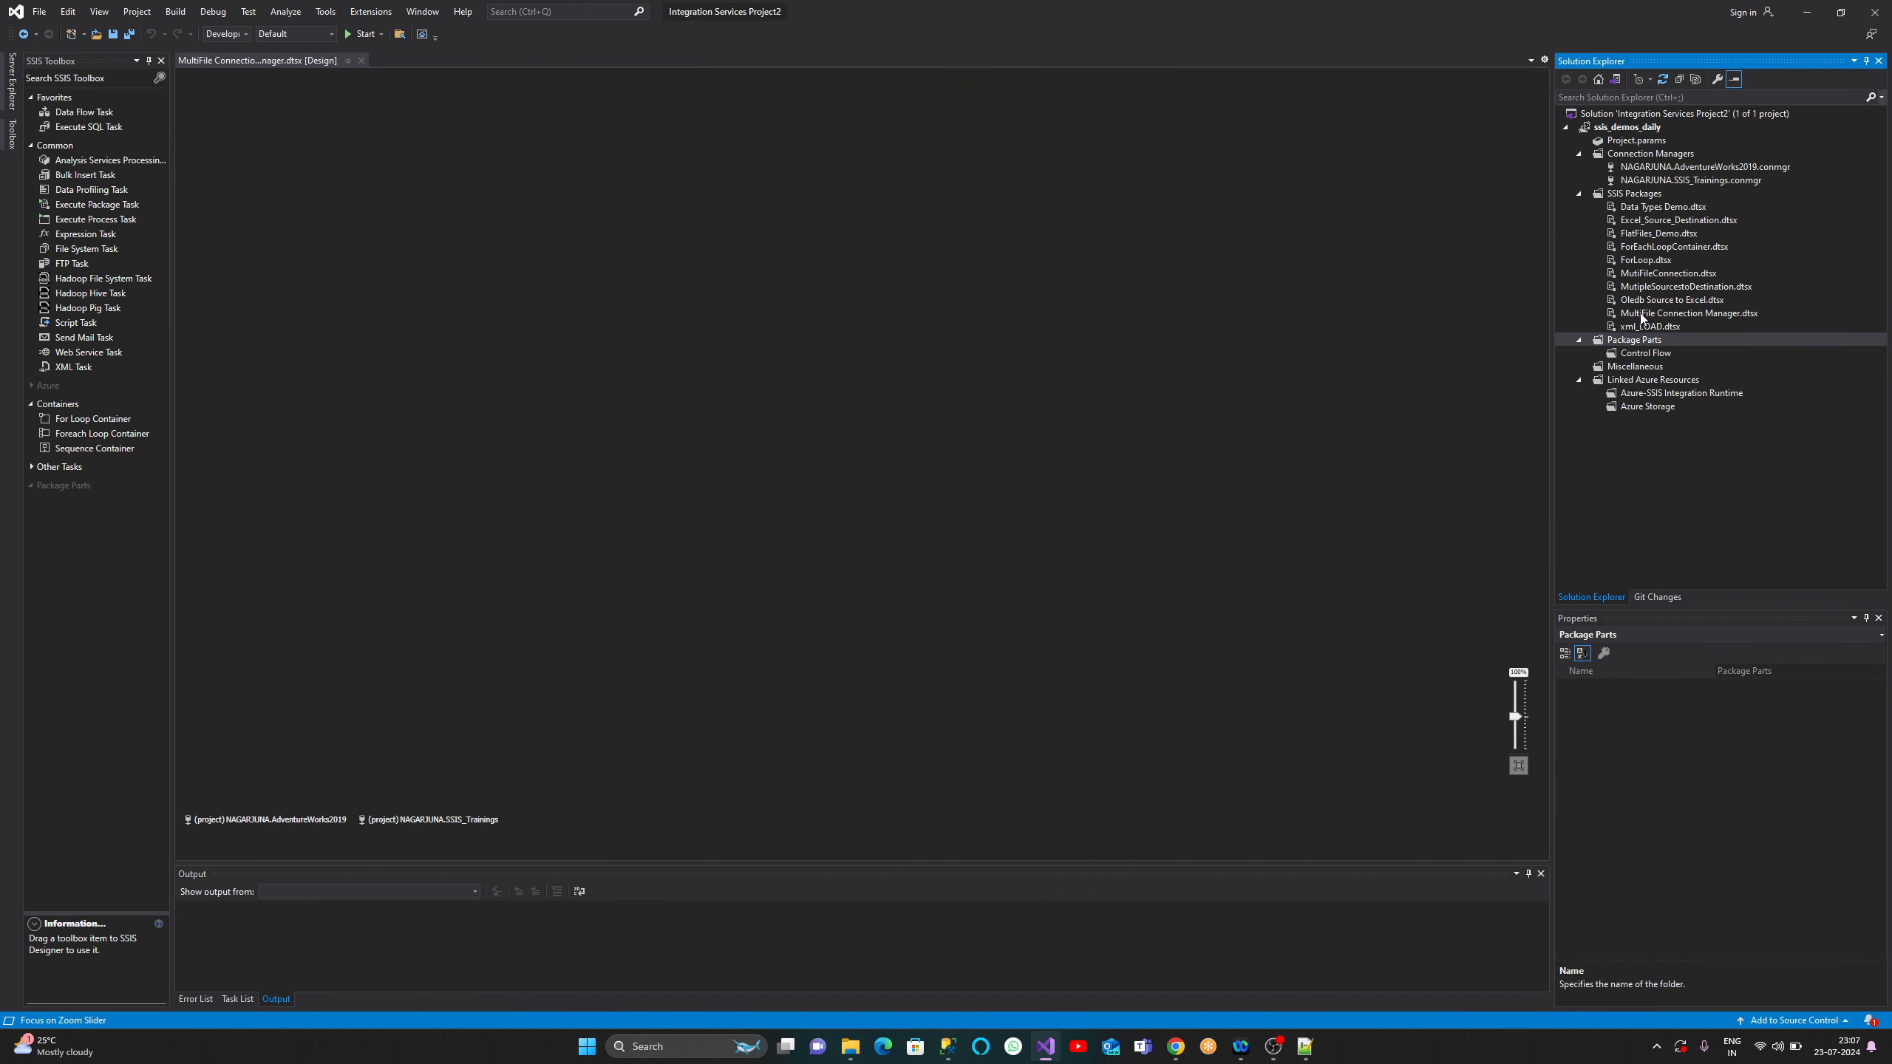
- Open MultiFile Connection Manager.dtsx and enlarge the design canvas and toolbox panes
{"action": "left_click", "coordinate": [1641, 315]}
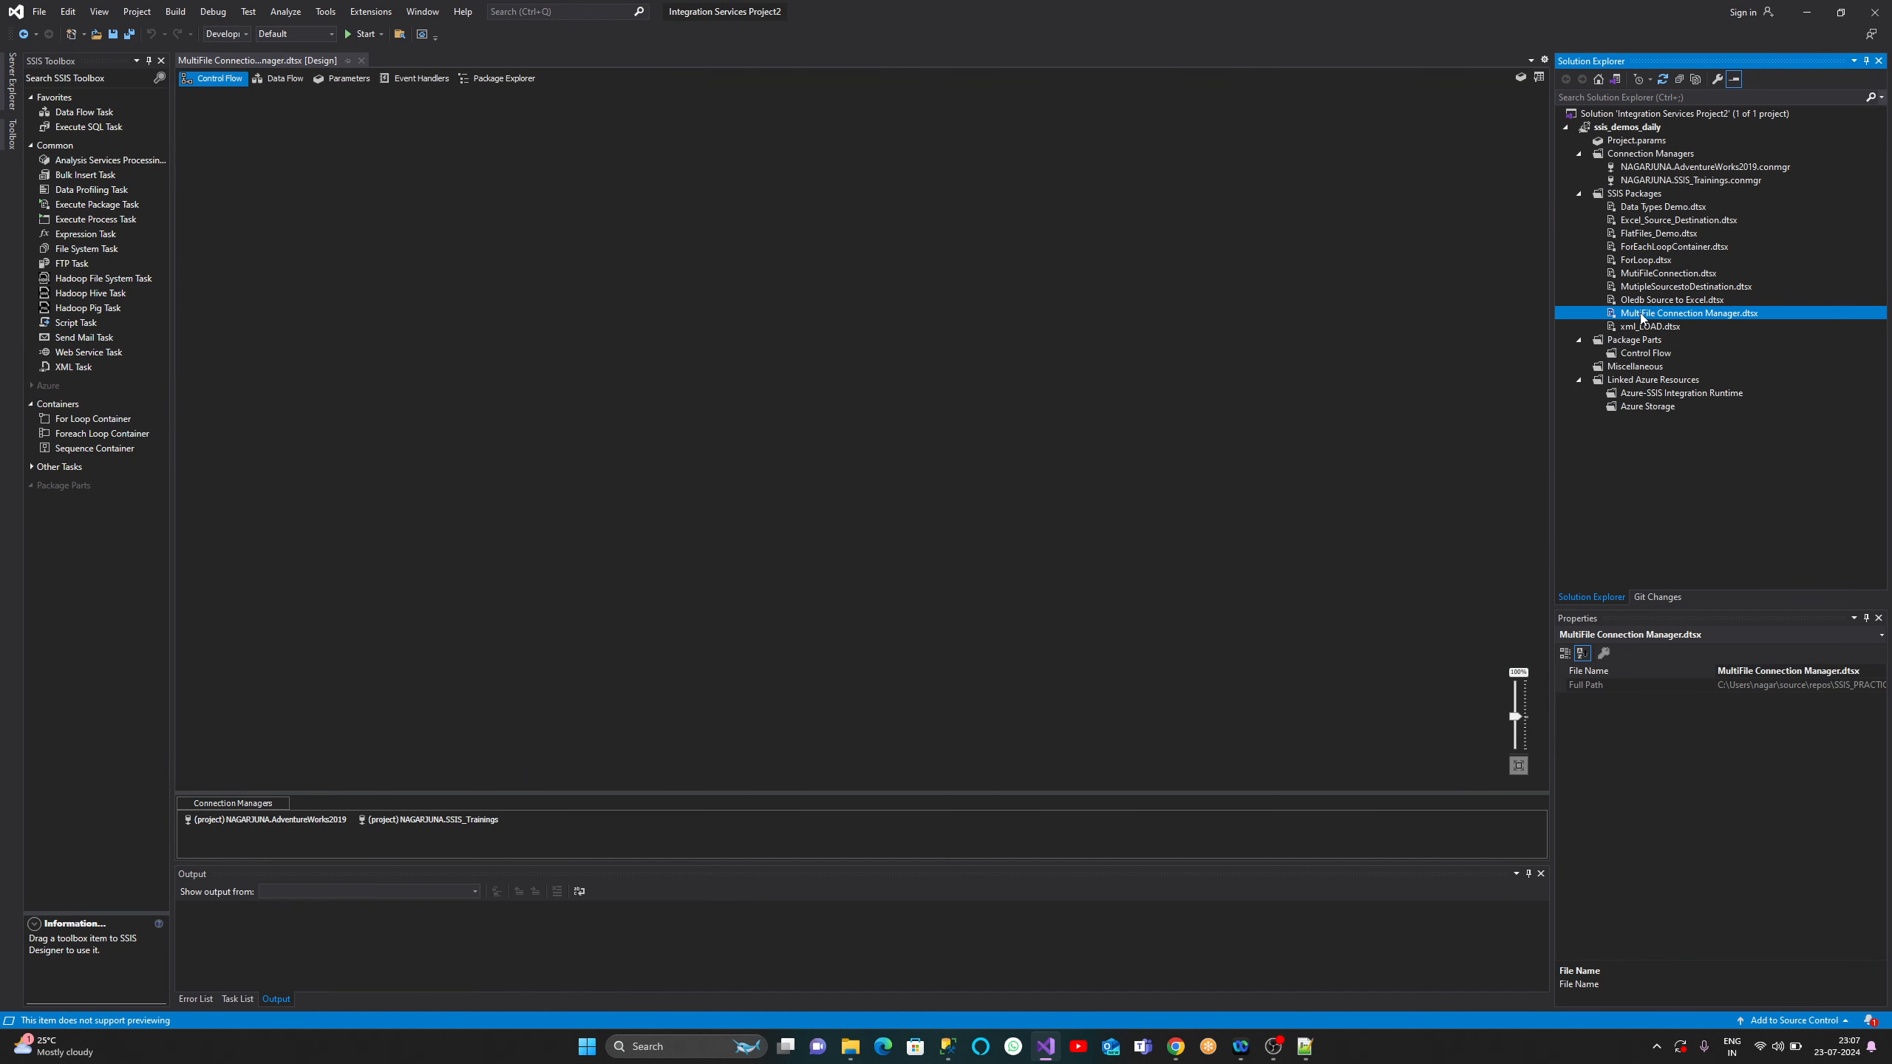
{"action": "left_click_drag", "start_coordinate": [737, 794], "coordinate": [738, 735]}
{"action": "left_click_drag", "start_coordinate": [173, 303], "coordinate": [238, 313]}
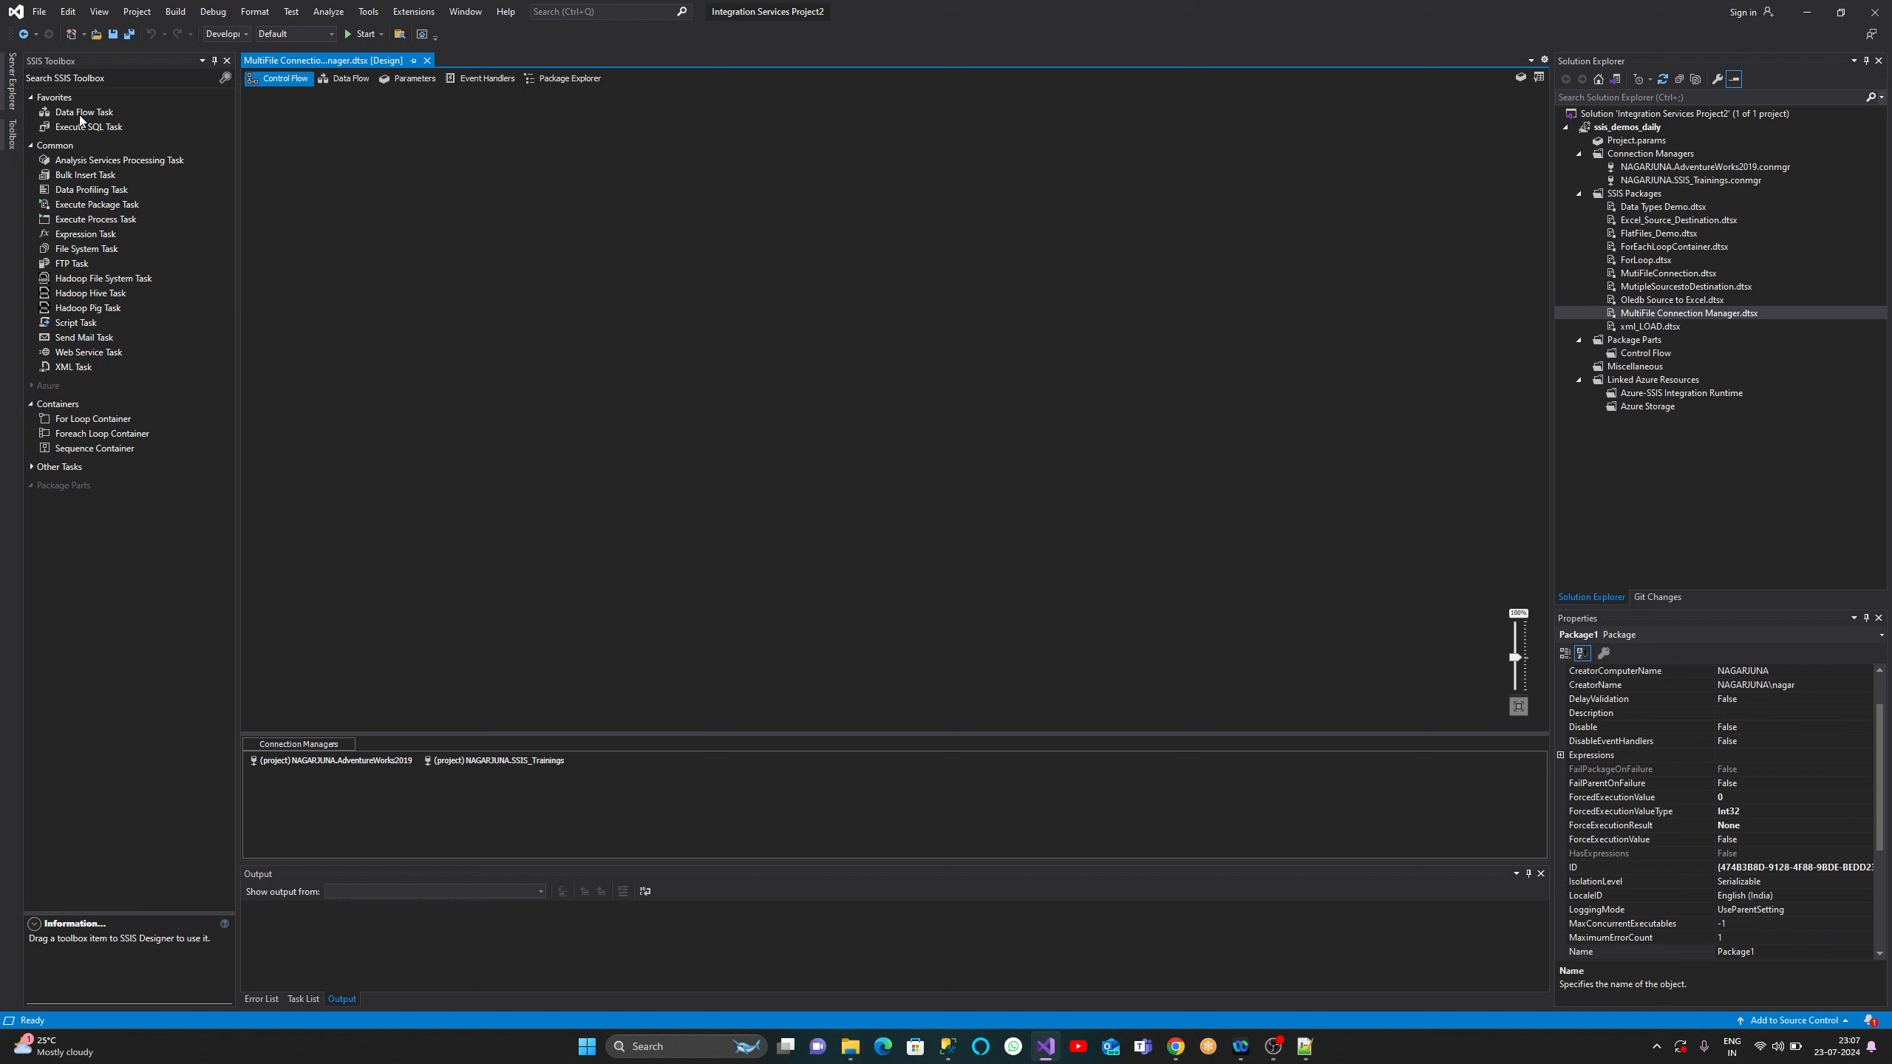
- Place a Data Flow Task on the Control Flow canvas and enlarge its box
{"action": "left_click_drag", "start_coordinate": [82, 114], "coordinate": [579, 238]}
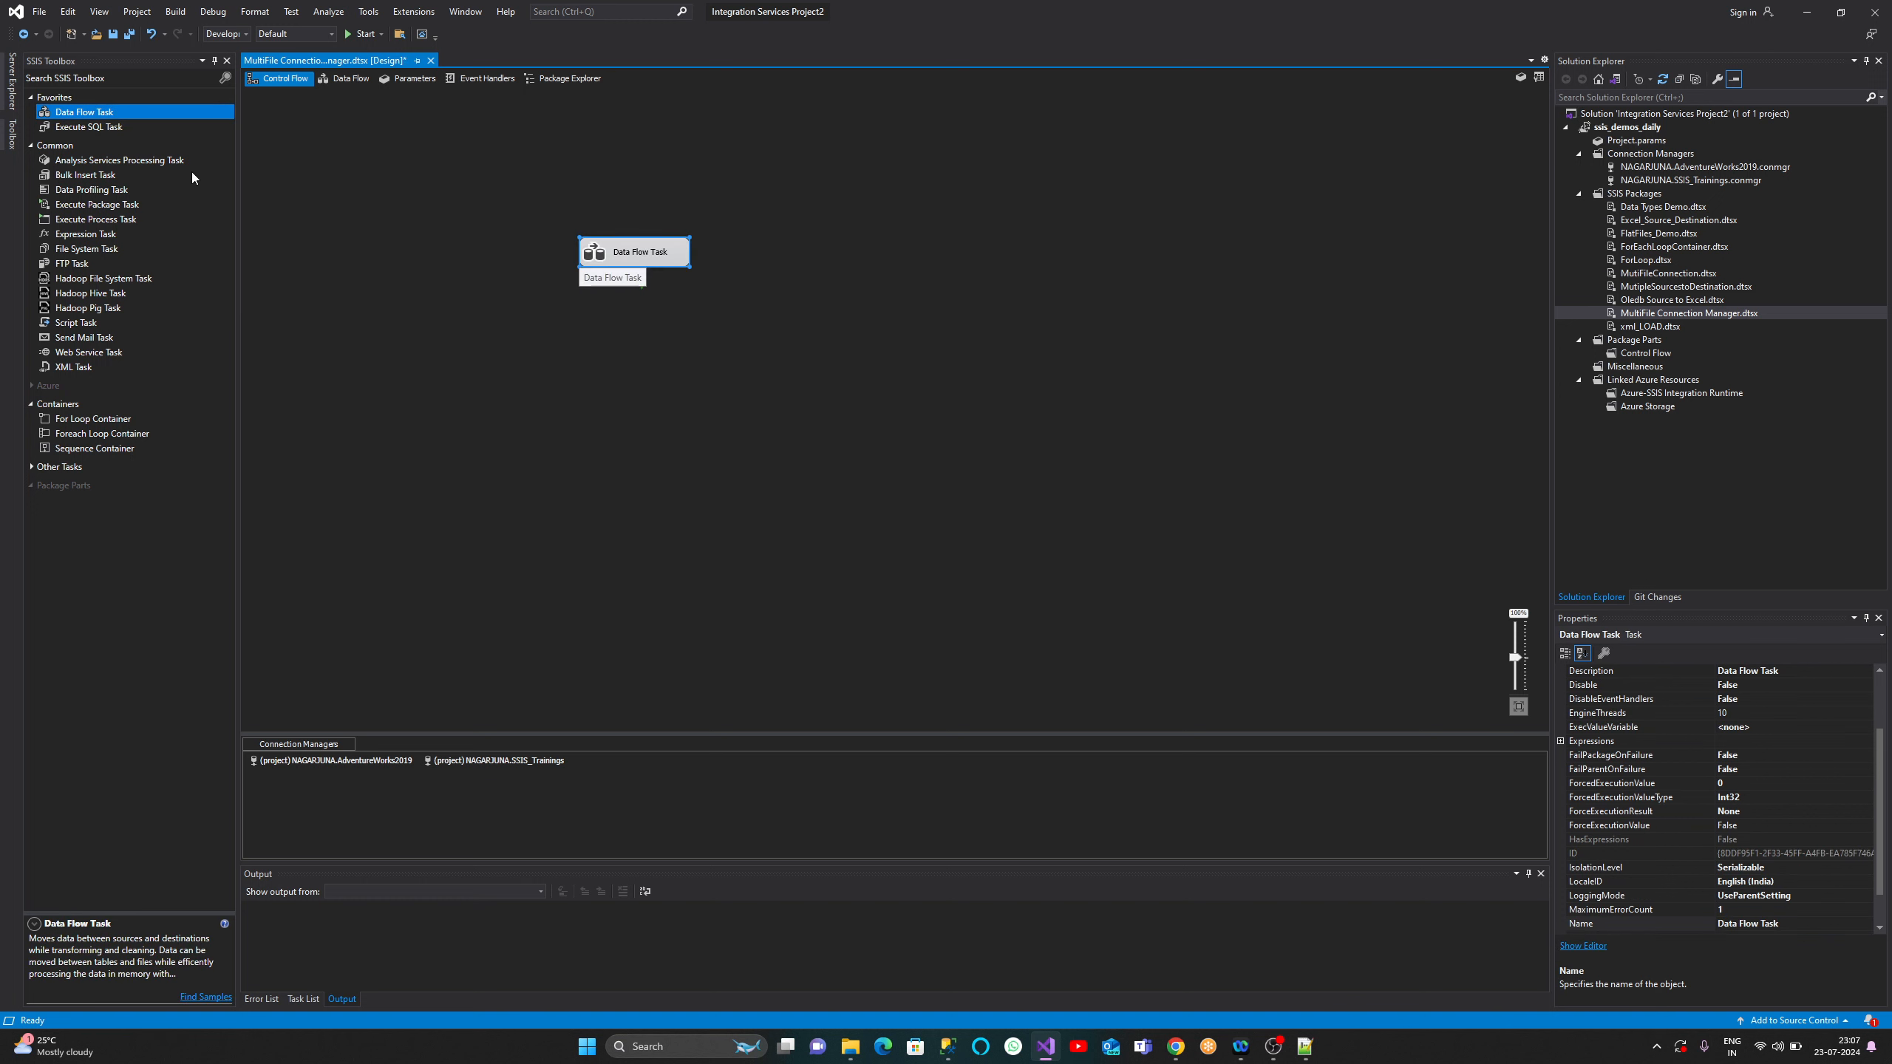
{"action": "left_click", "coordinate": [662, 253]}
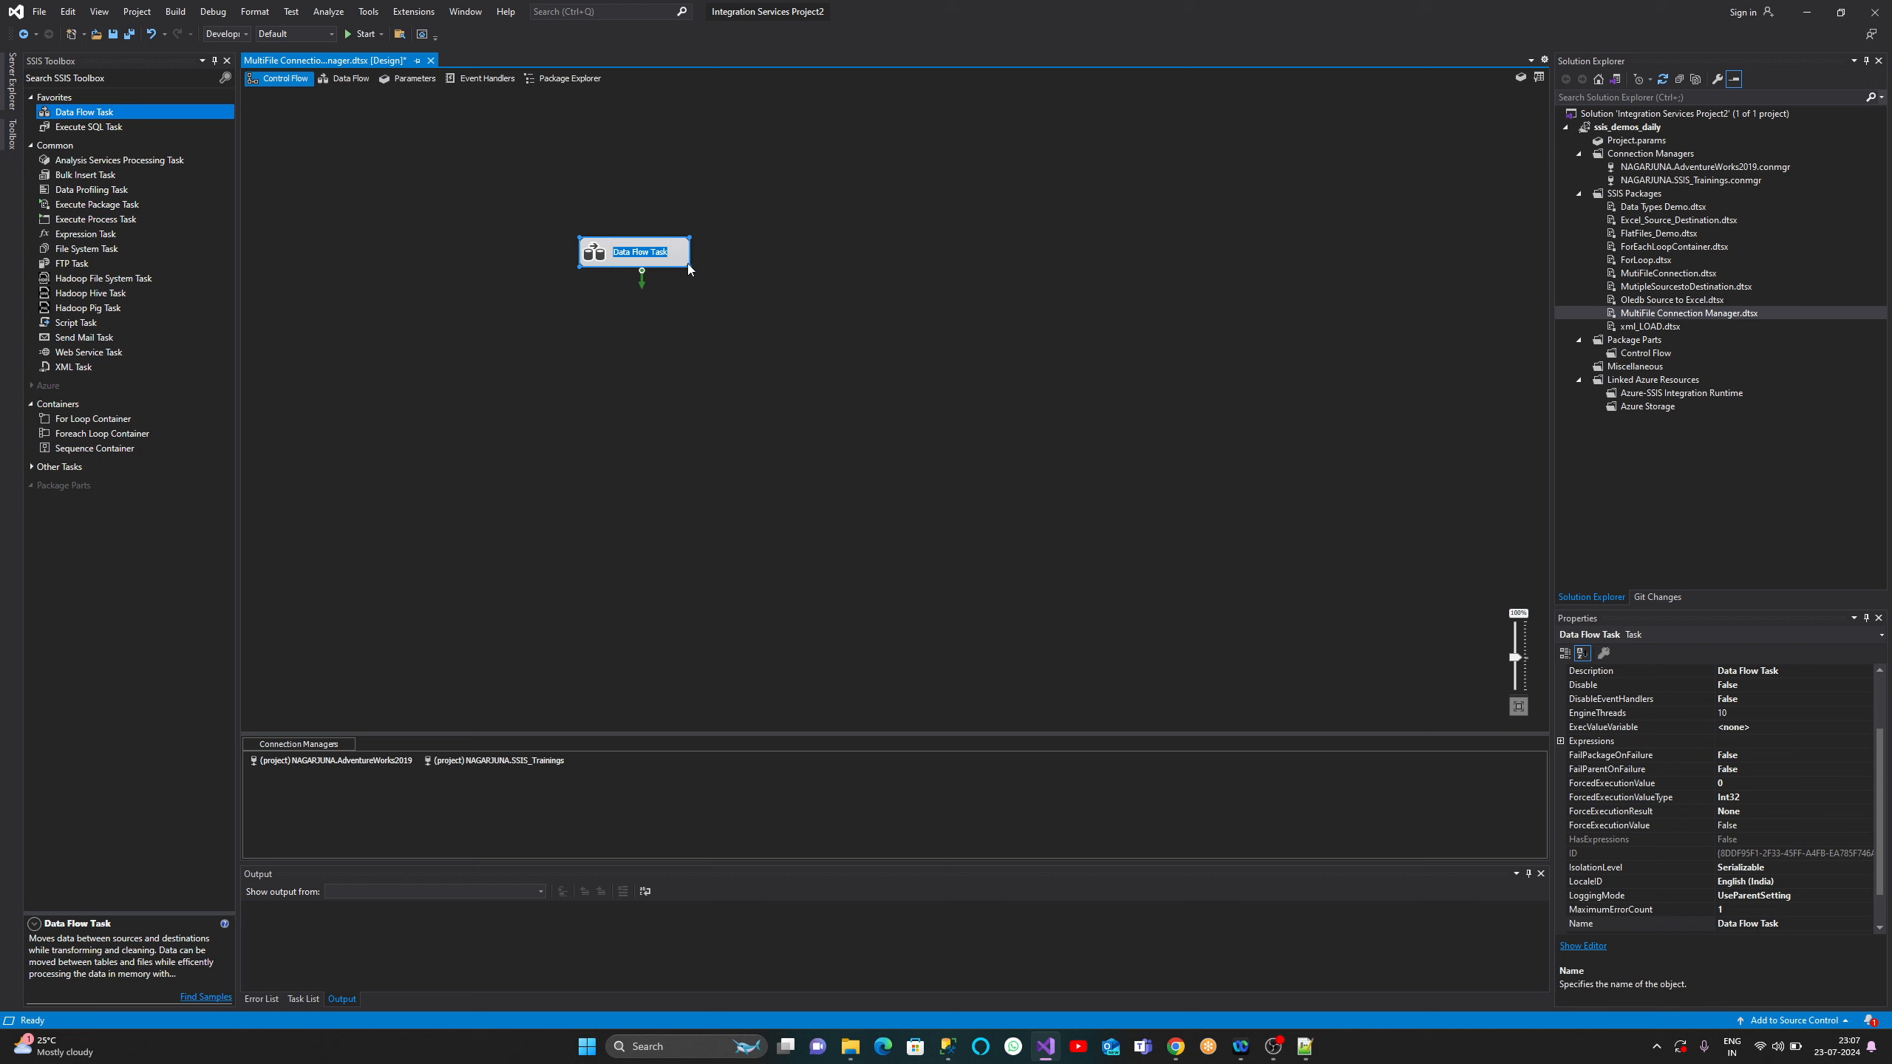
{"action": "left_click", "coordinate": [691, 266]}
{"action": "left_click", "coordinate": [687, 261]}
{"action": "left_click_drag", "start_coordinate": [688, 265], "coordinate": [759, 297]}
- Rename the task 'MutiFIle Connection Manager' and open its Data Flow
{"action": "left_click", "coordinate": [677, 273]}
{"action": "type", "text": "MutiFIle Connection Manager"}
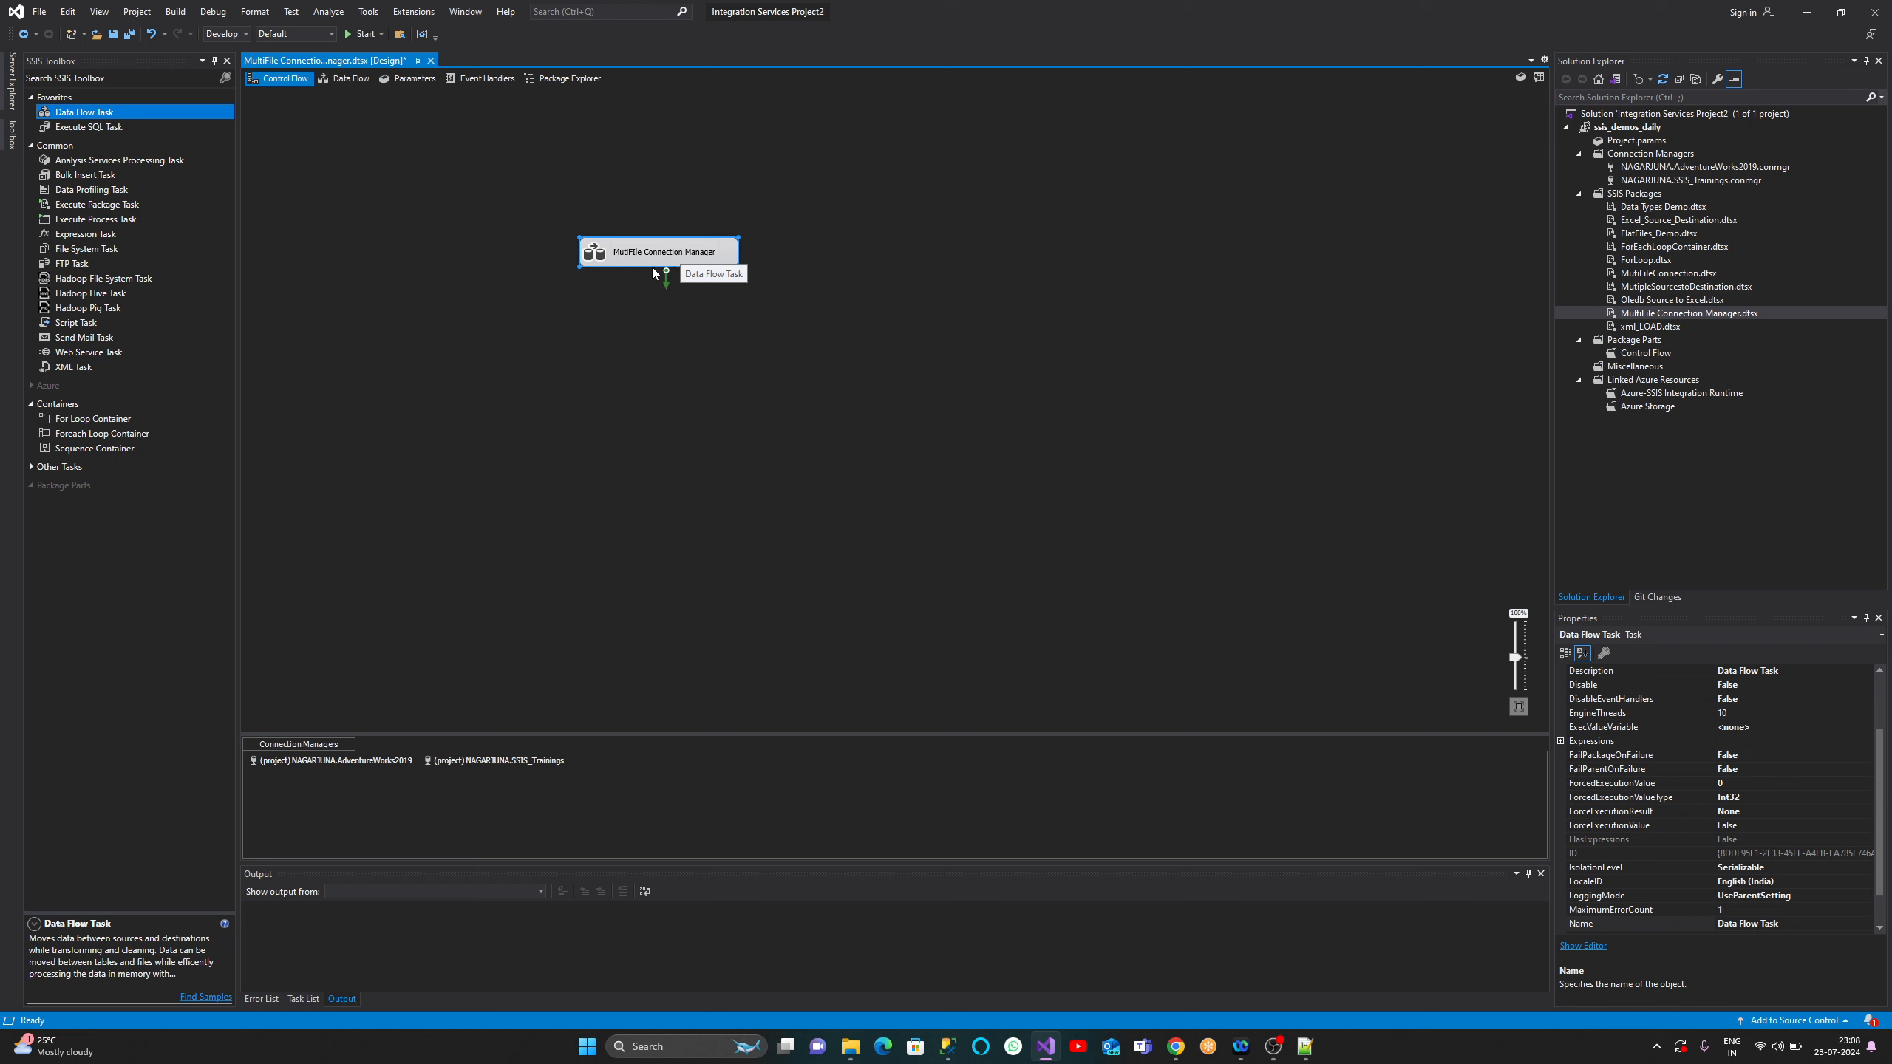
{"action": "left_click", "coordinate": [667, 340]}
{"action": "left_click", "coordinate": [672, 255]}
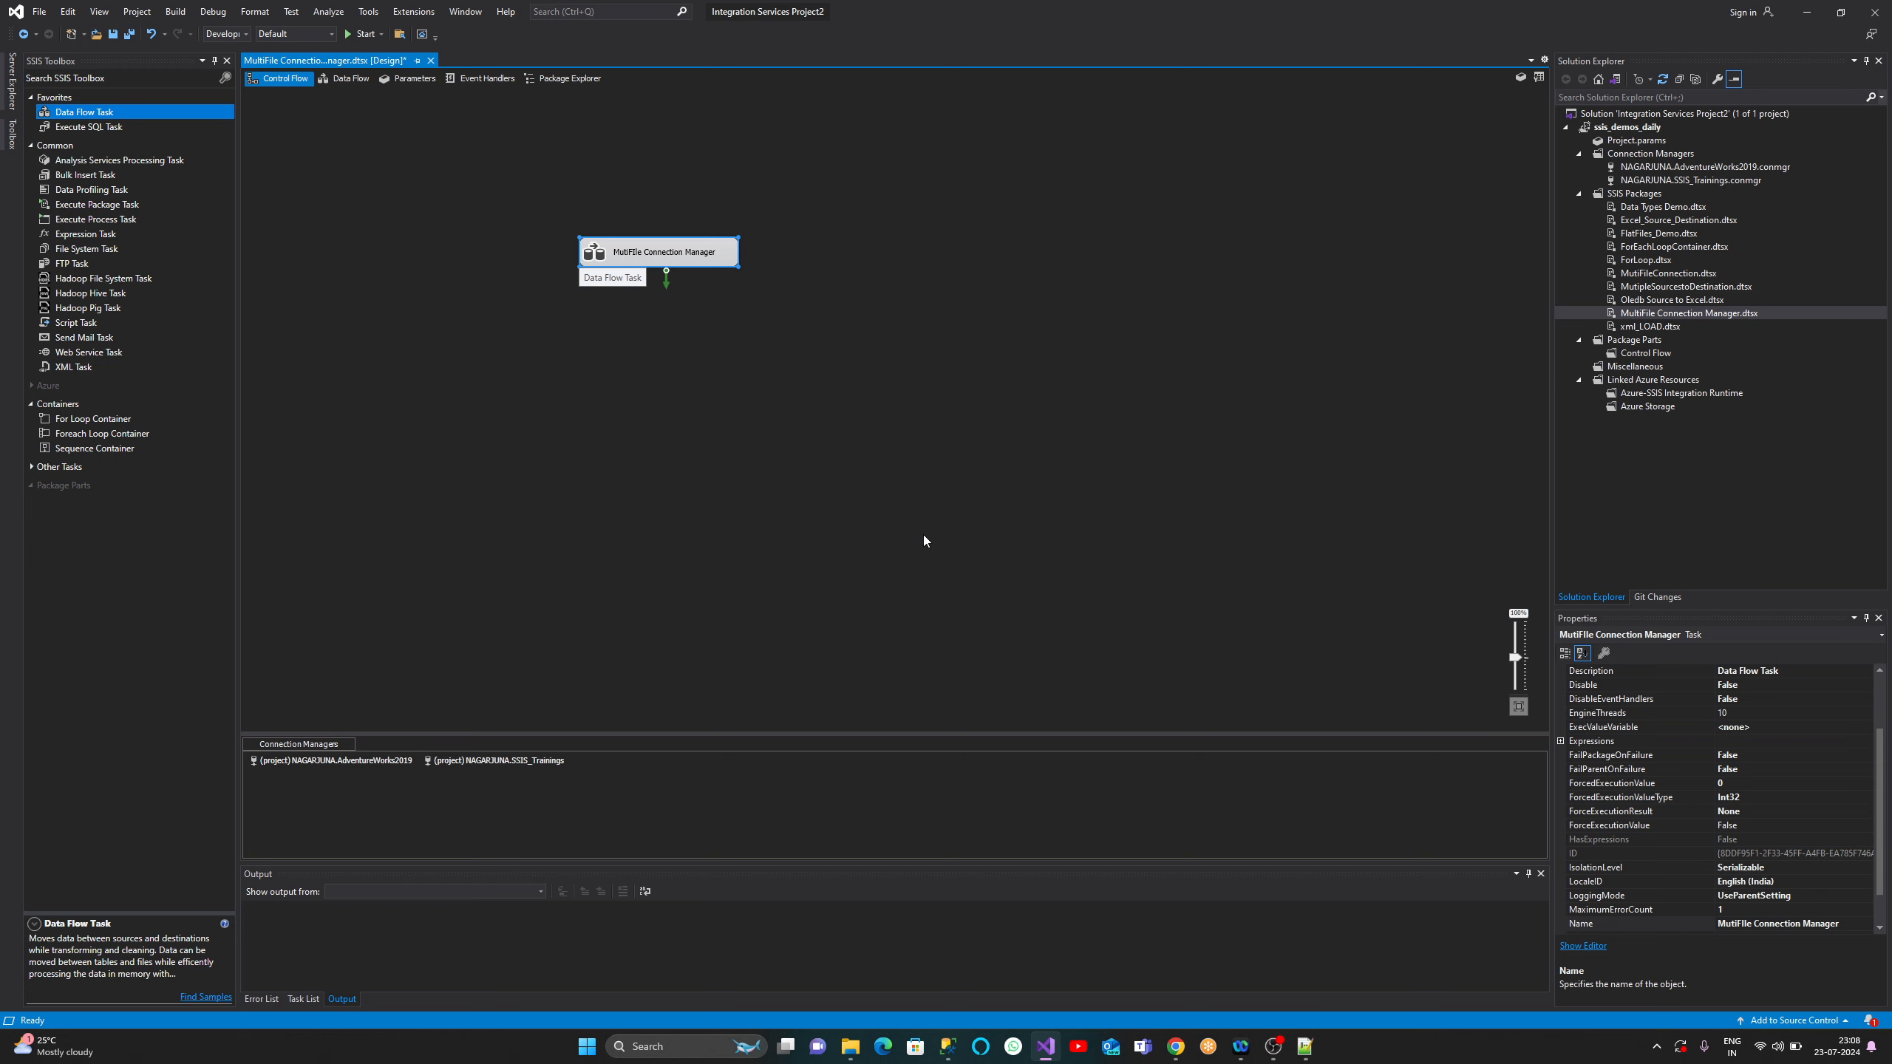
{"action": "double_click", "coordinate": [647, 252]}
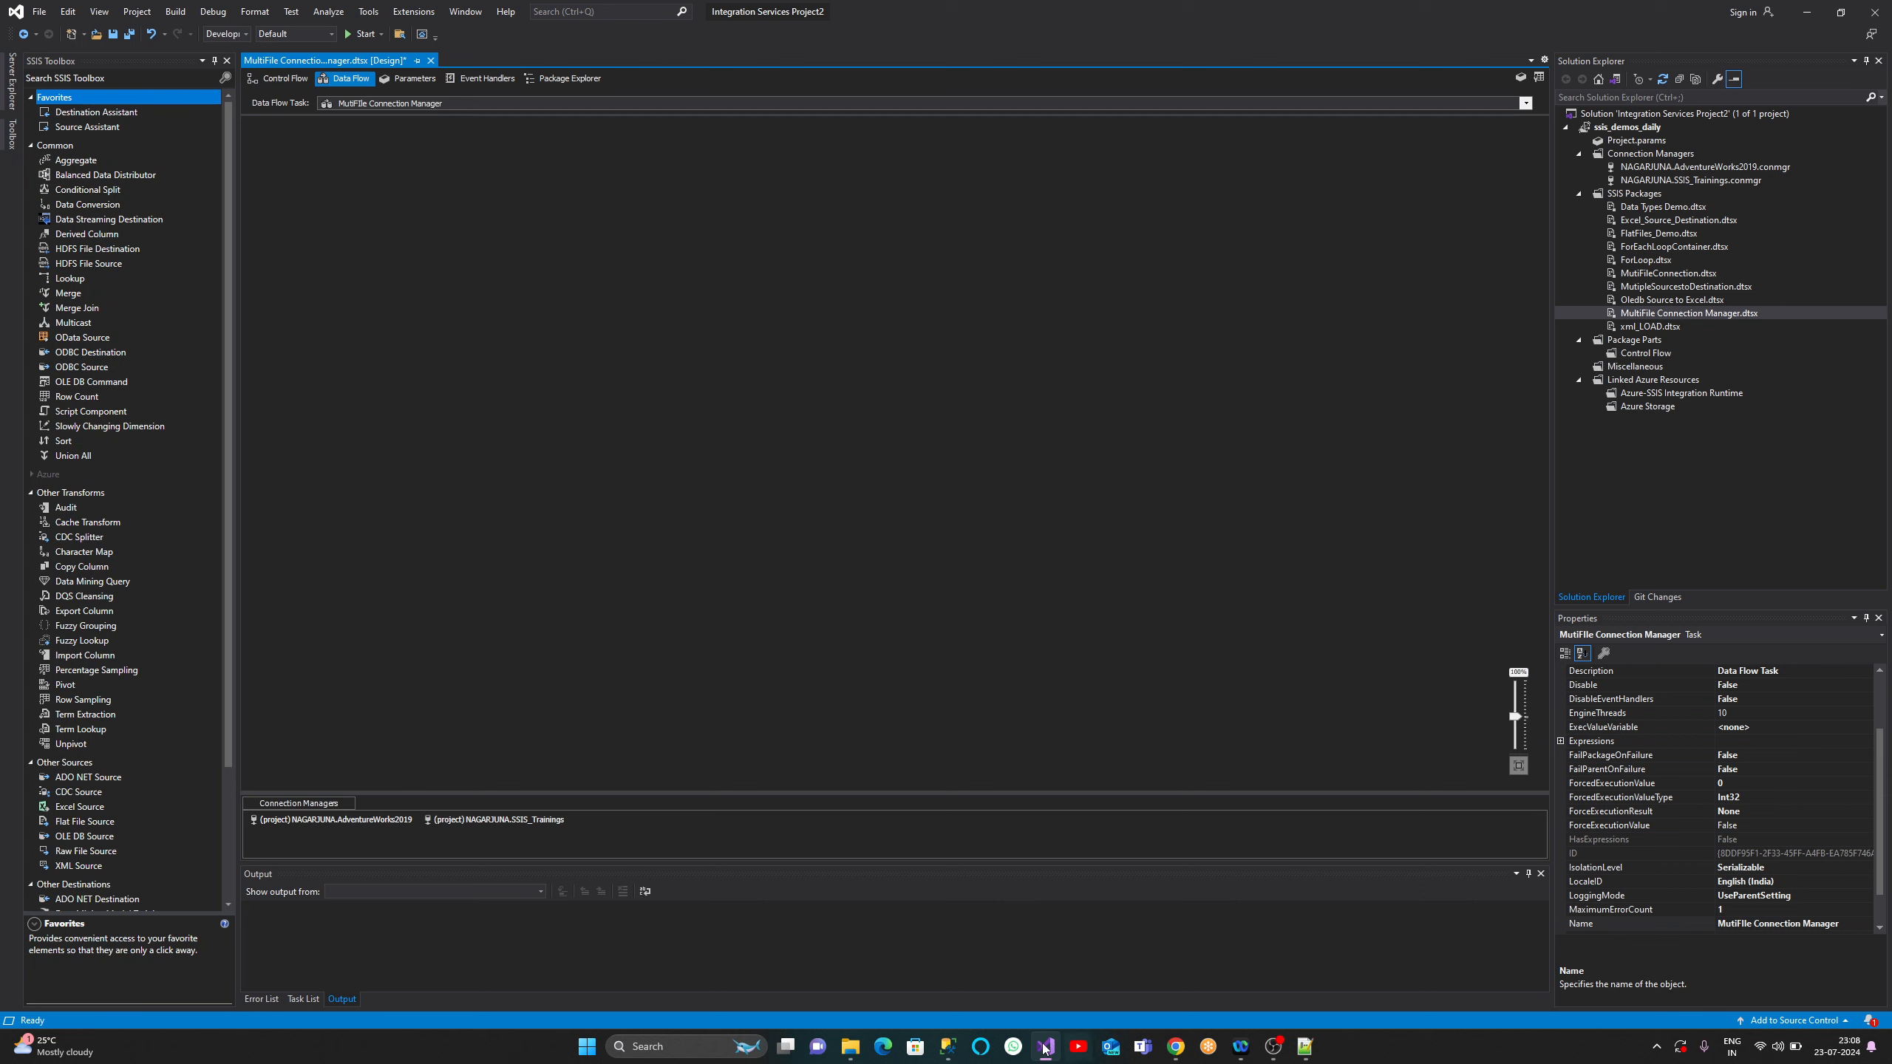
{"action": "mouse_move", "coordinate": [851, 1052]}
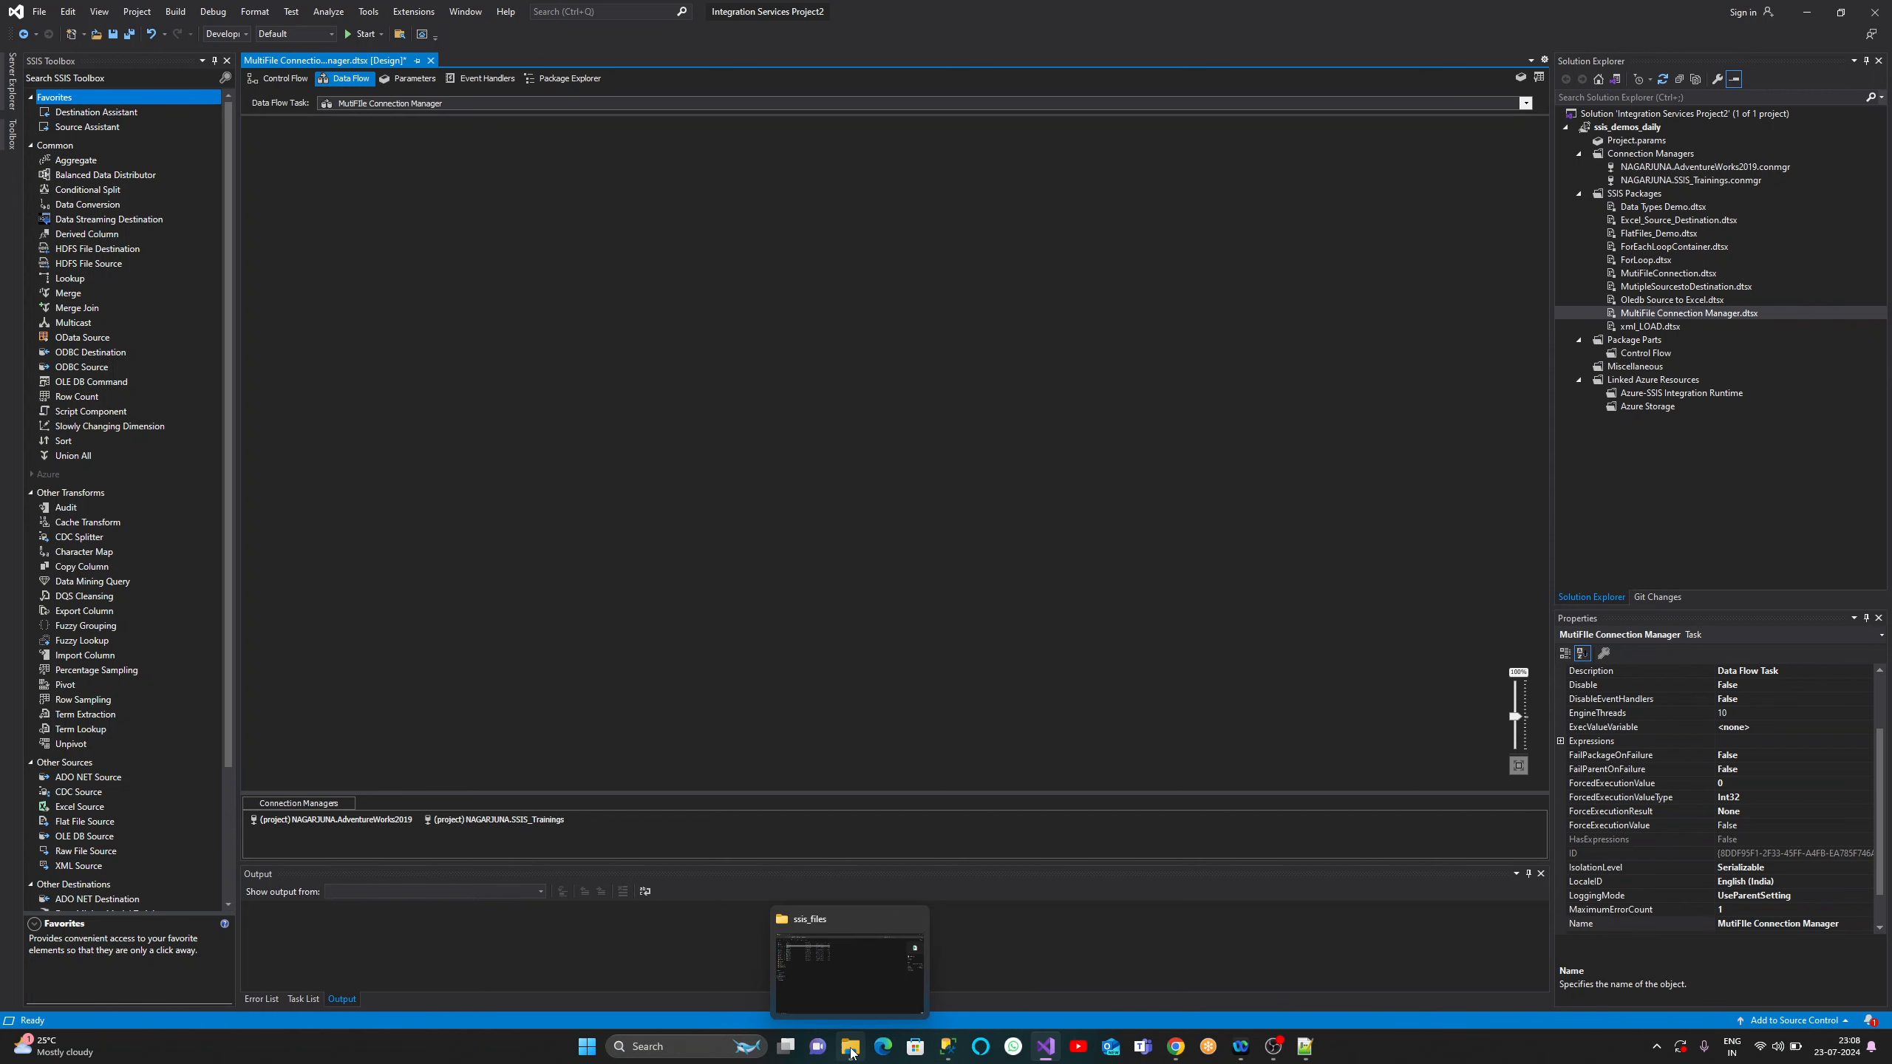
{"action": "left_click", "coordinate": [842, 984]}
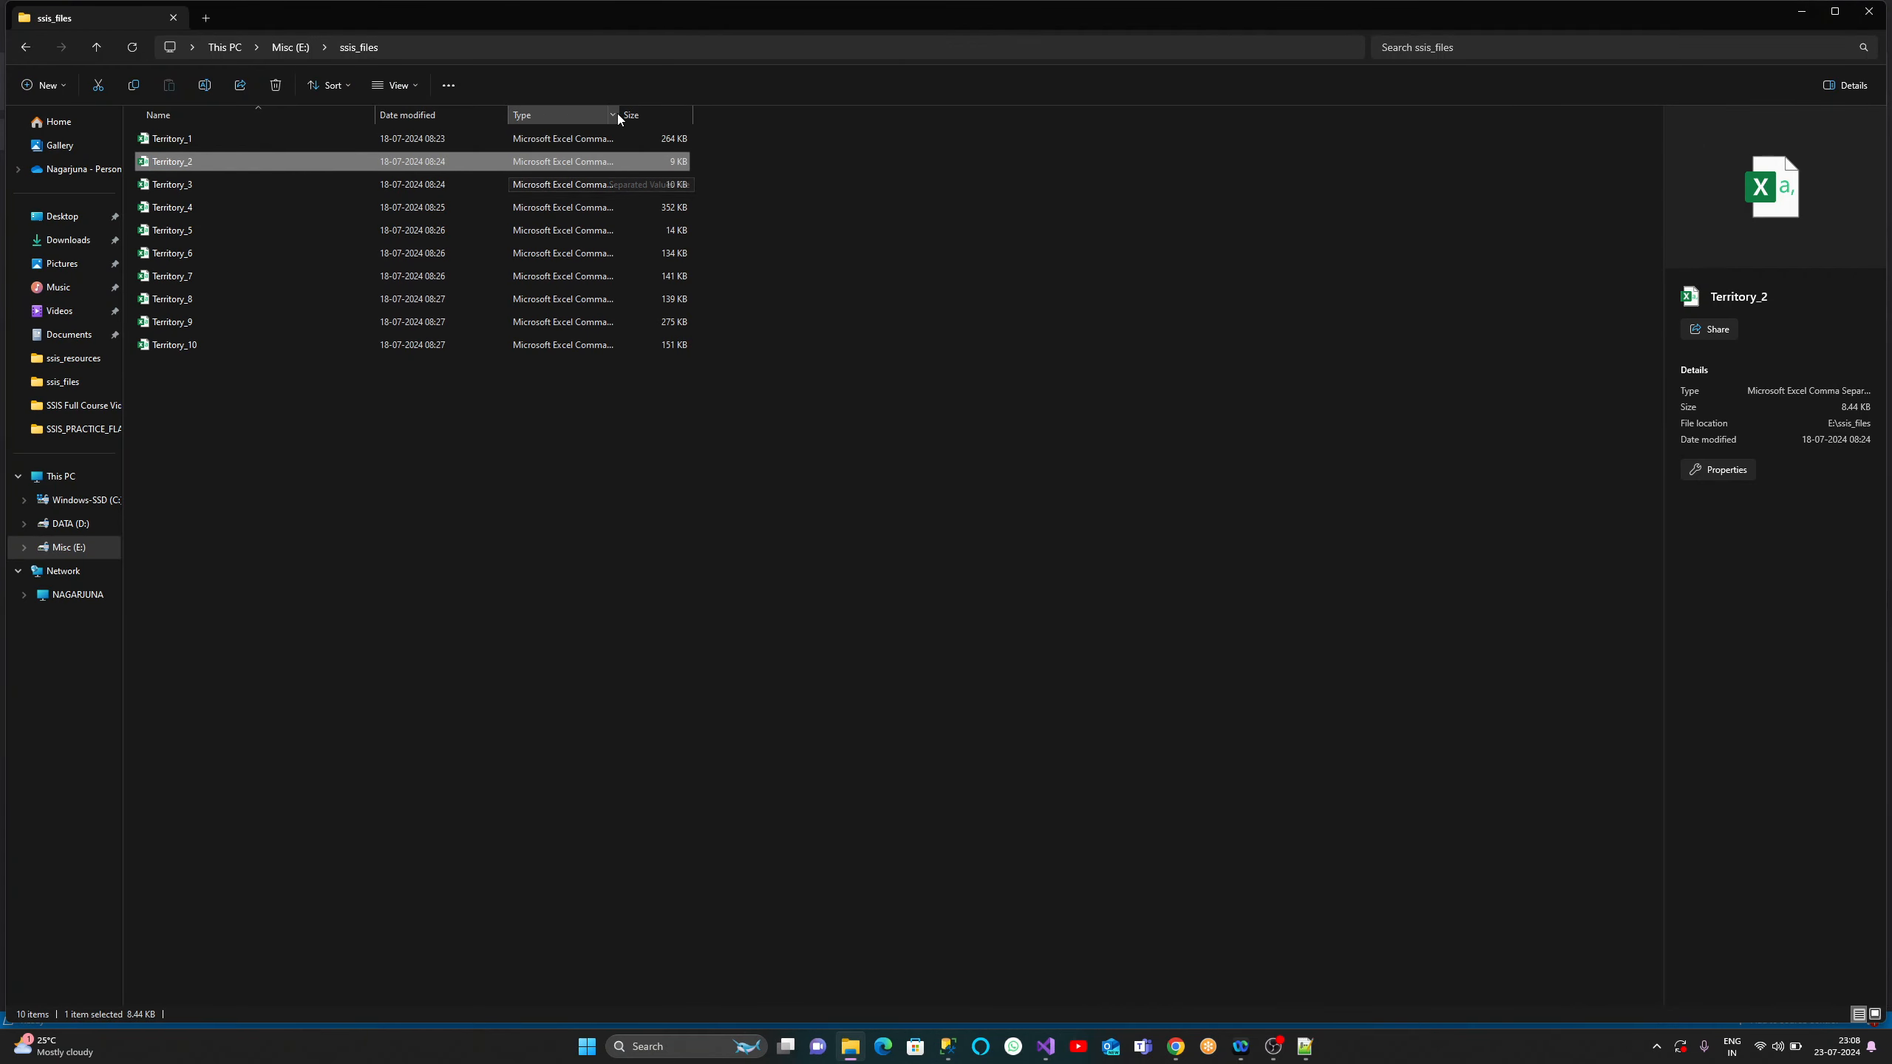
{"action": "left_click_drag", "start_coordinate": [619, 114], "coordinate": [754, 114]}
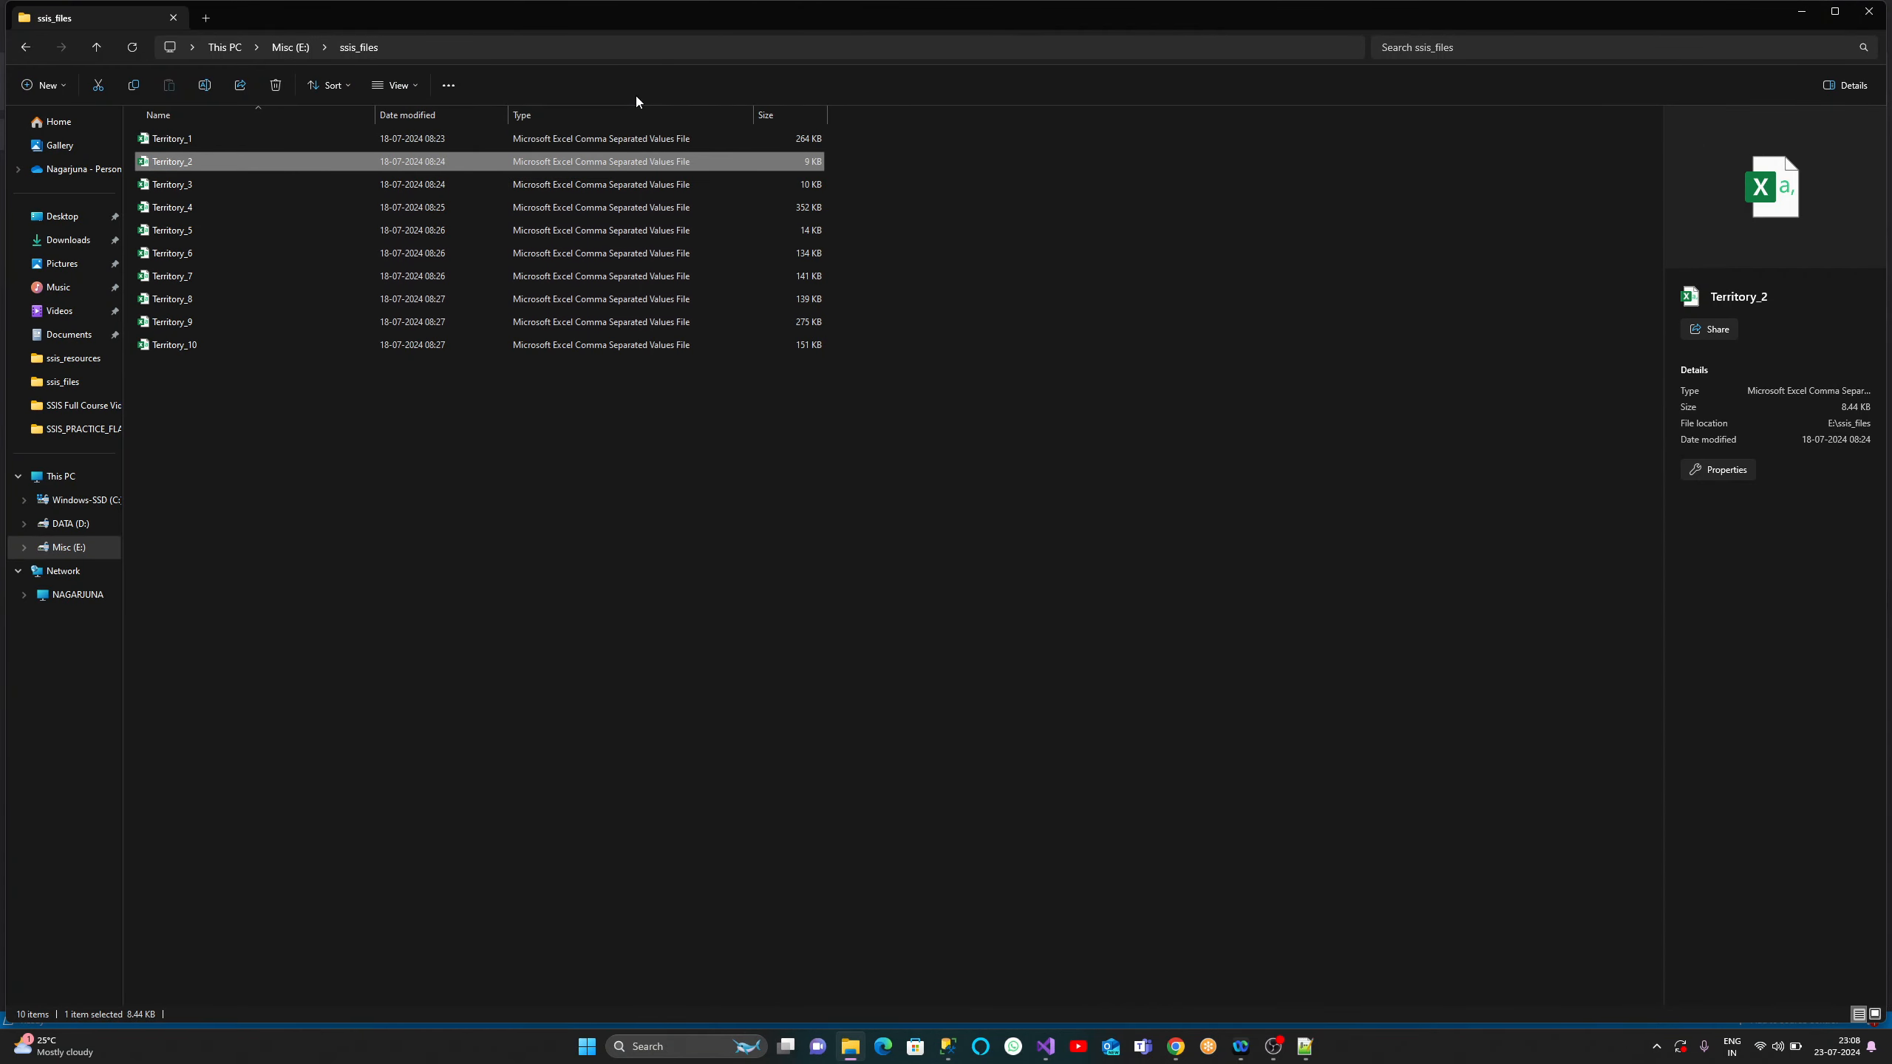
{"action": "left_click", "coordinate": [611, 111]}
{"action": "left_click", "coordinate": [1801, 12]}
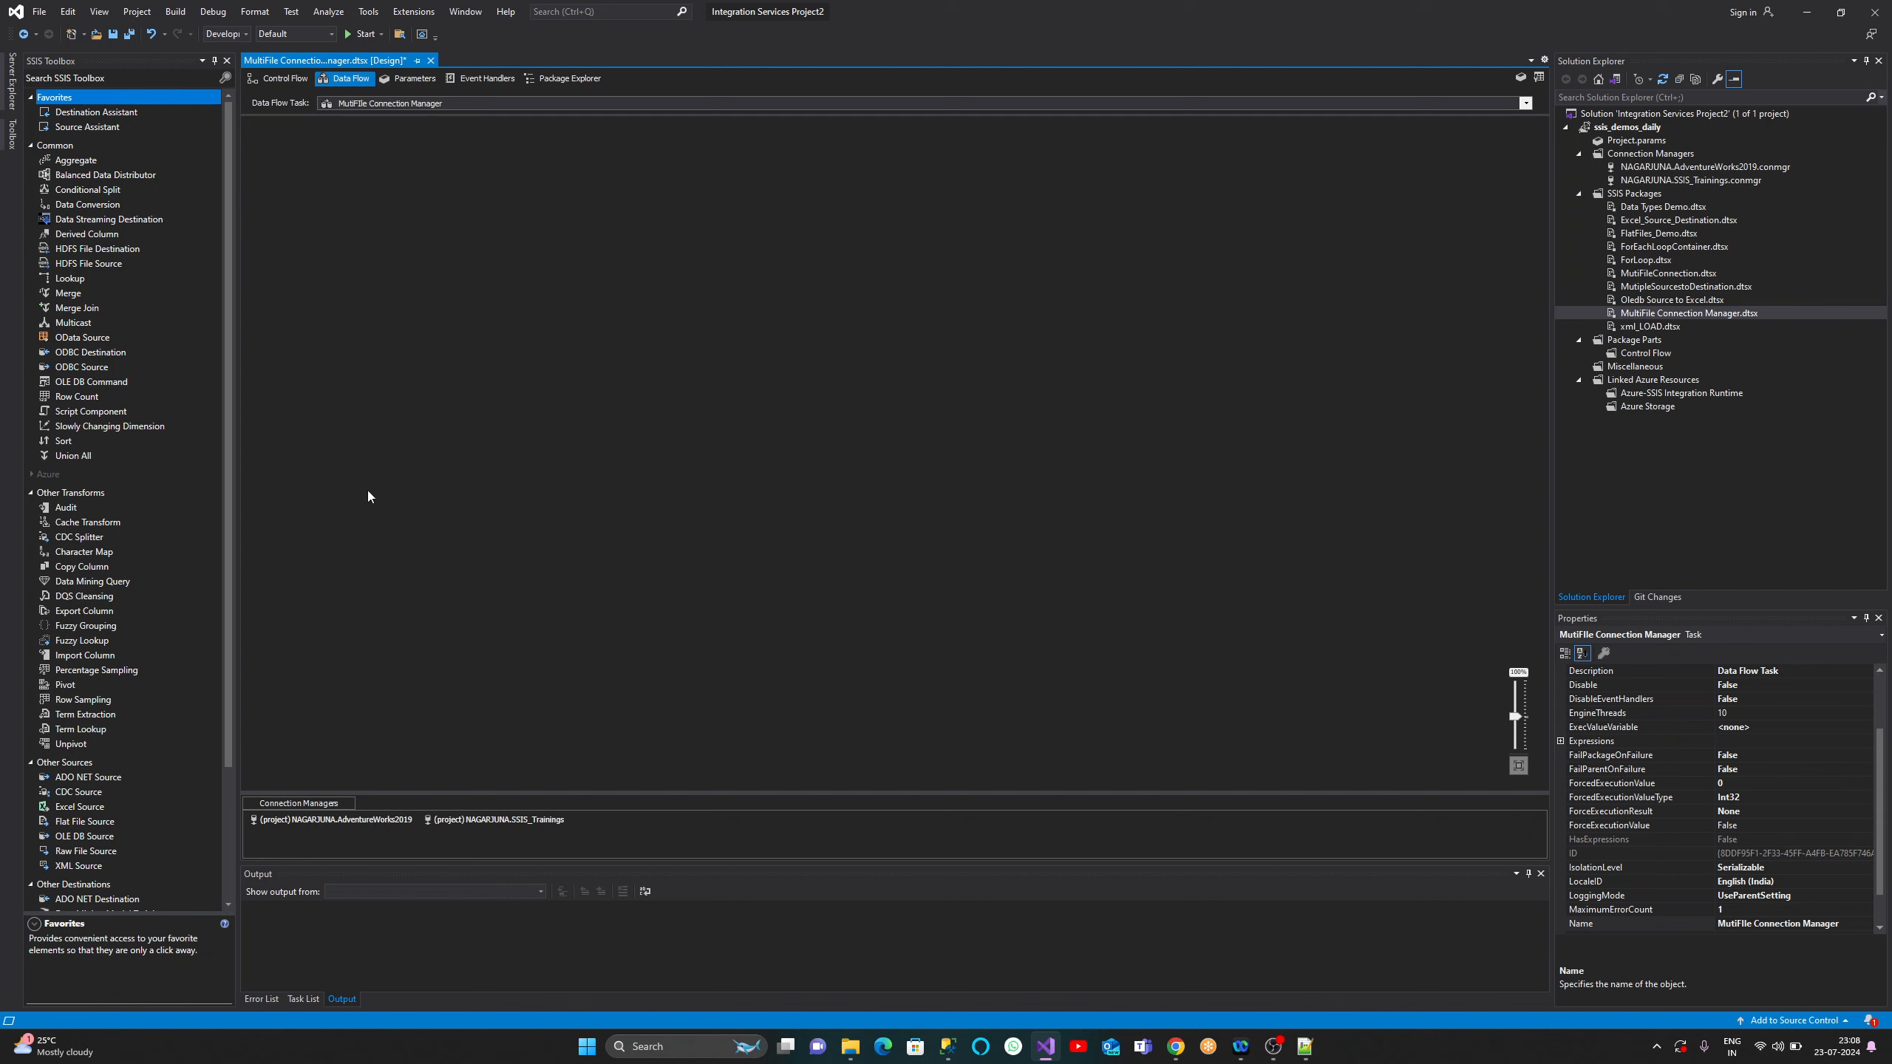
- Place a Flat File Source on the data flow canvas
{"action": "left_click_drag", "start_coordinate": [233, 585], "coordinate": [245, 745]}
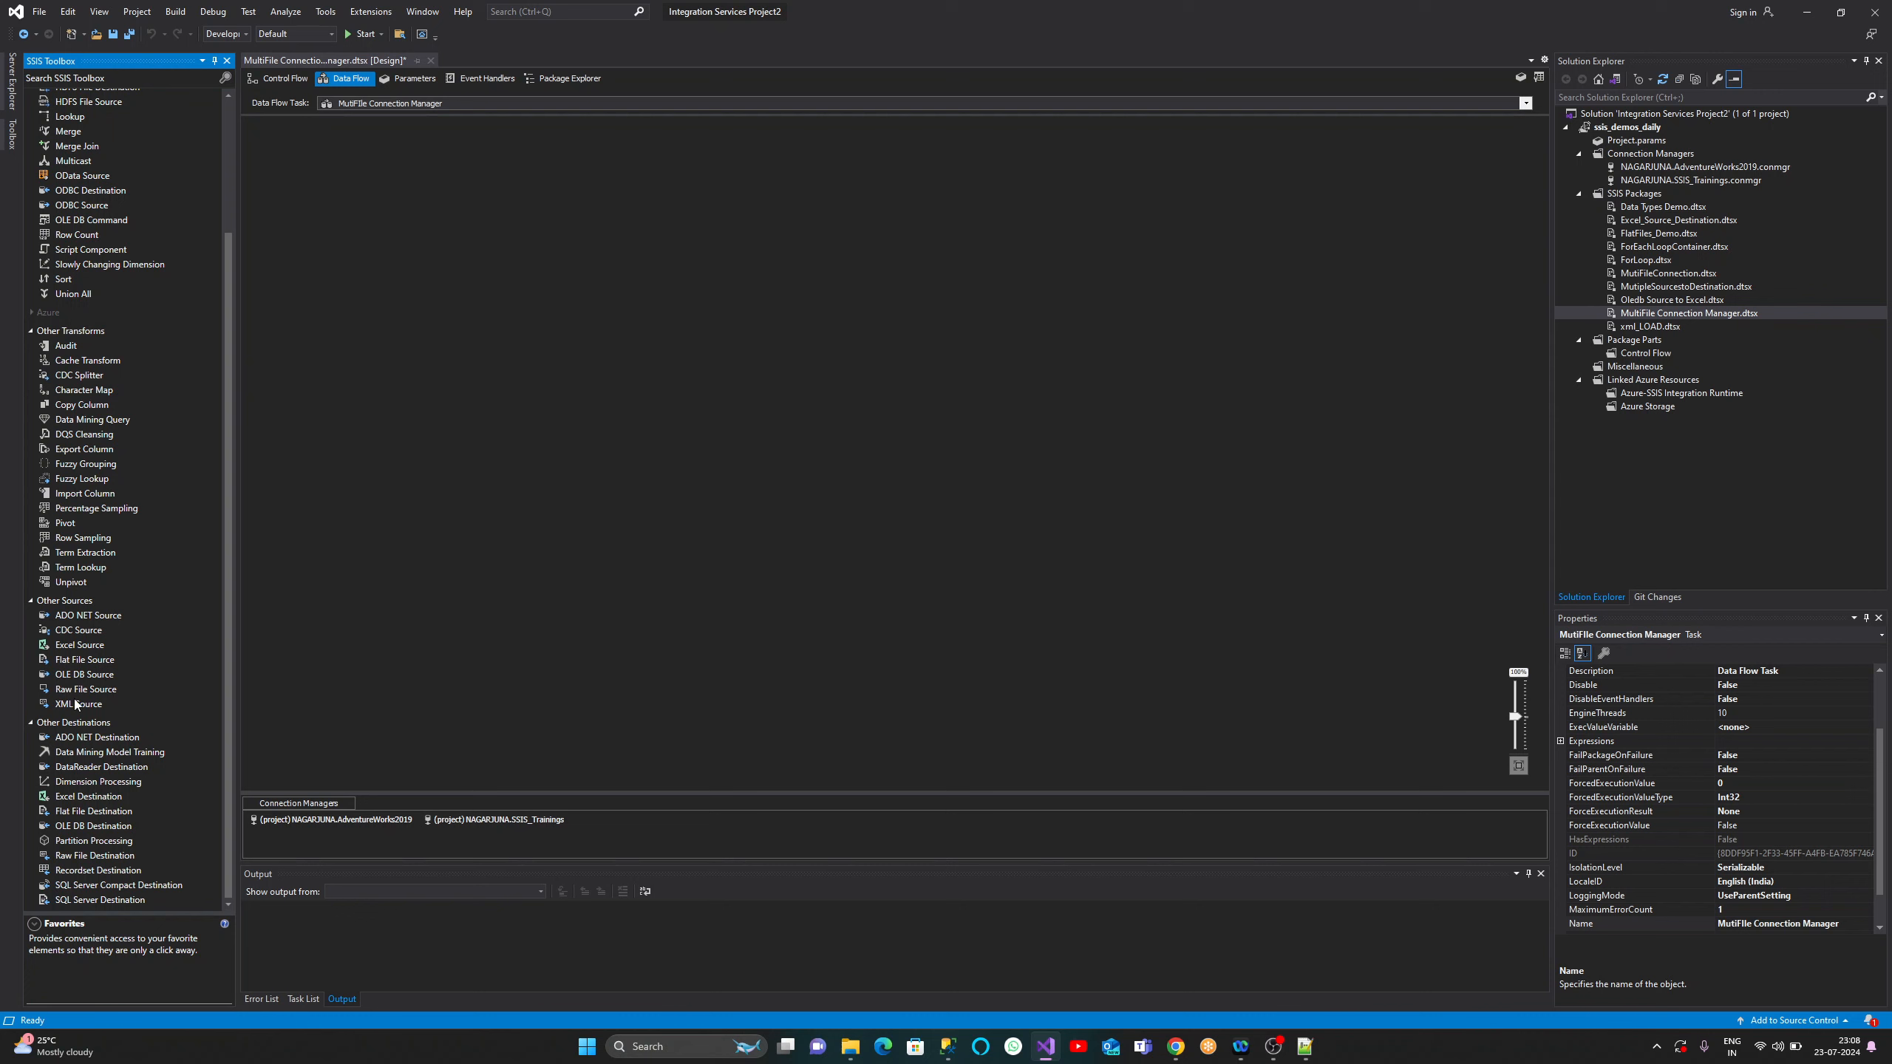
{"action": "left_click", "coordinate": [78, 662]}
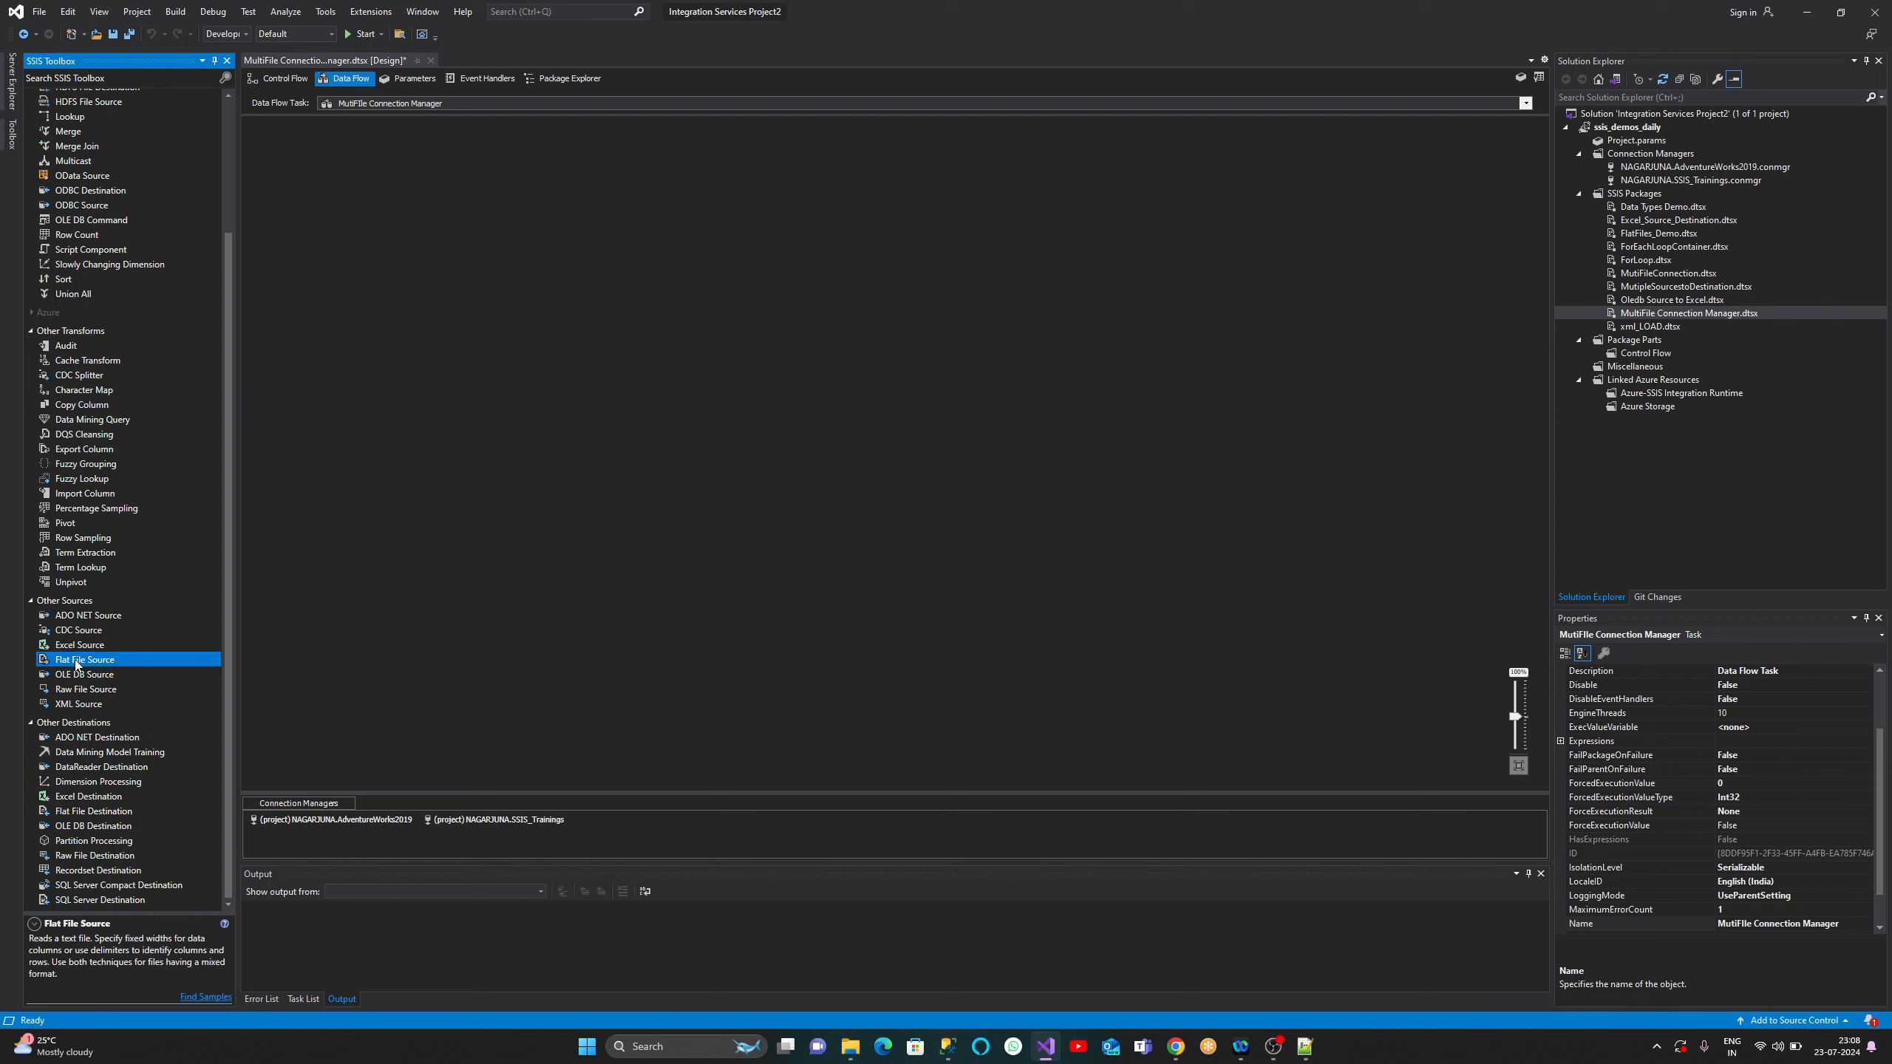
{"action": "left_click_drag", "start_coordinate": [78, 662], "coordinate": [549, 333]}
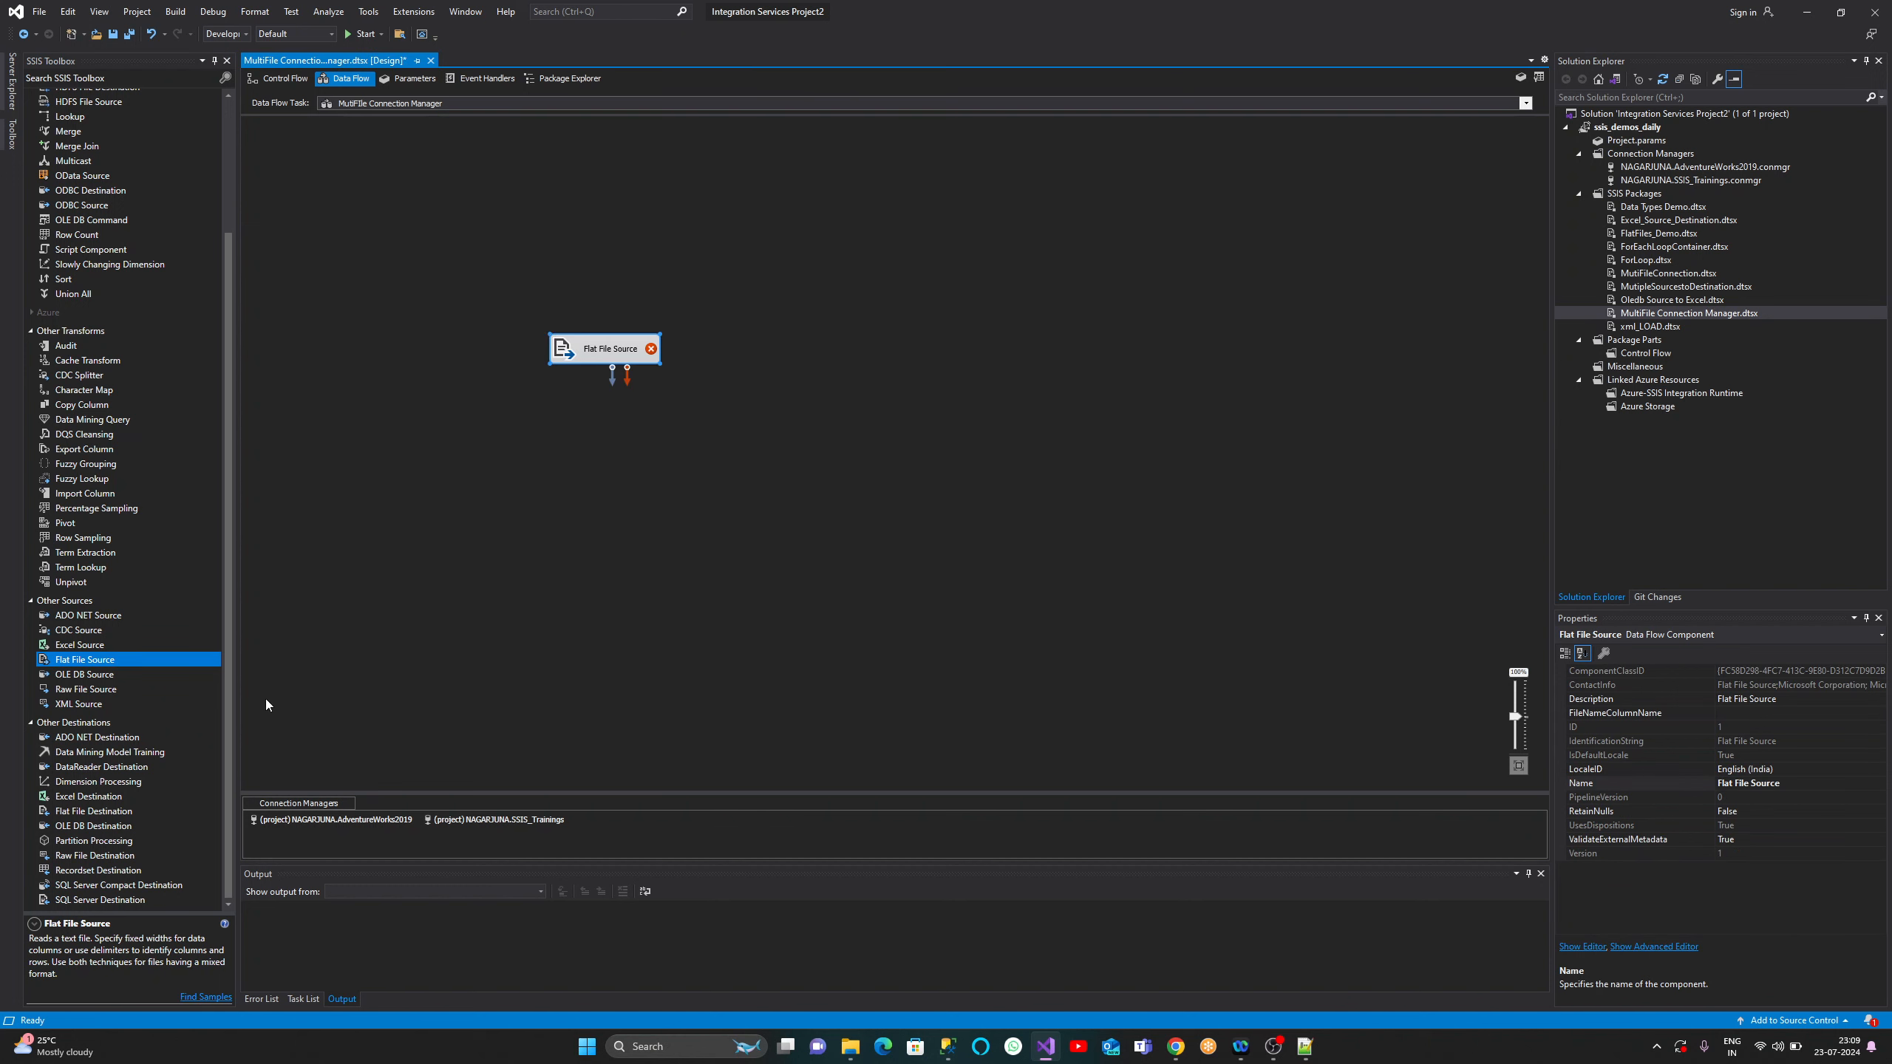
- Add an OLE DB Destination mid-canvas and delete the extra copy at top-left
{"action": "left_click_drag", "start_coordinate": [230, 726], "coordinate": [232, 801]}
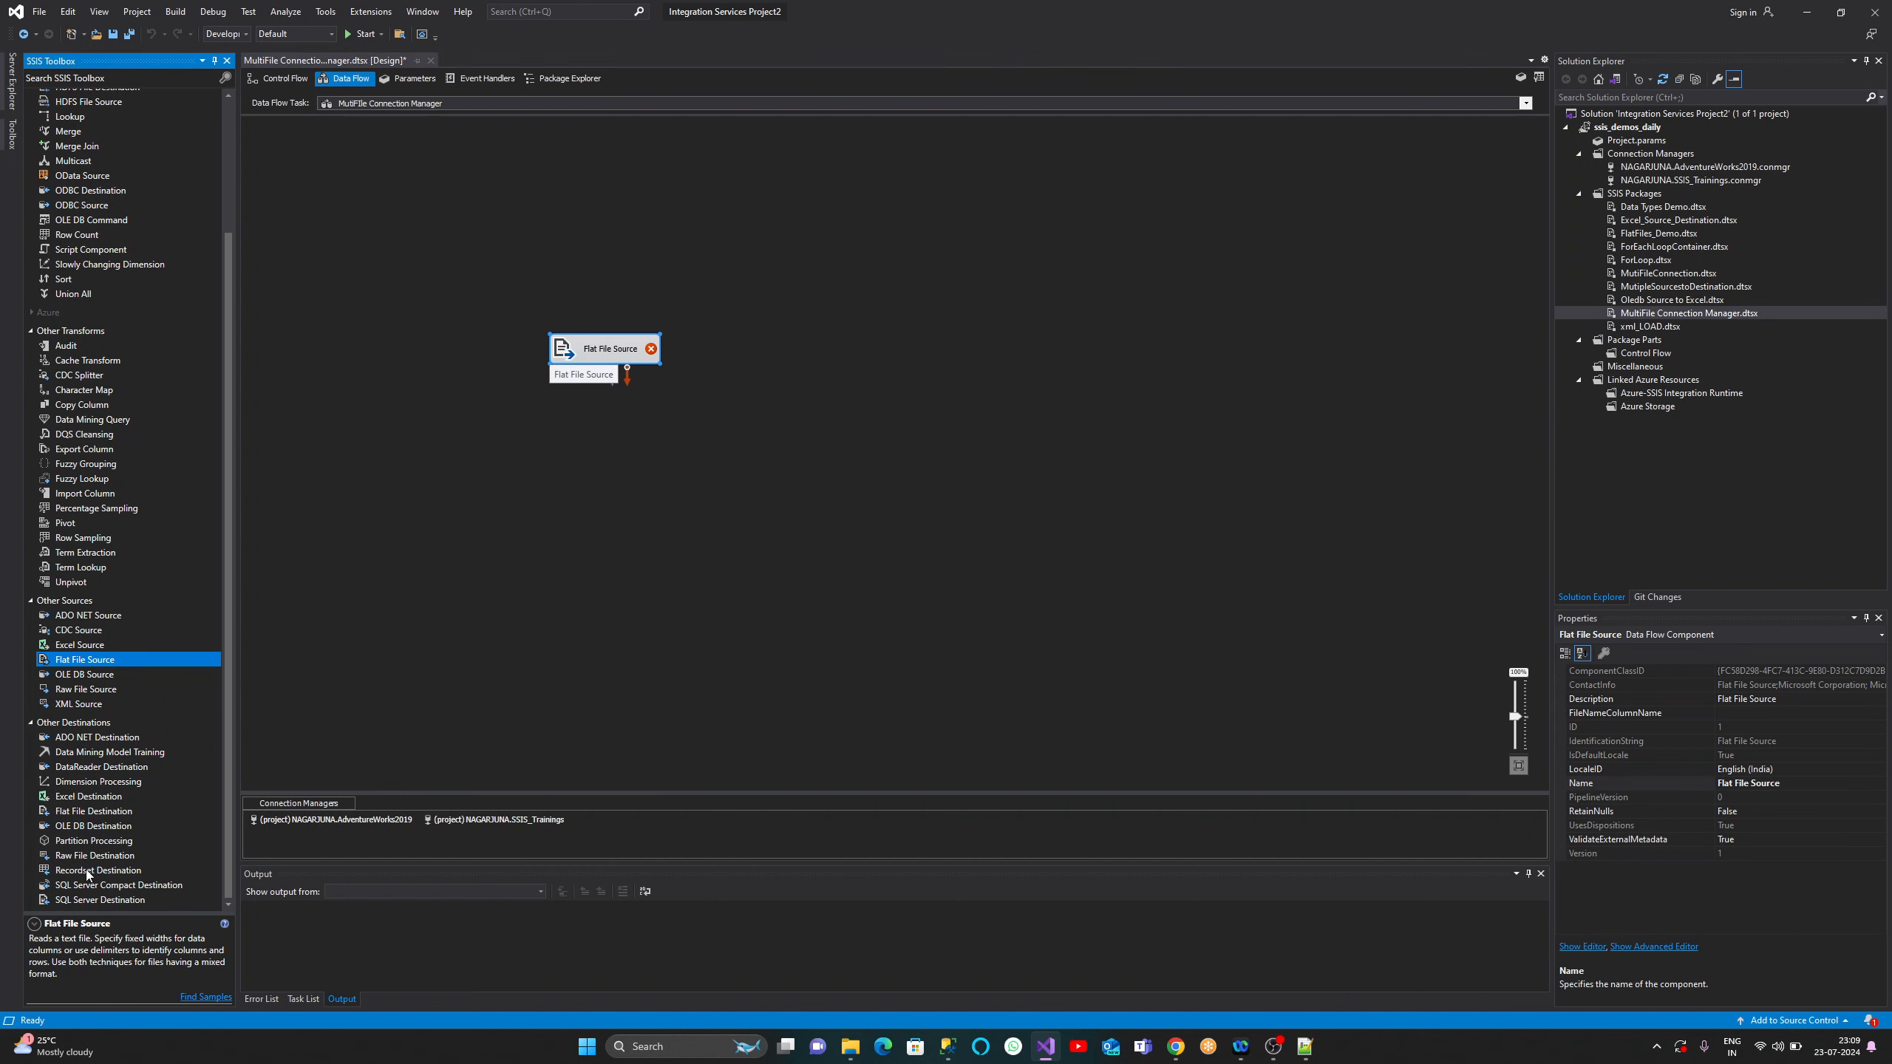
{"action": "double_click", "coordinate": [90, 825]}
{"action": "left_click_drag", "start_coordinate": [89, 826], "coordinate": [672, 447]}
{"action": "left_click", "coordinate": [319, 145]}
{"action": "right_click", "coordinate": [319, 145]}
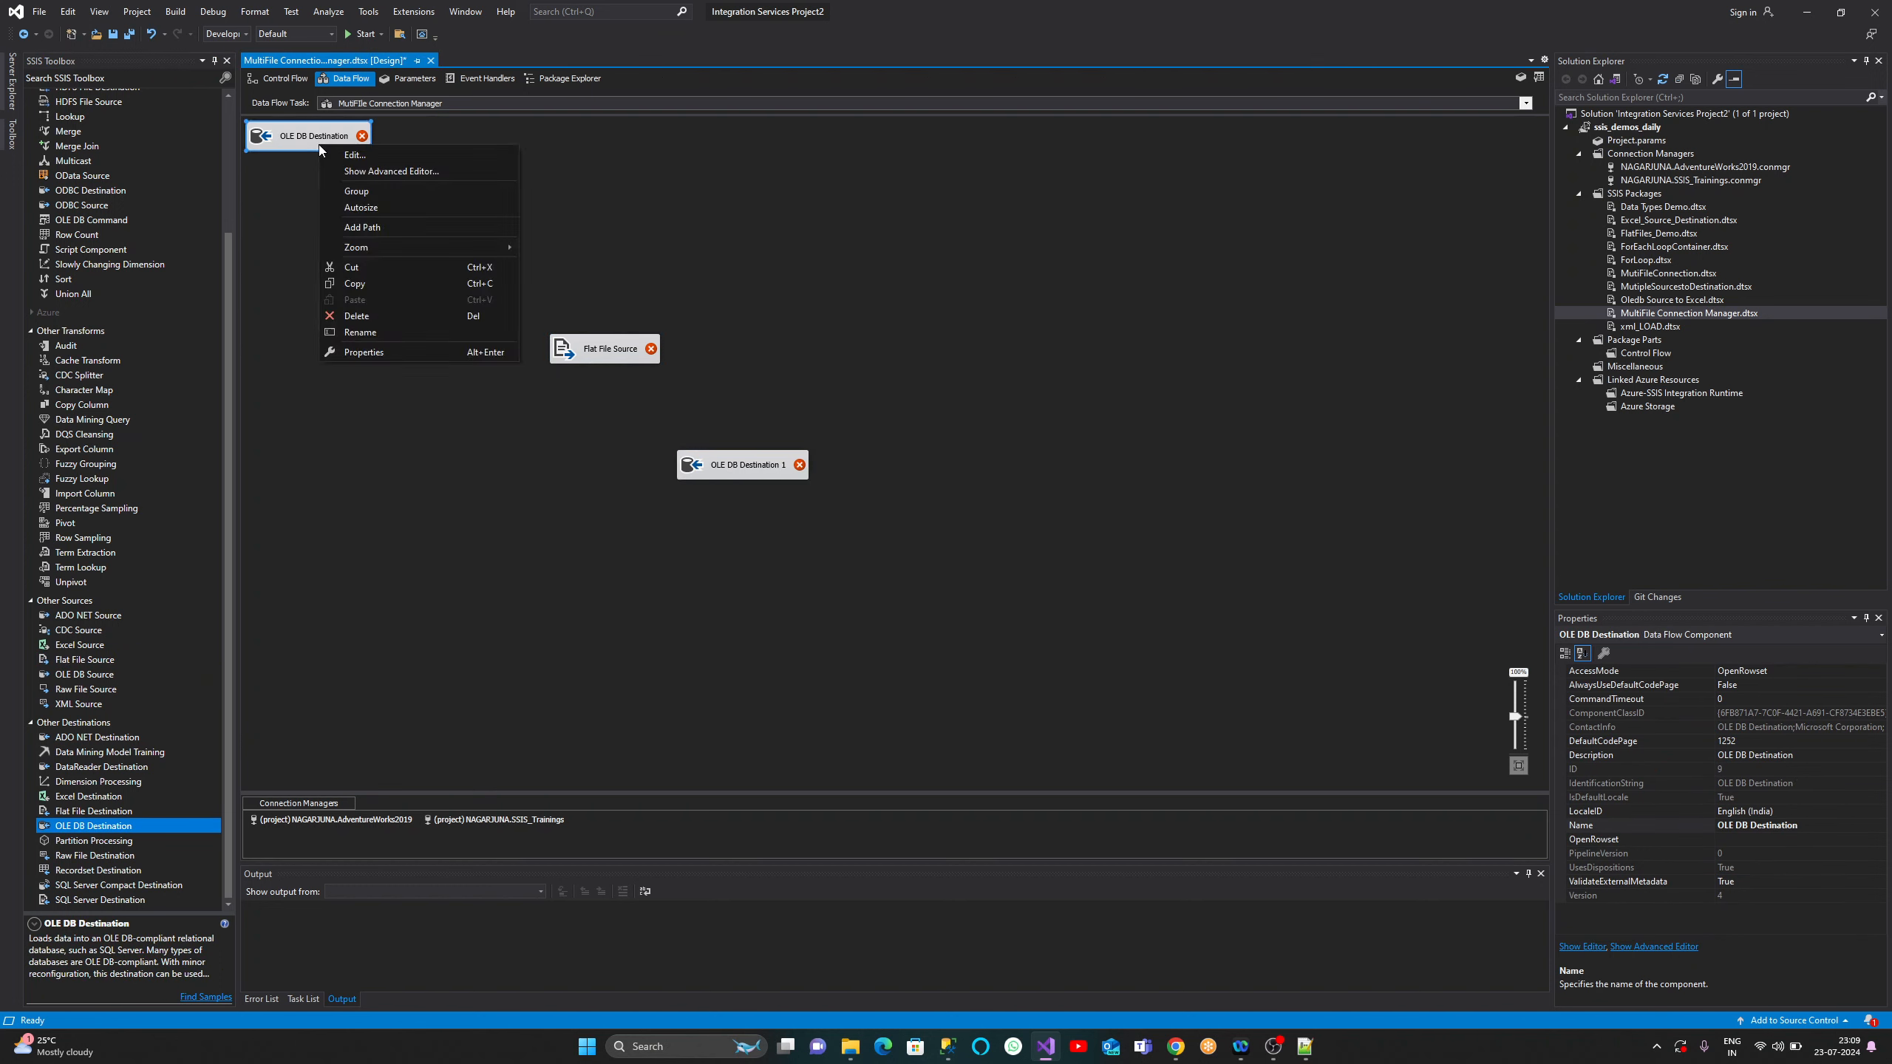
{"action": "left_click", "coordinate": [365, 316]}
- Arrange OLE DB Destination 1 below the Flat File Source and enlarge the connection managers area
{"action": "left_click_drag", "start_coordinate": [733, 466], "coordinate": [643, 422]}
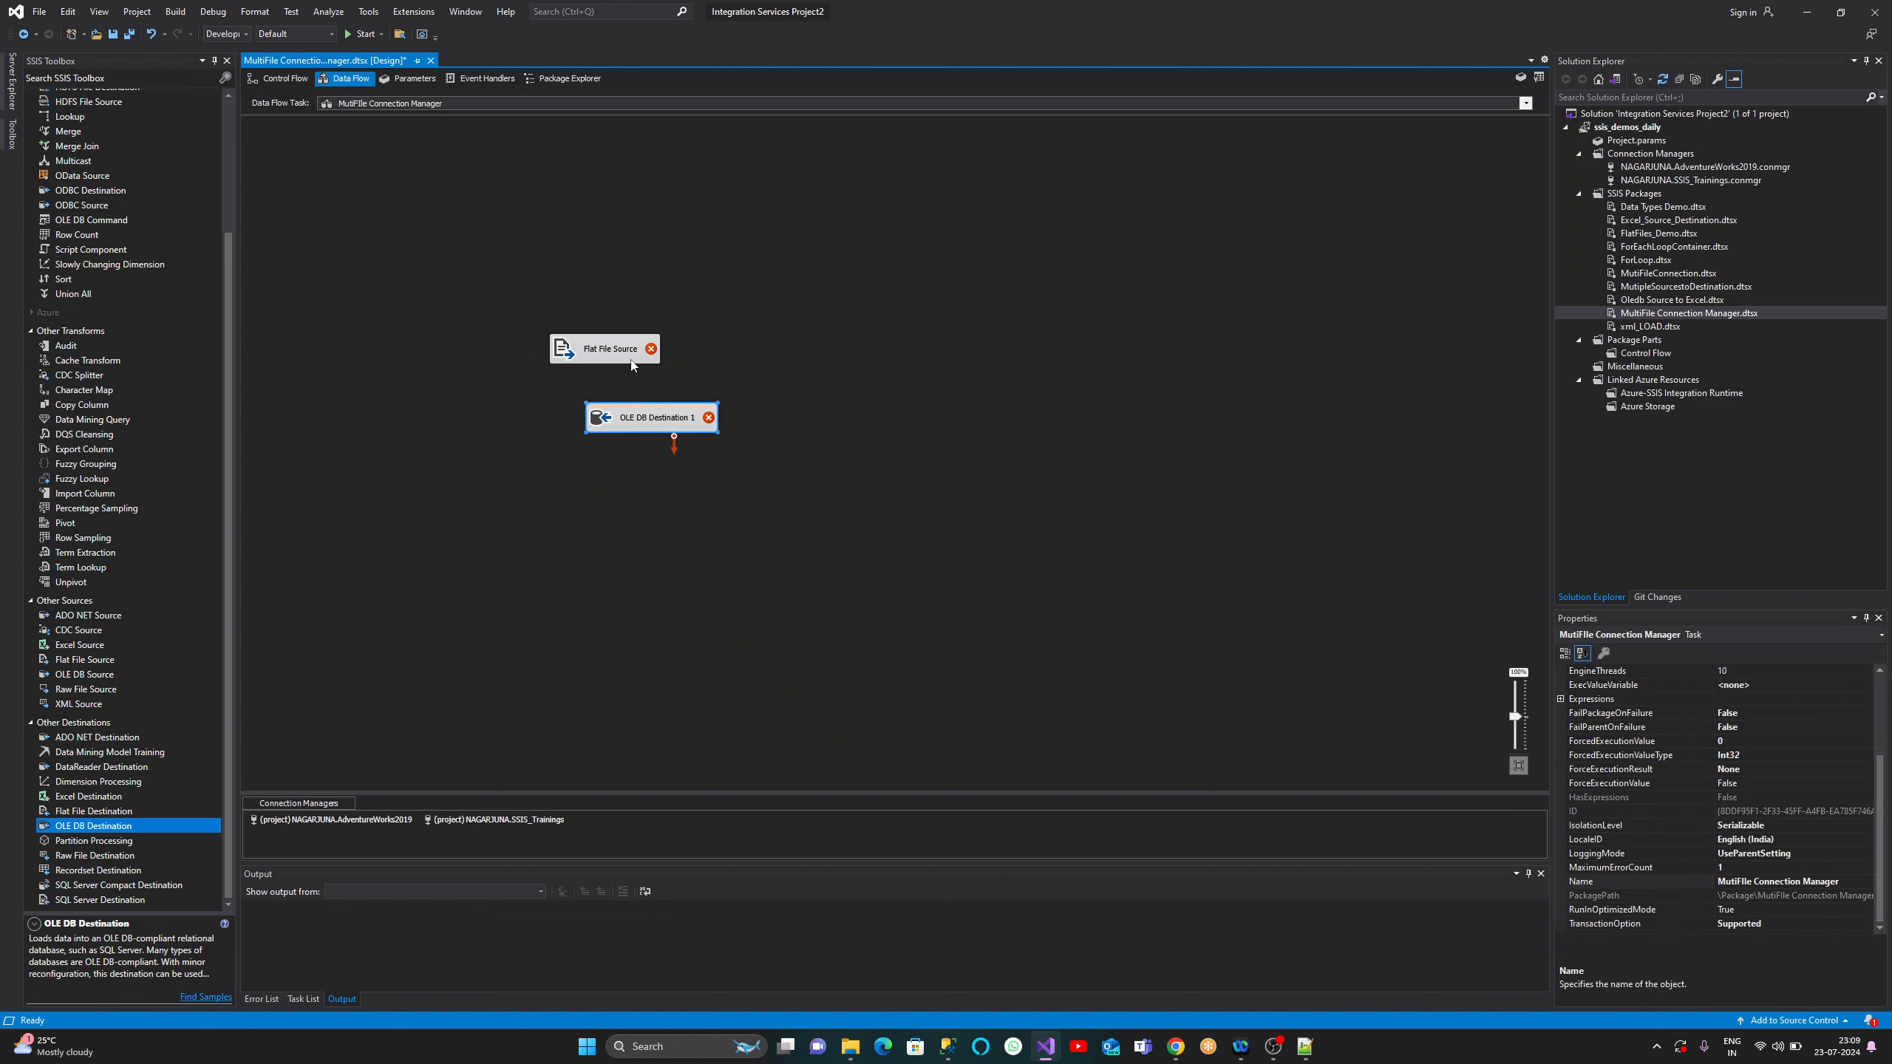
{"action": "left_click_drag", "start_coordinate": [596, 357], "coordinate": [659, 322]}
{"action": "left_click_drag", "start_coordinate": [653, 409], "coordinate": [695, 377]}
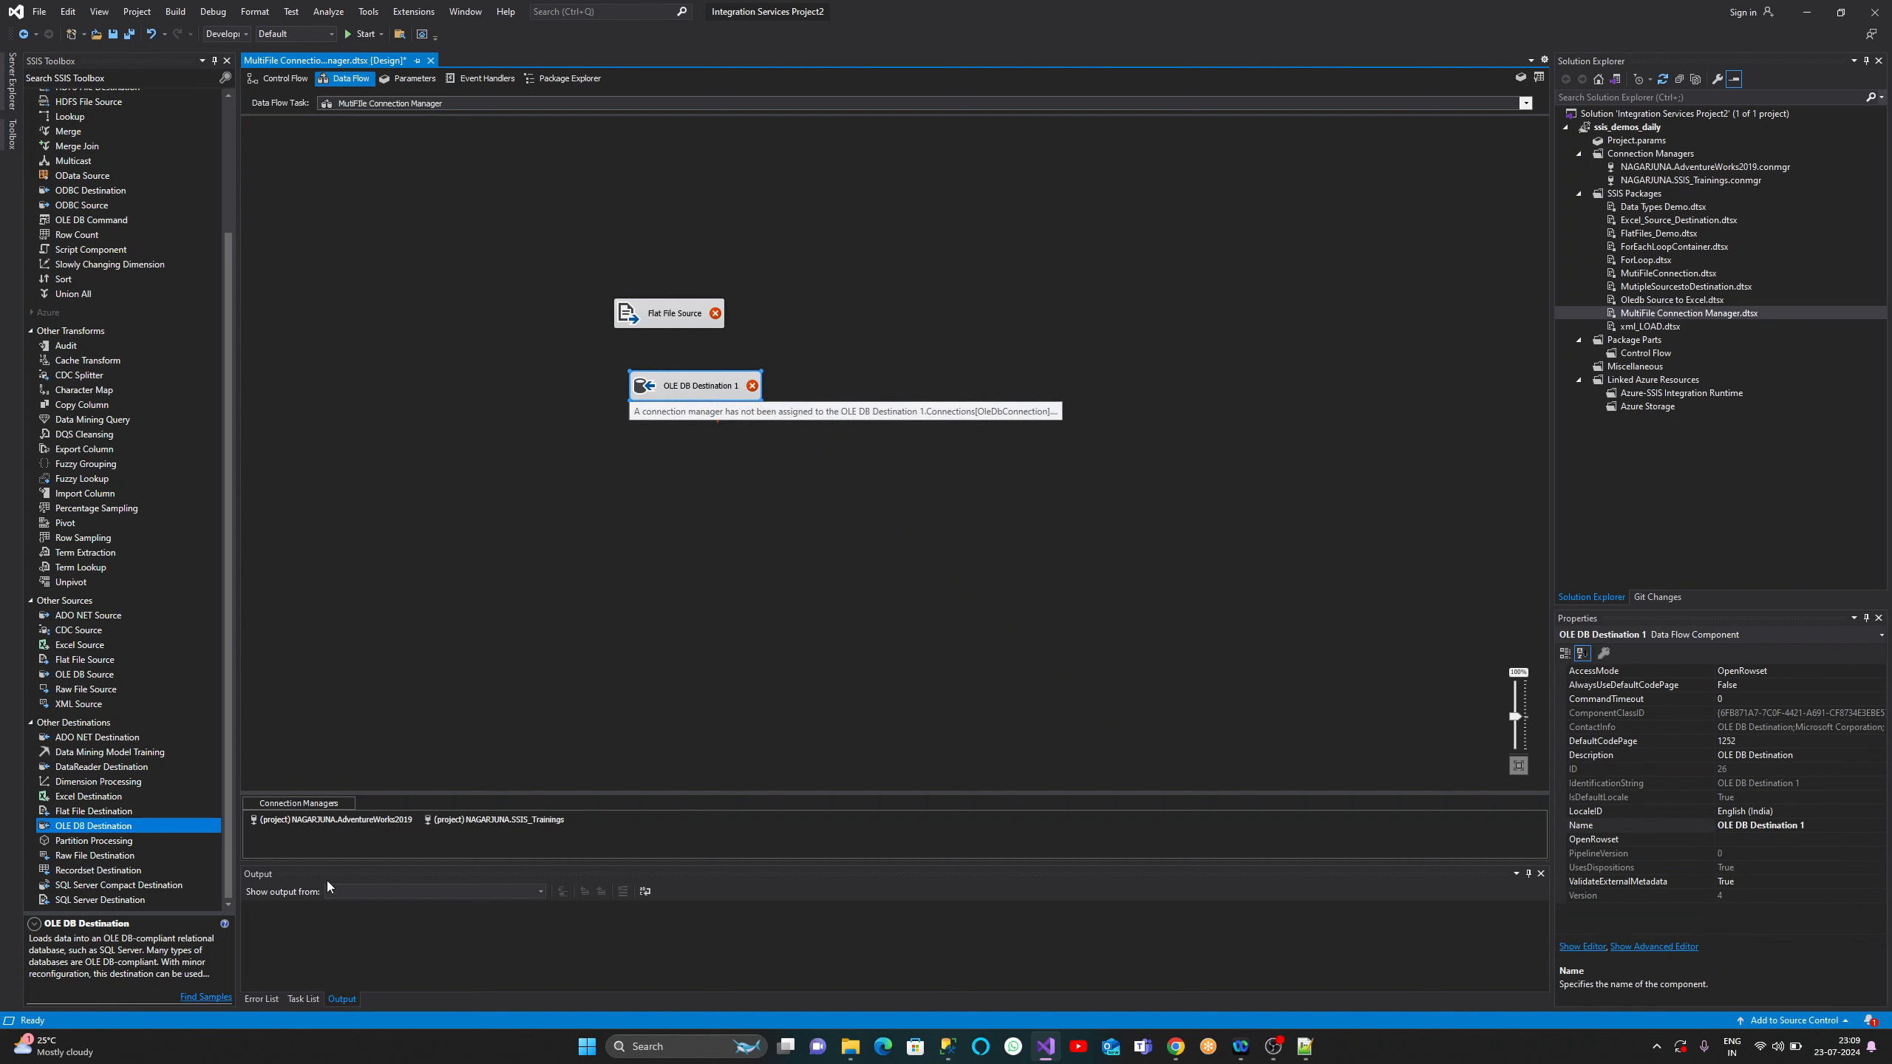
{"action": "left_click_drag", "start_coordinate": [535, 793], "coordinate": [466, 726]}
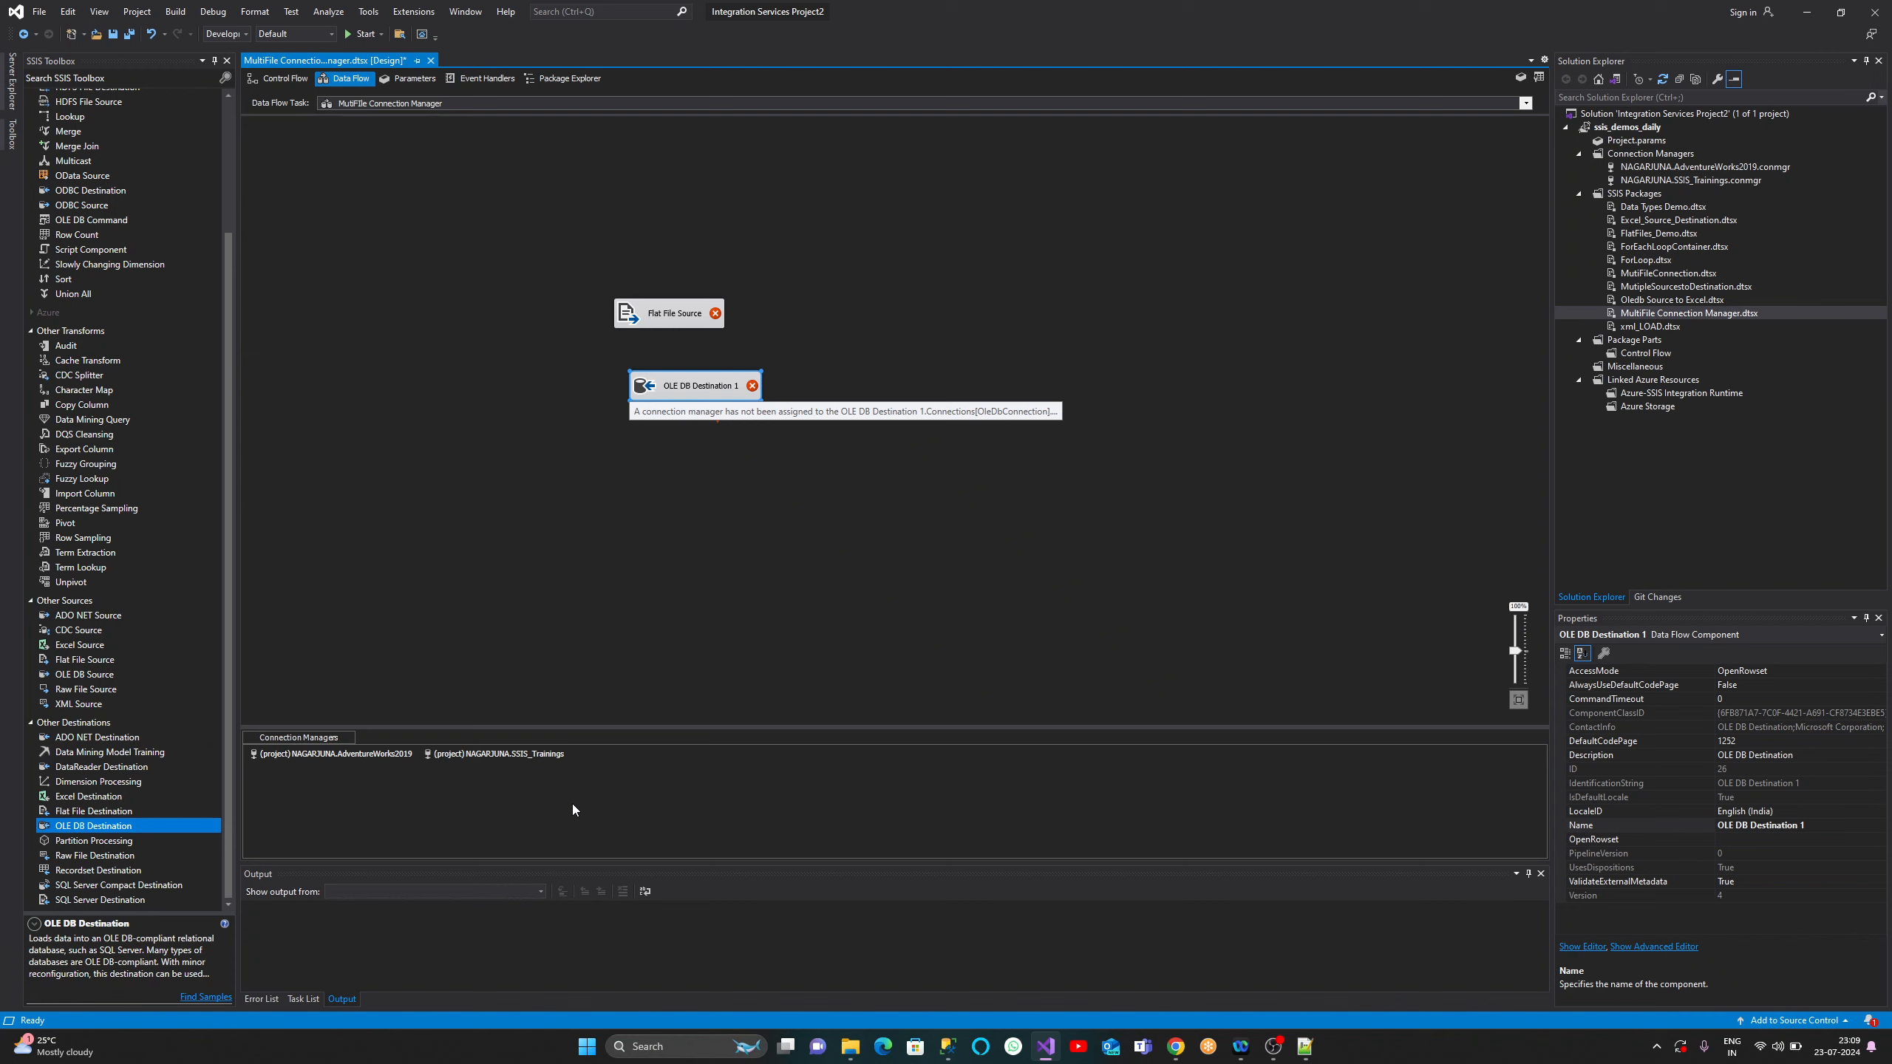
{"action": "right_click", "coordinate": [685, 780]}
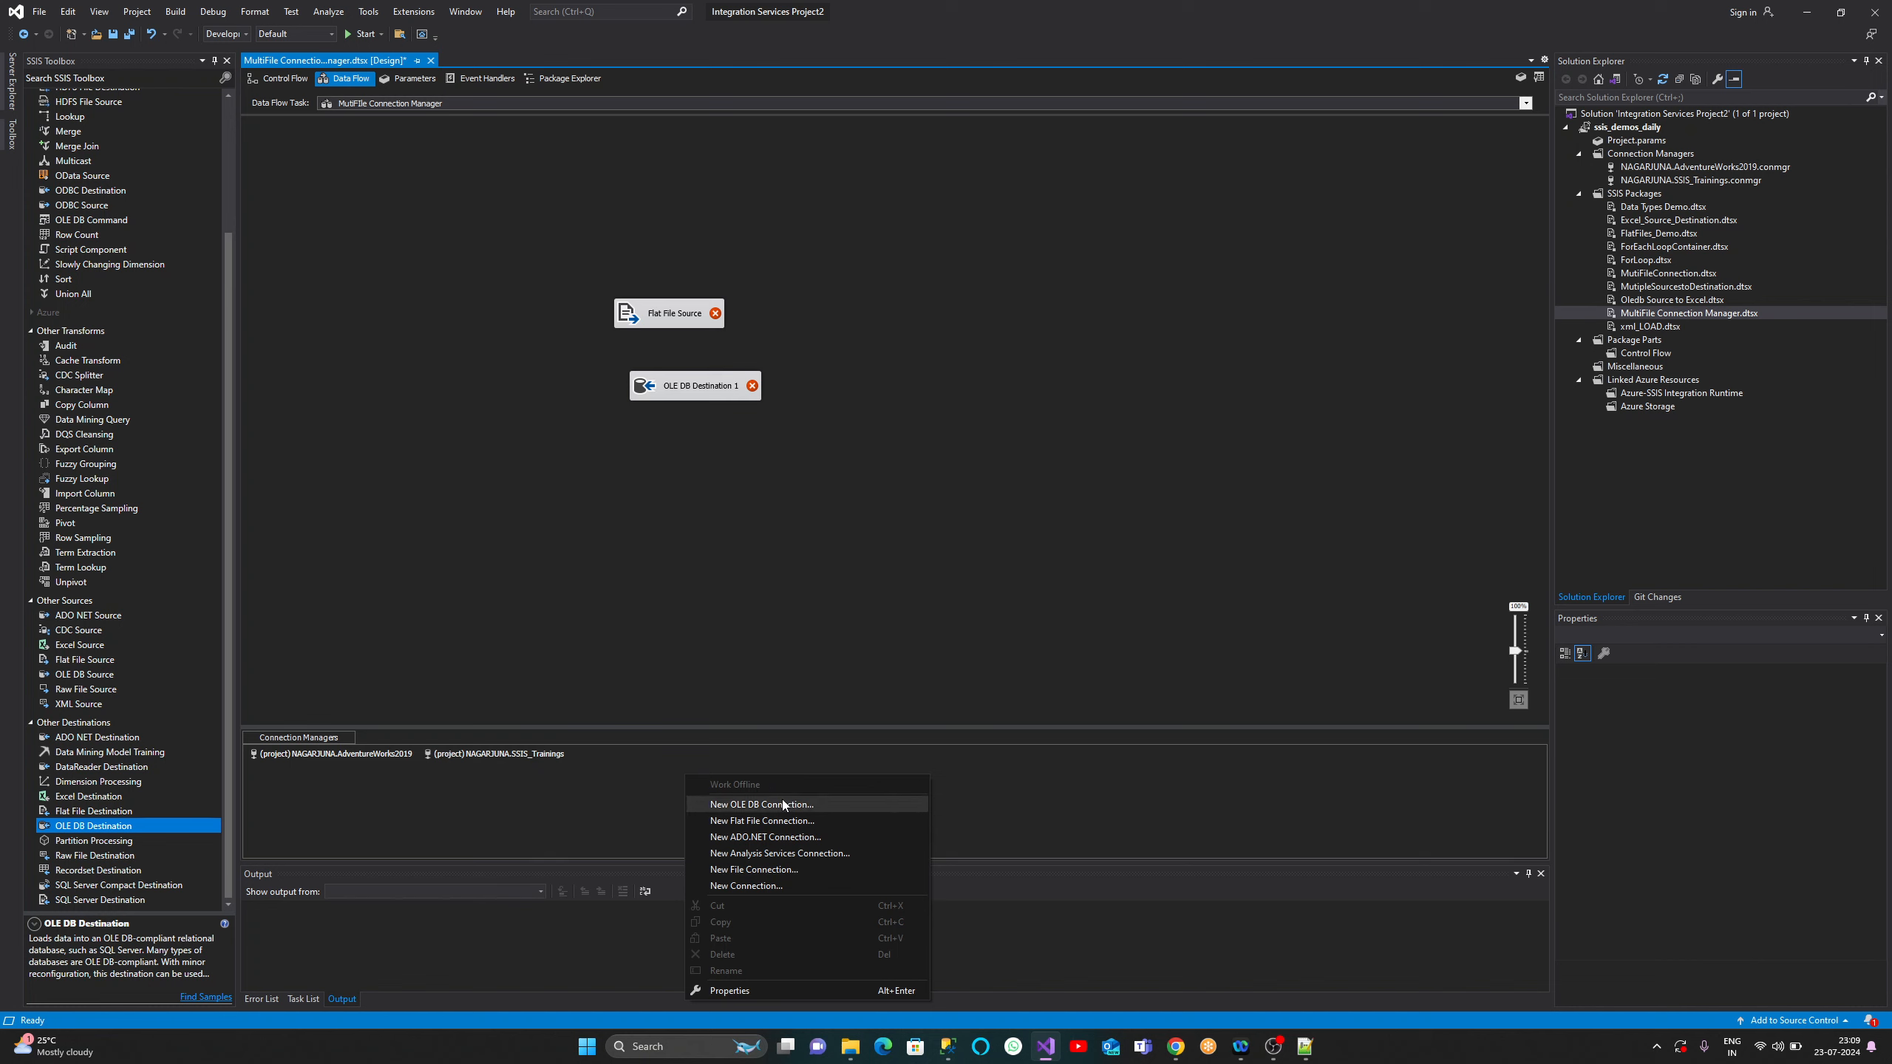
{"action": "left_click", "coordinate": [603, 787]}
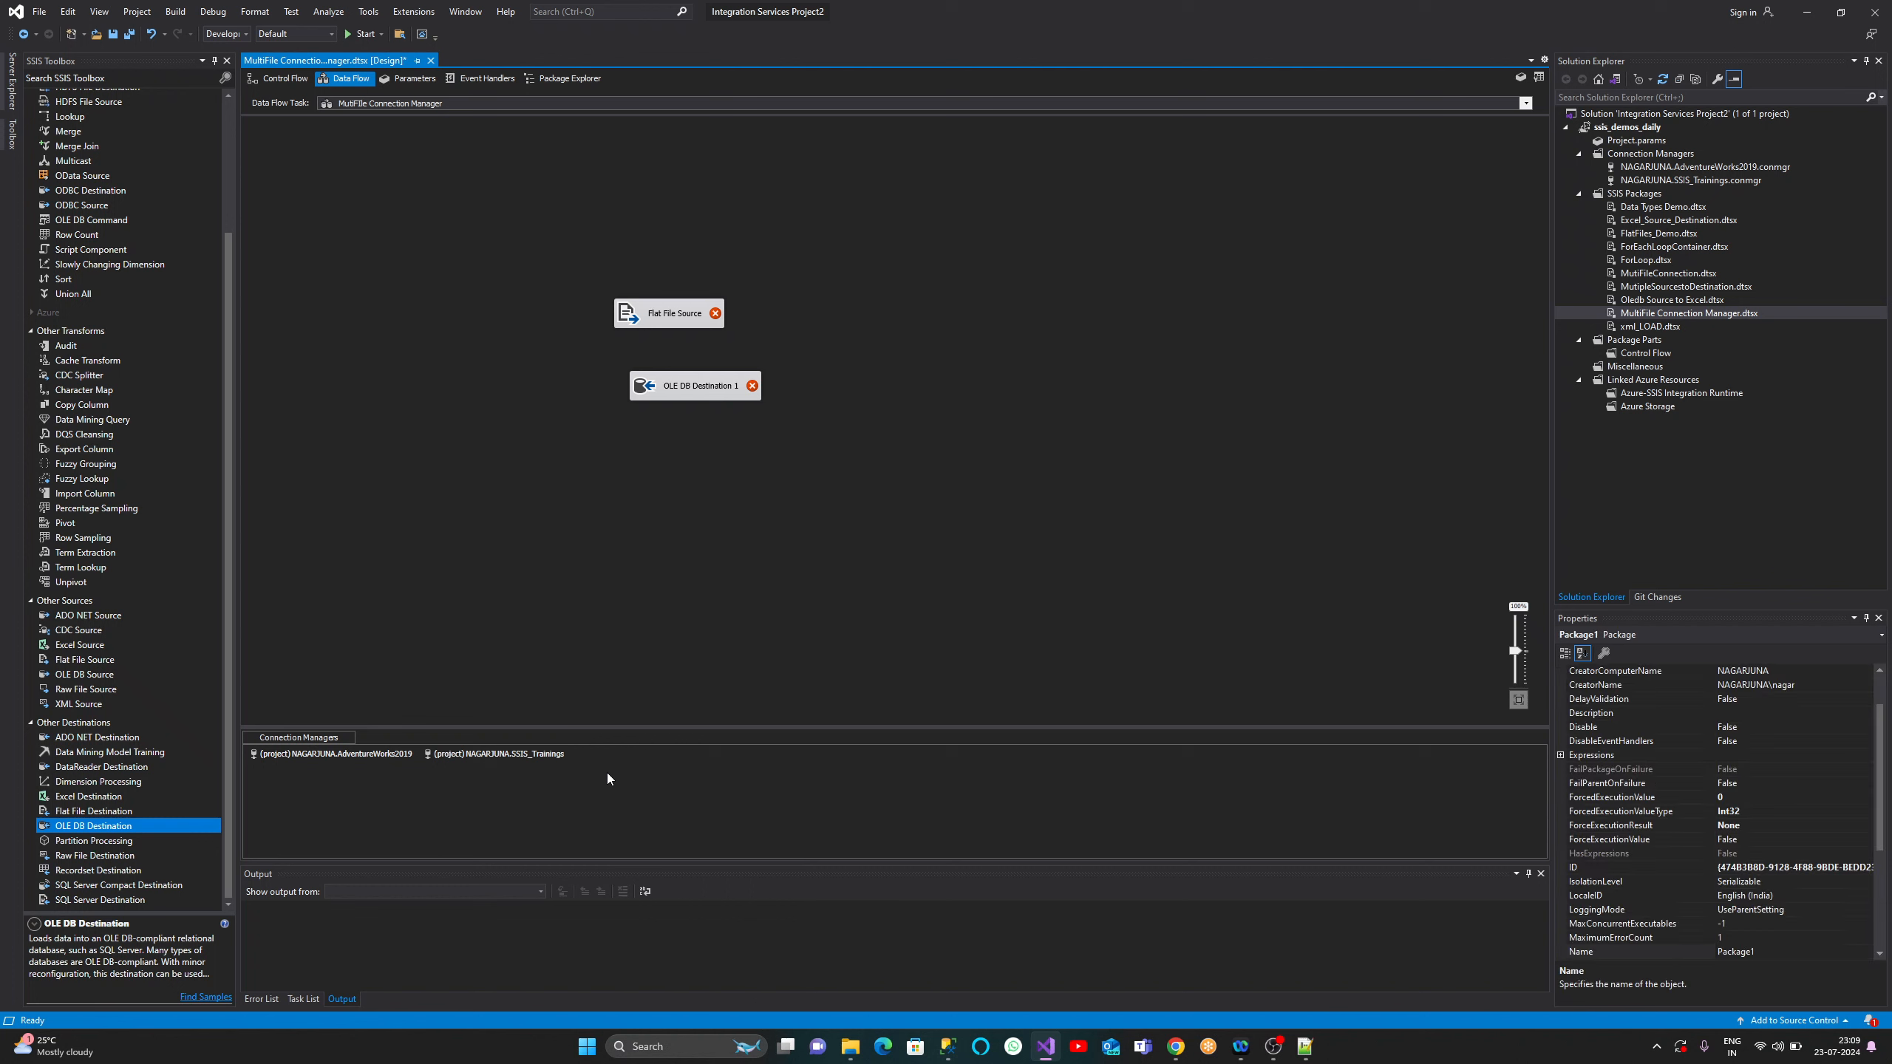
{"action": "right_click", "coordinate": [606, 772]}
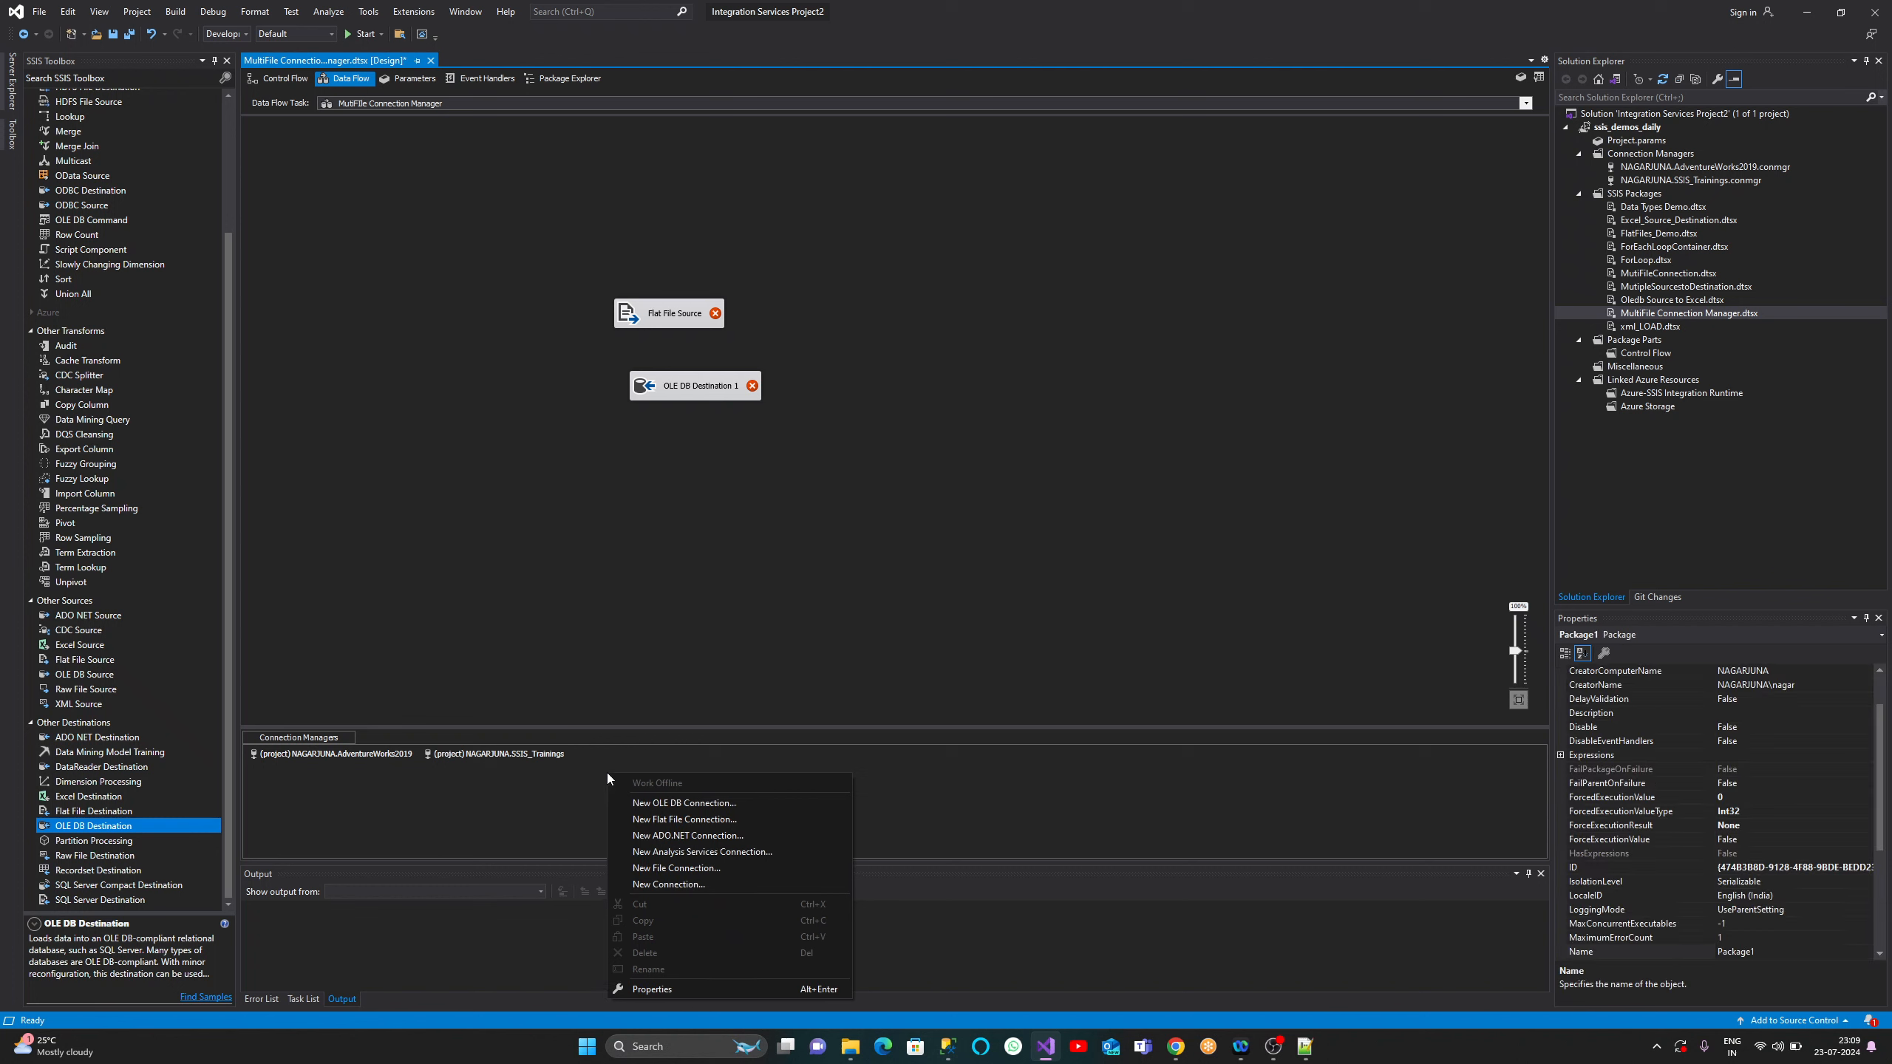
{"action": "left_click", "coordinate": [703, 868]}
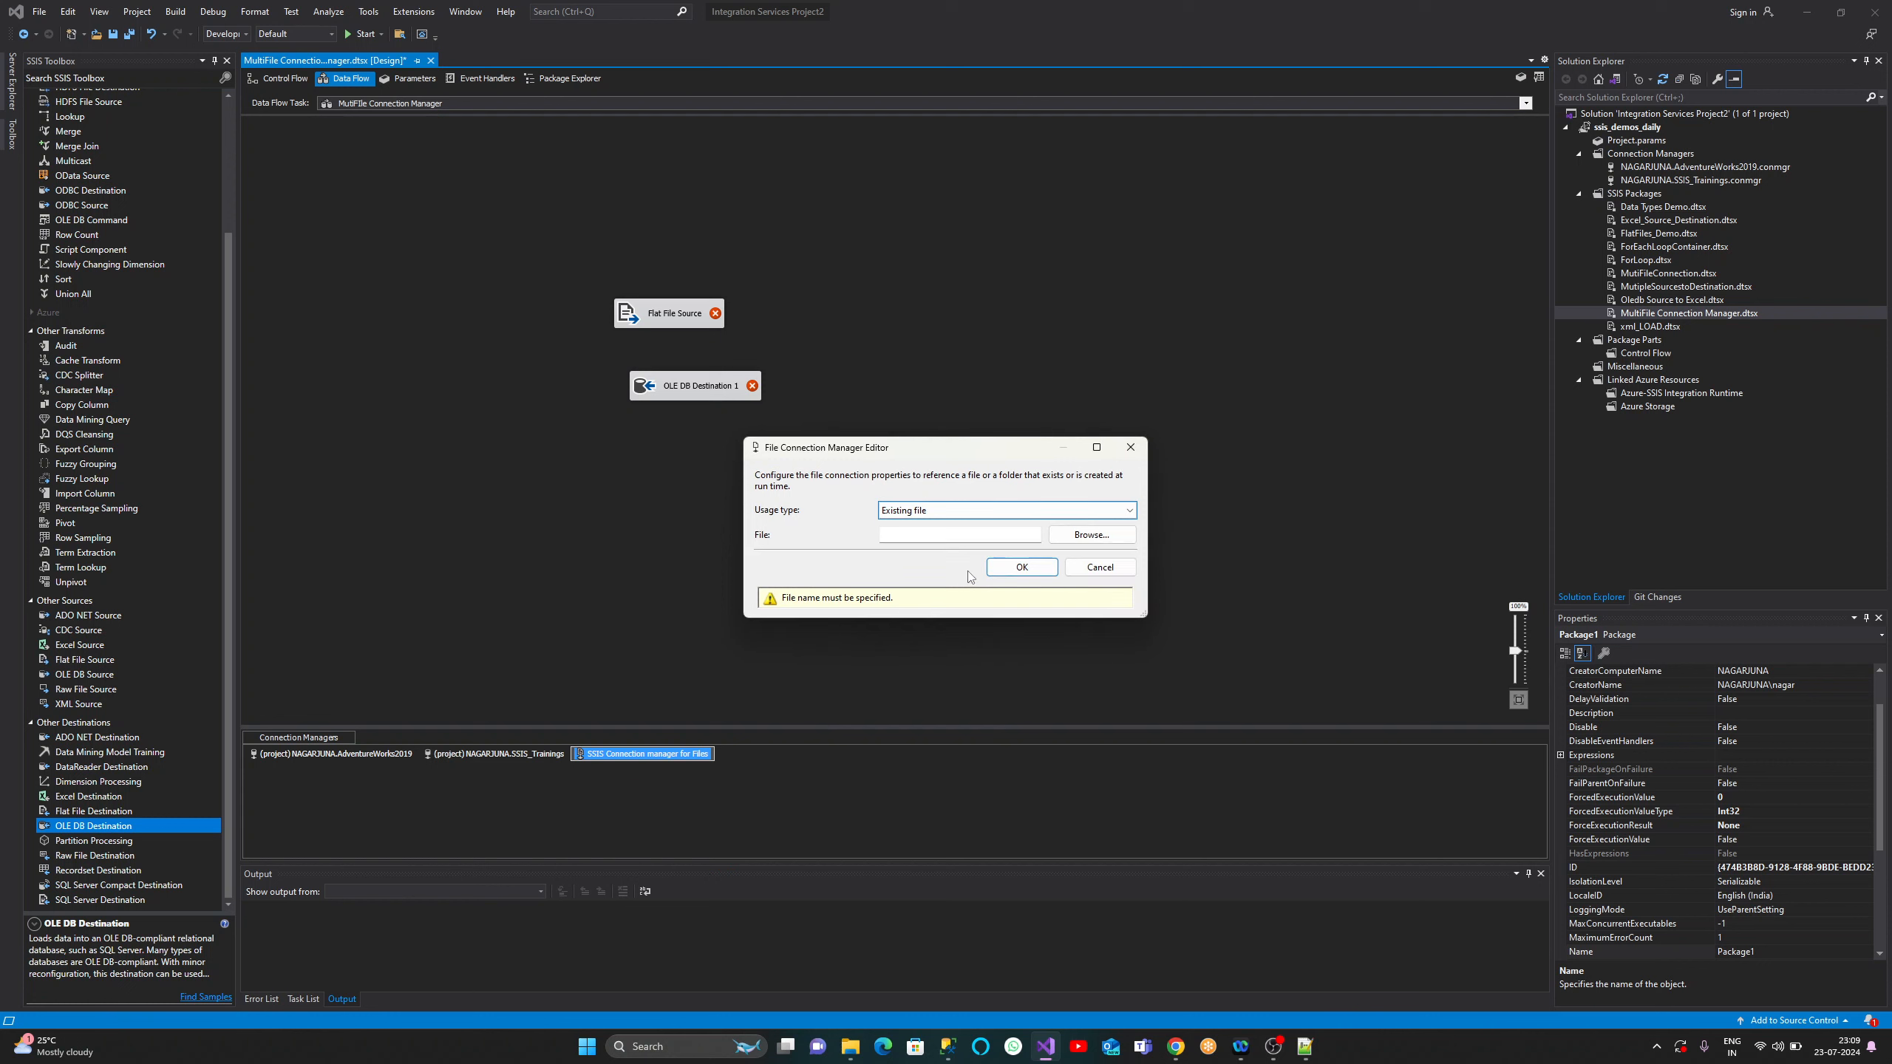
{"action": "left_click", "coordinate": [1104, 511]}
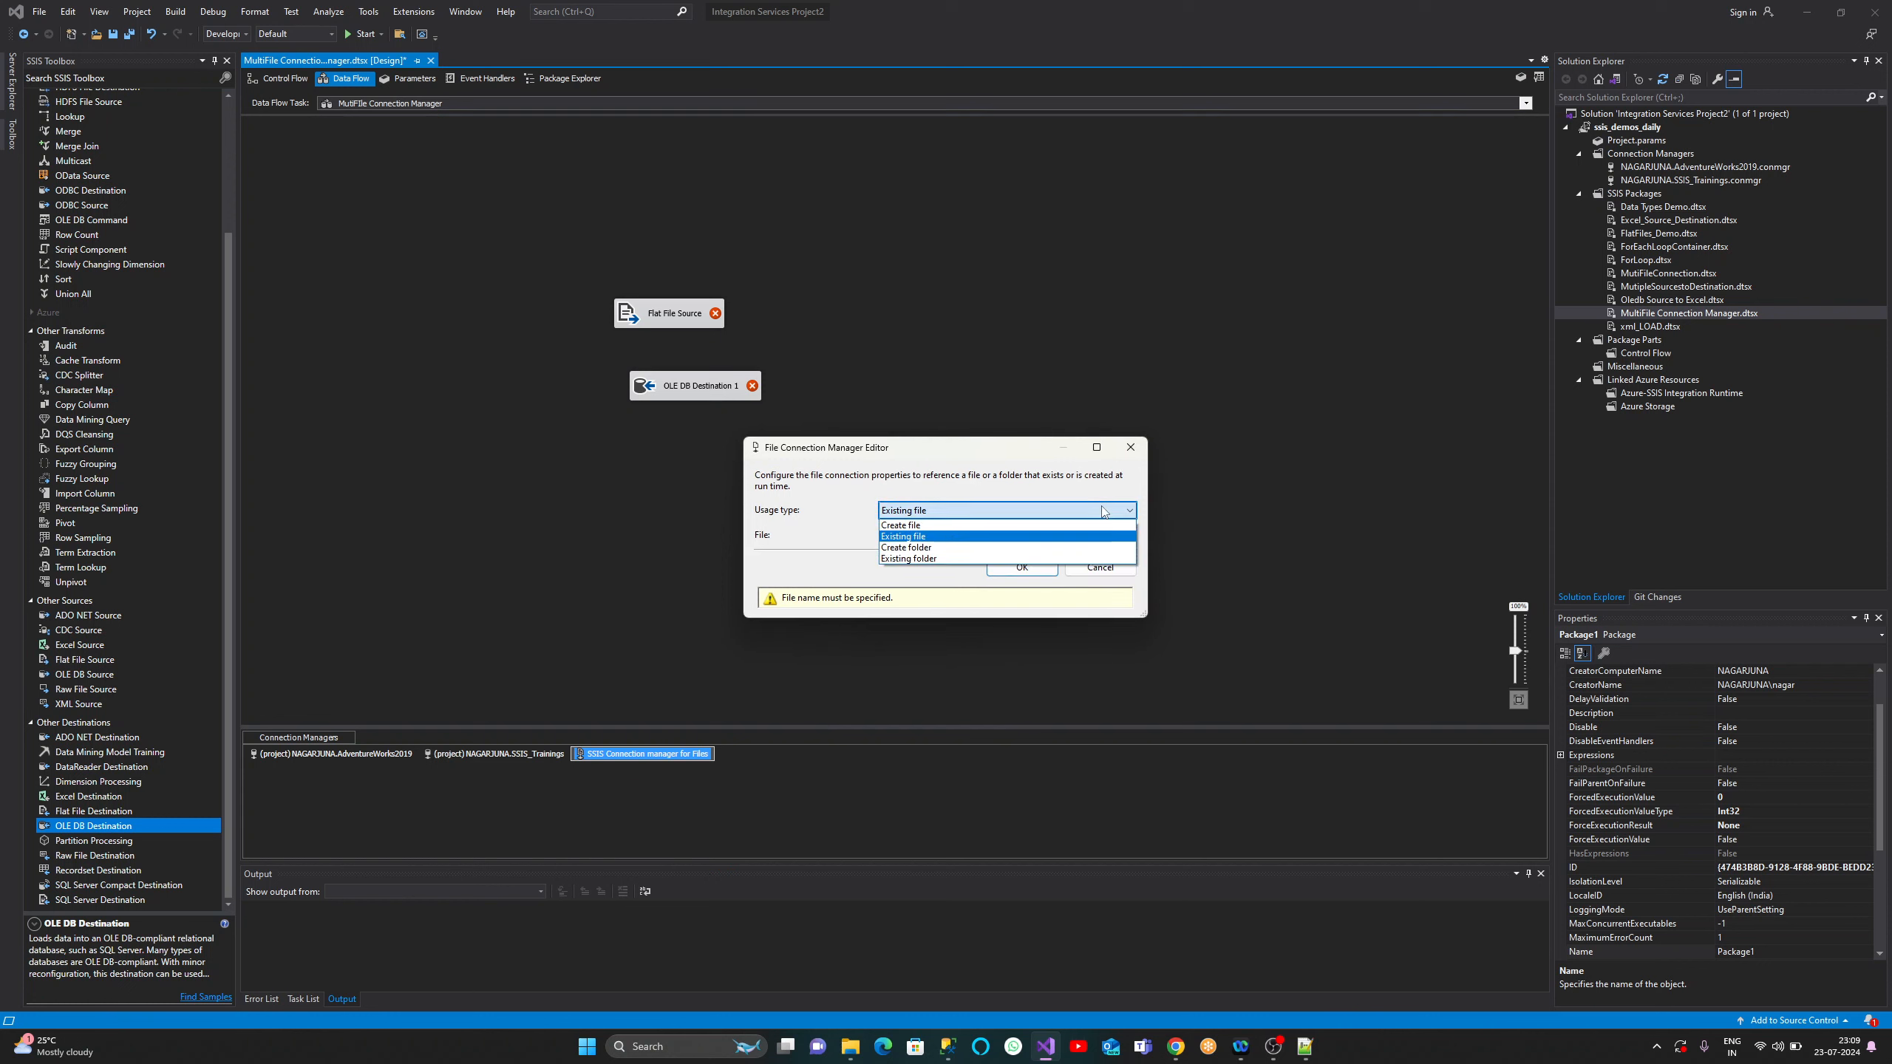
{"action": "left_click", "coordinate": [1104, 511]}
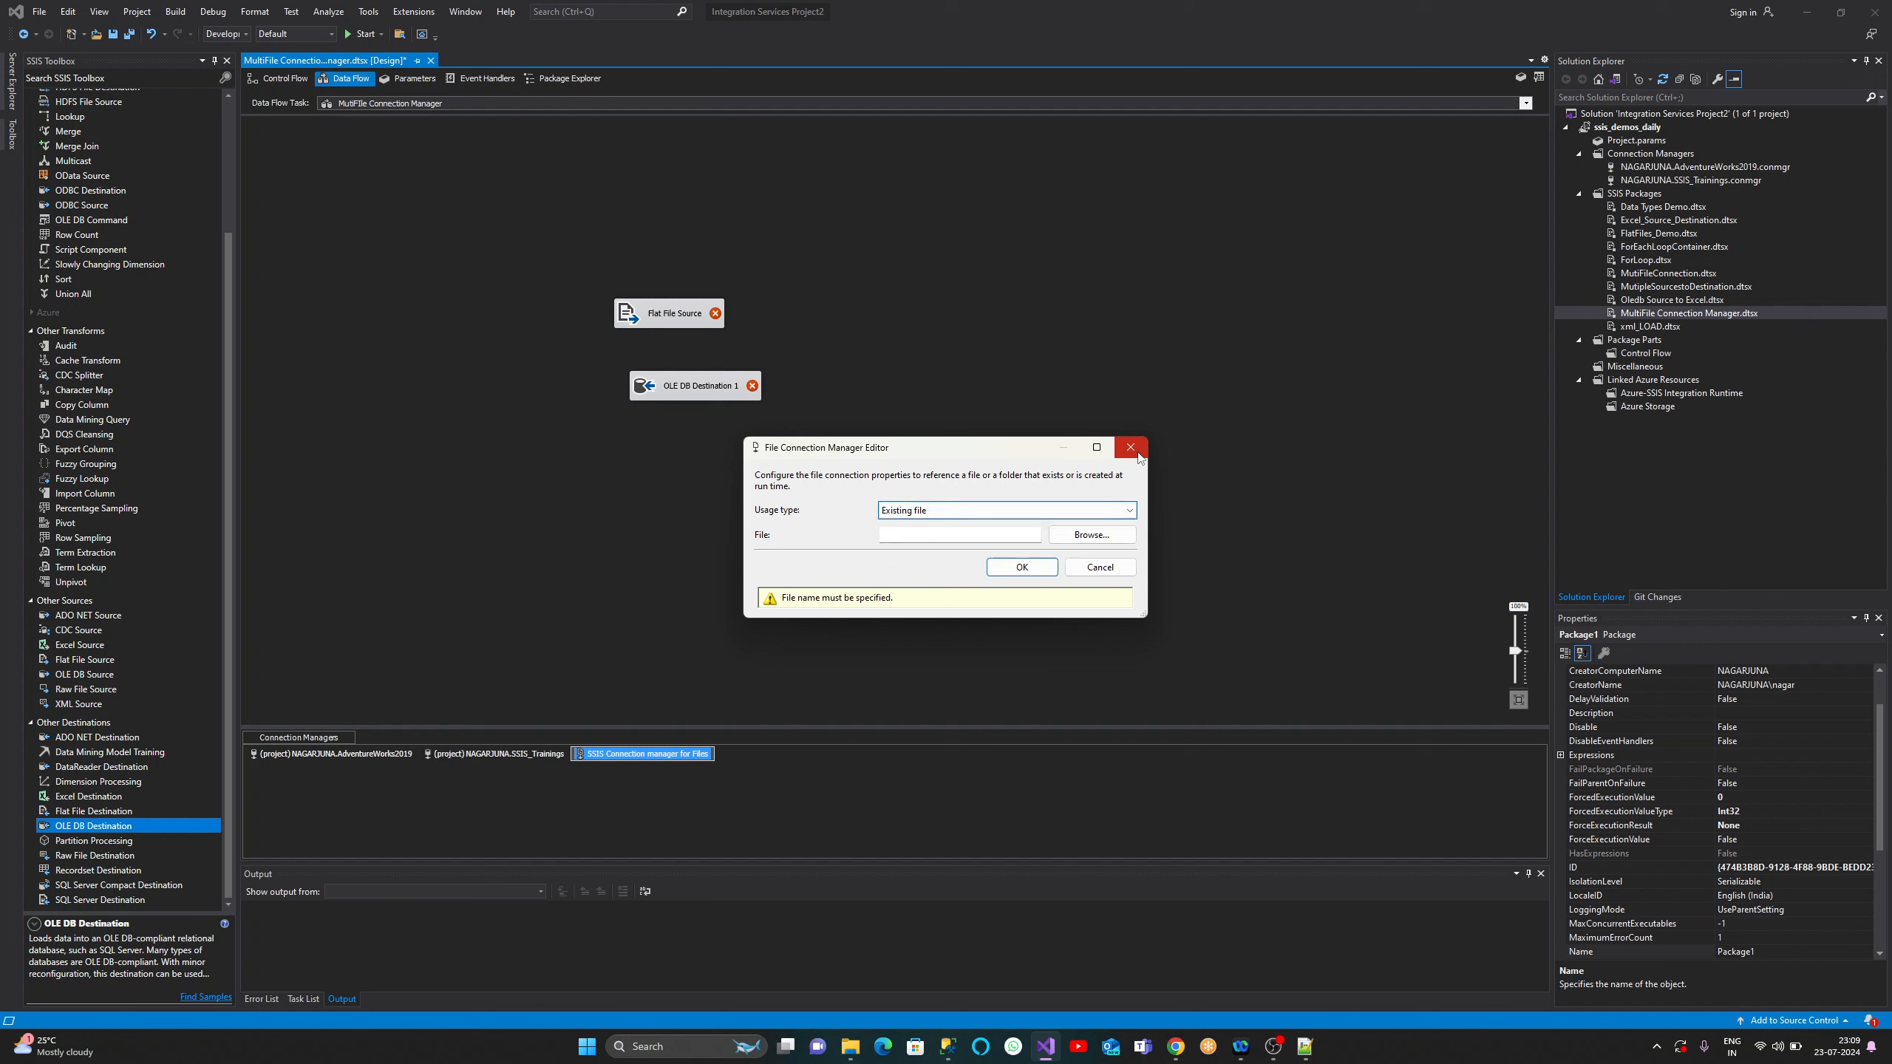
{"action": "left_click", "coordinate": [1108, 567]}
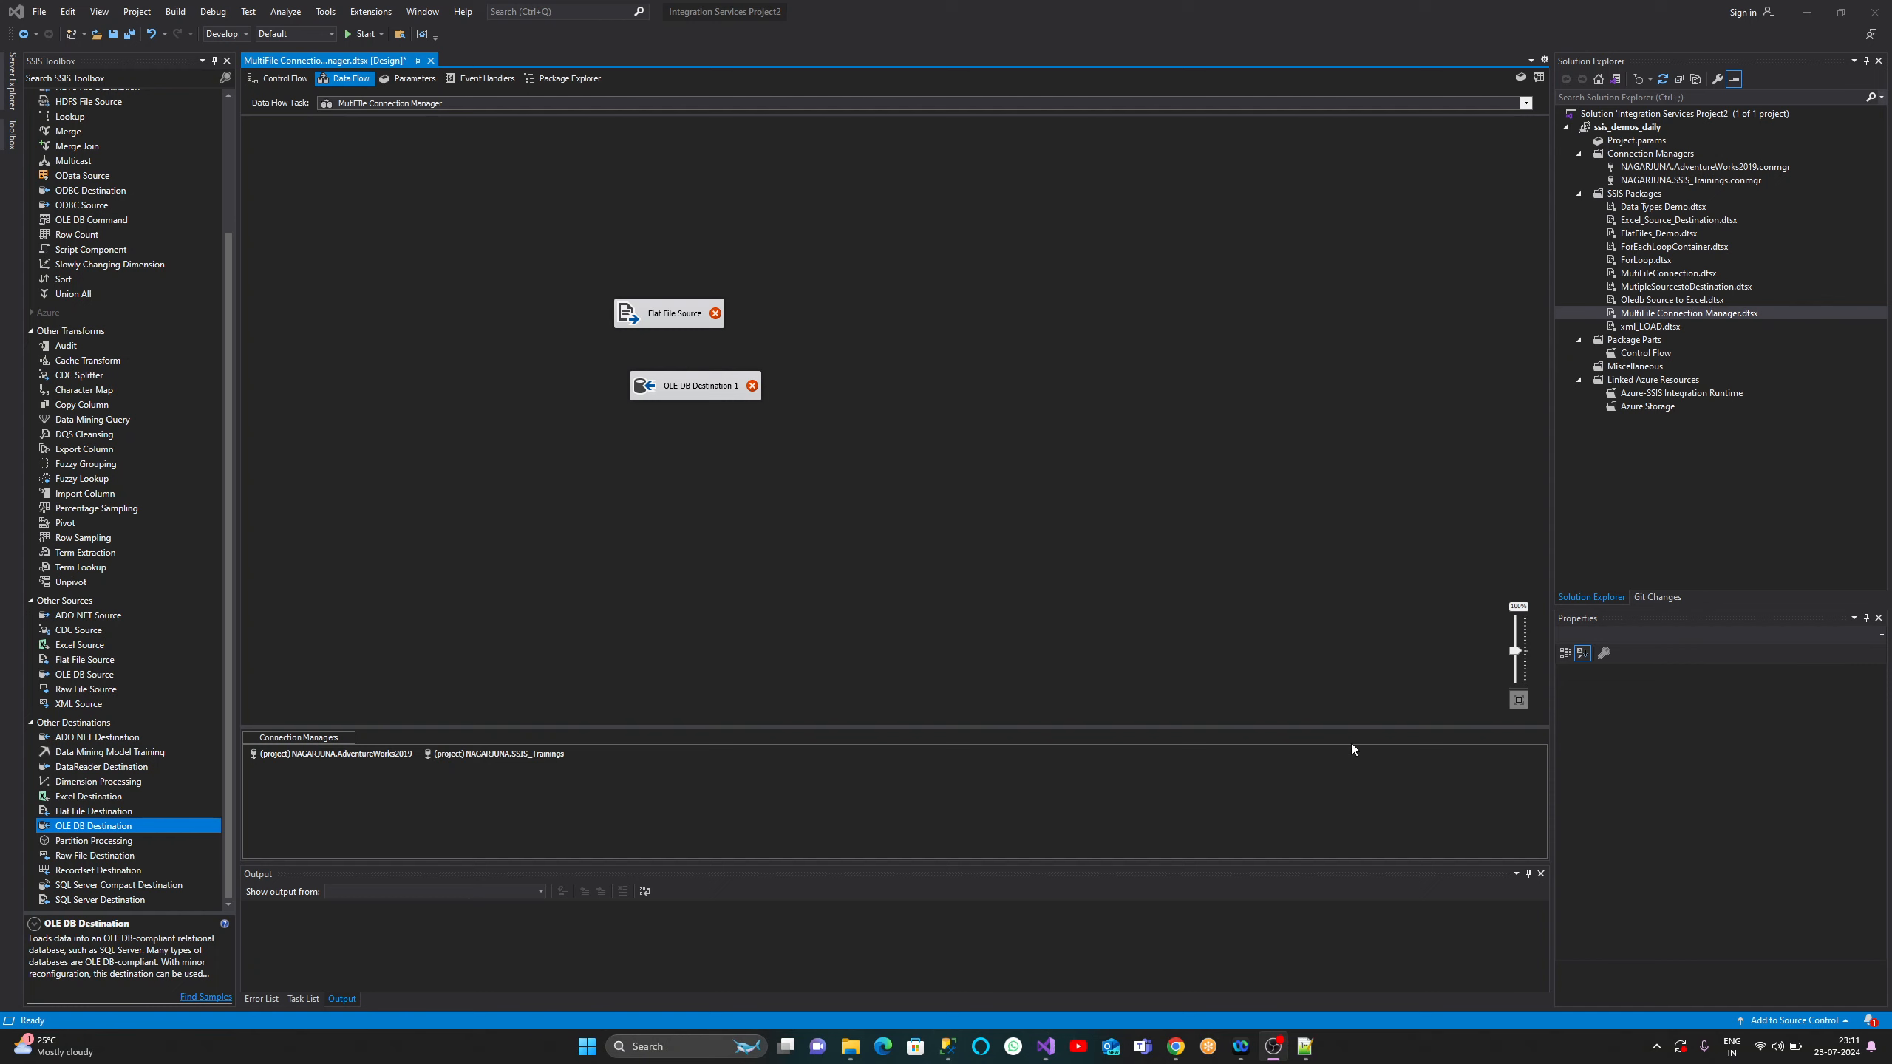
- Create a new connection of type MULTIFLATFILE from the Connection Managers area
{"action": "right_click", "coordinate": [659, 786]}
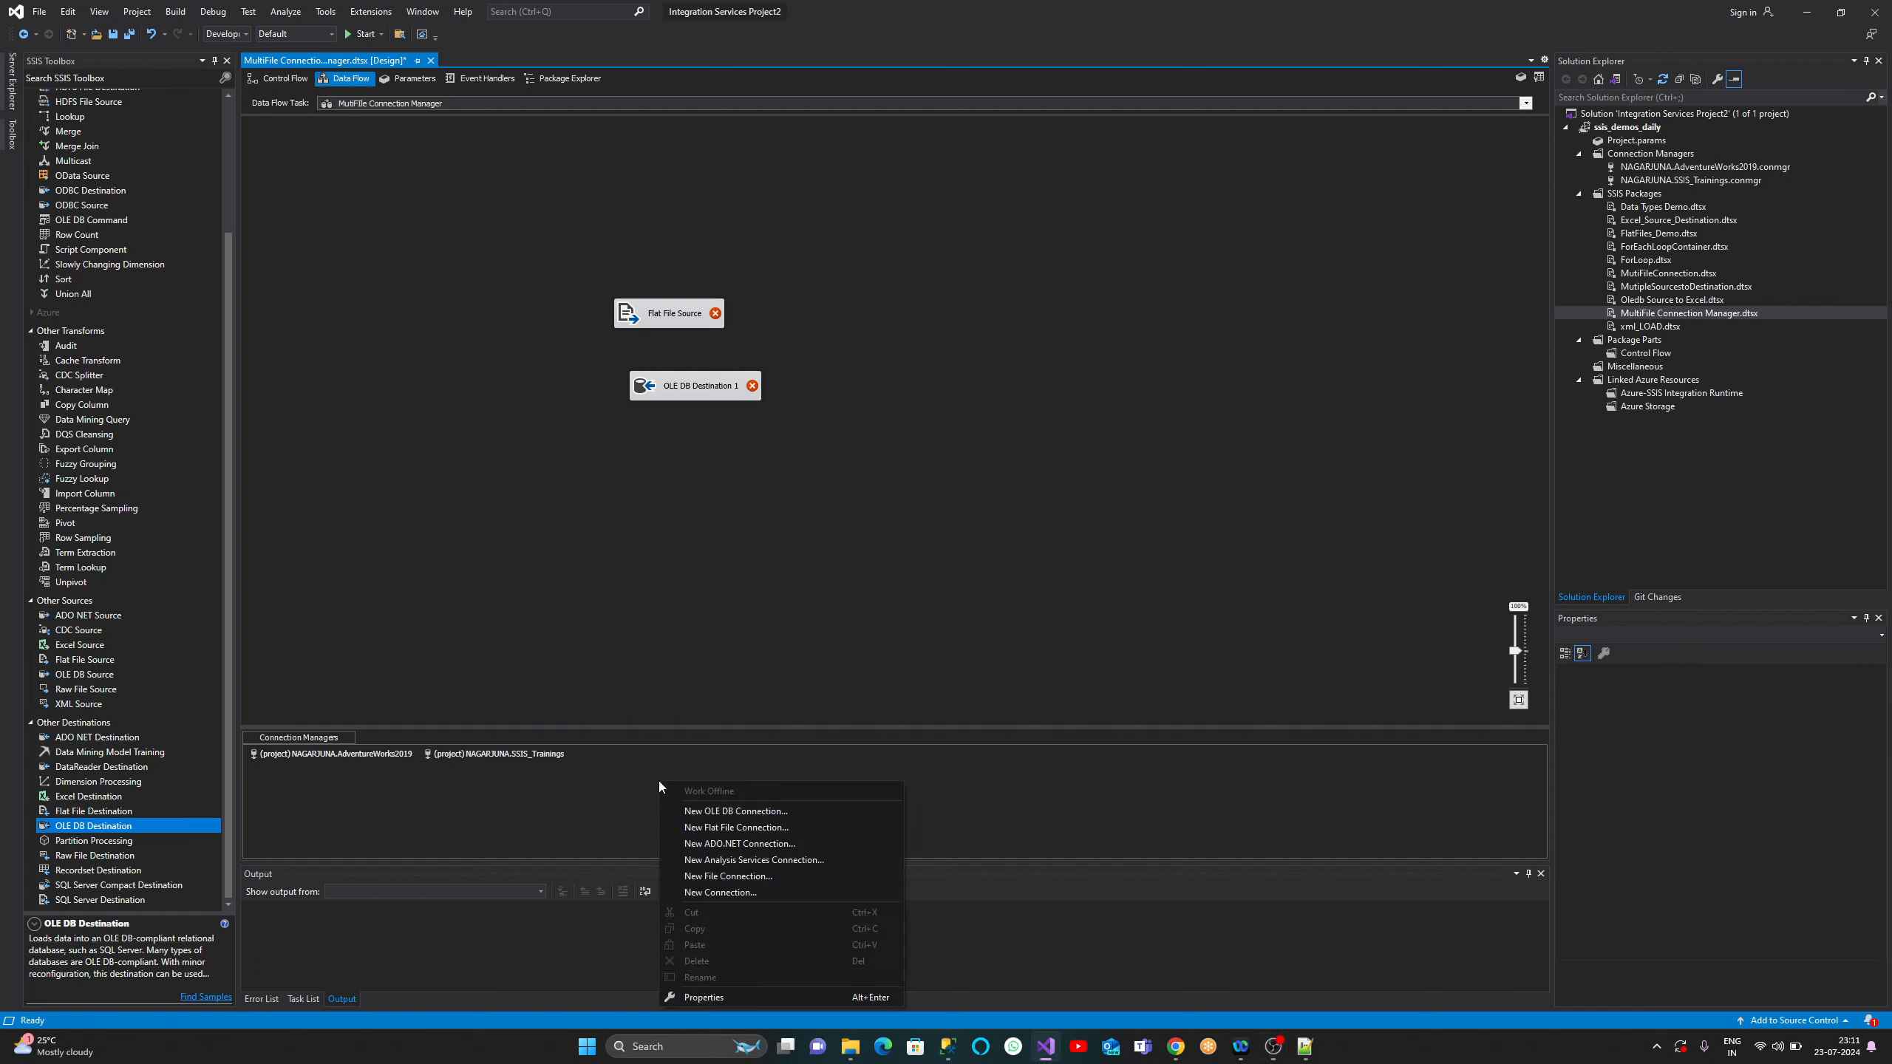
{"action": "left_click", "coordinate": [772, 893]}
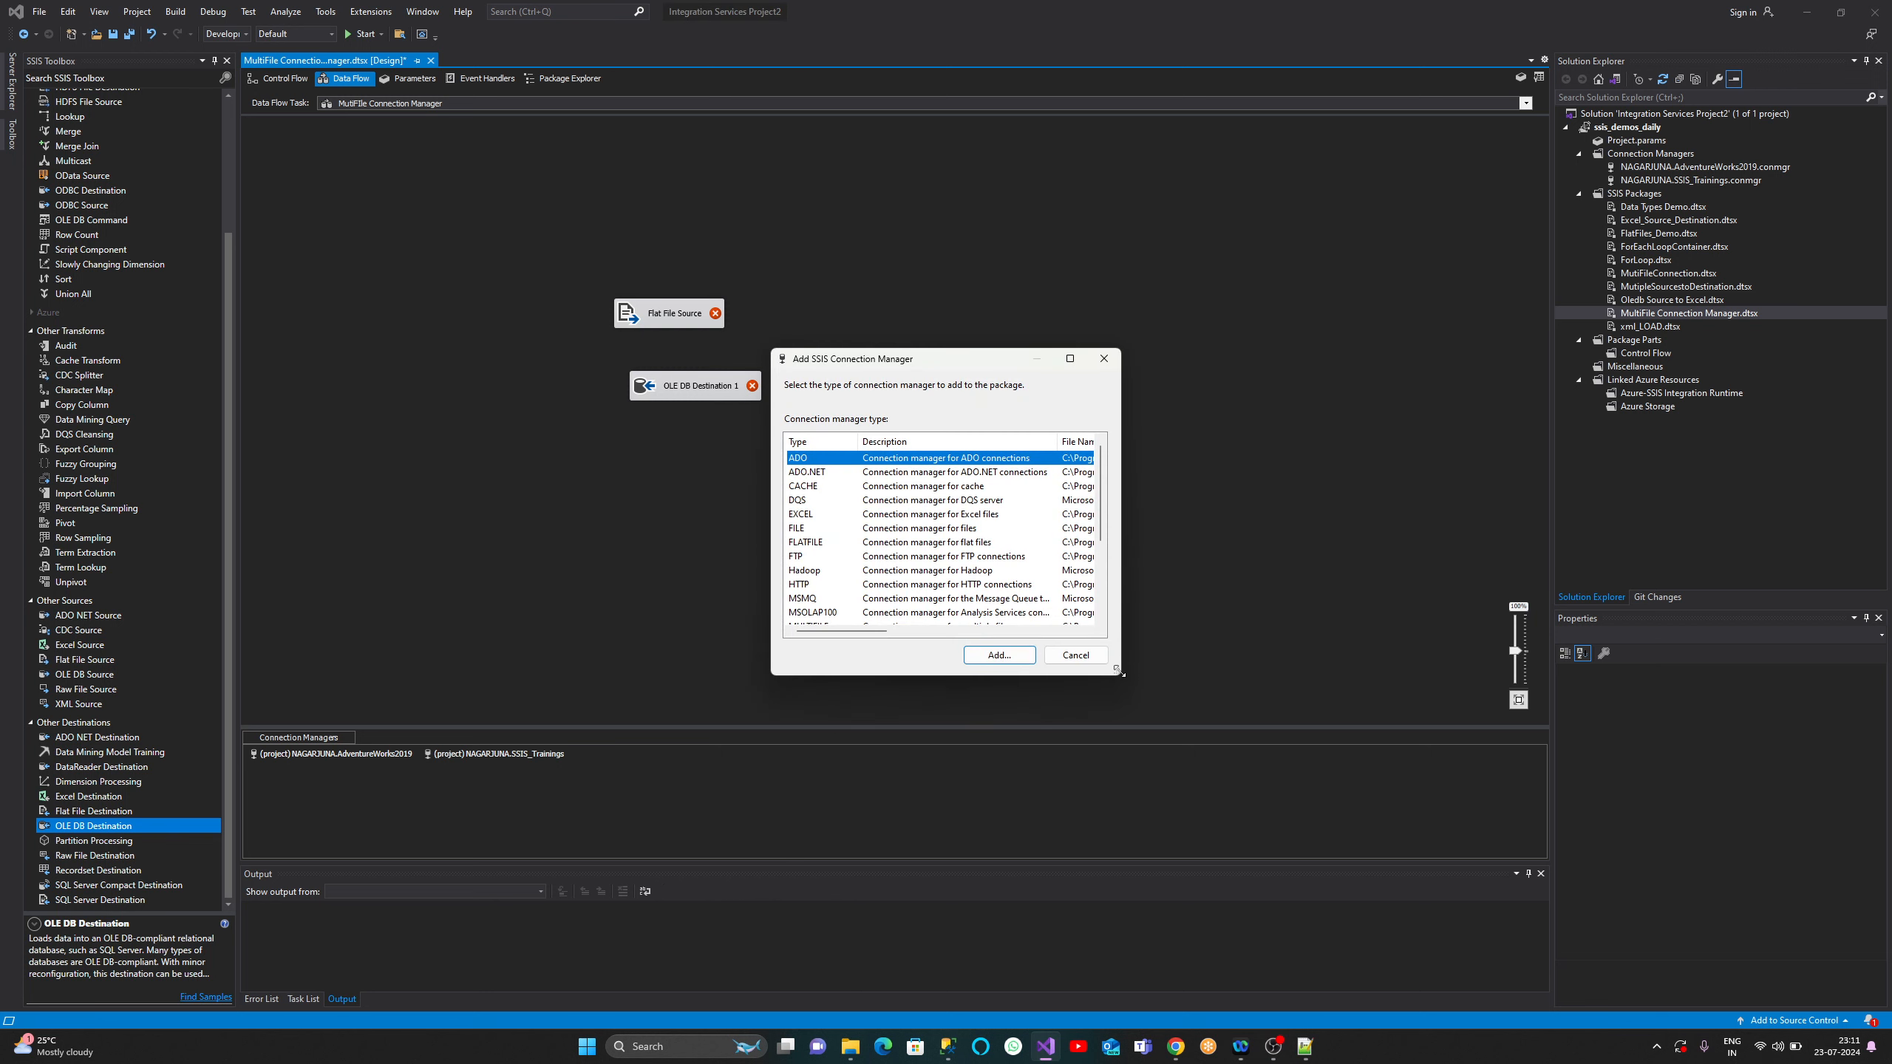
{"action": "left_click_drag", "start_coordinate": [1119, 671], "coordinate": [1384, 793]}
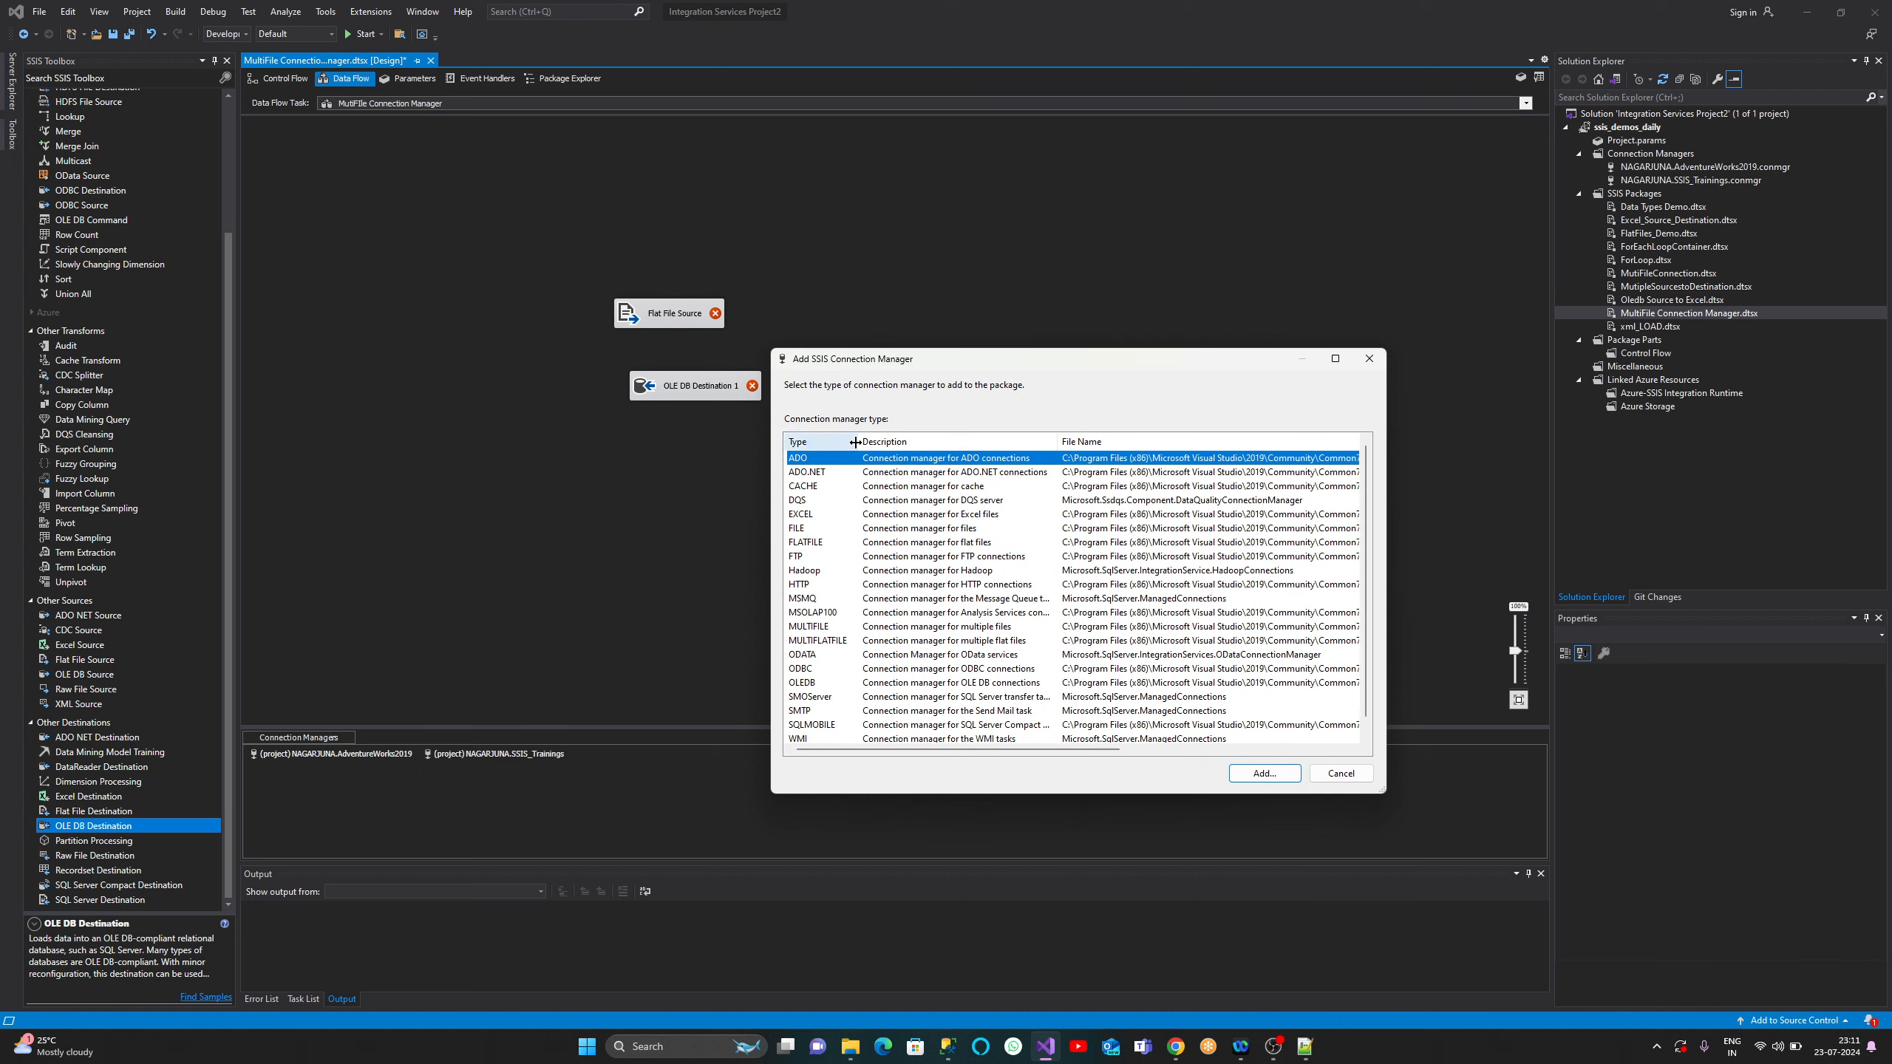
{"action": "left_click_drag", "start_coordinate": [857, 441], "coordinate": [906, 433]}
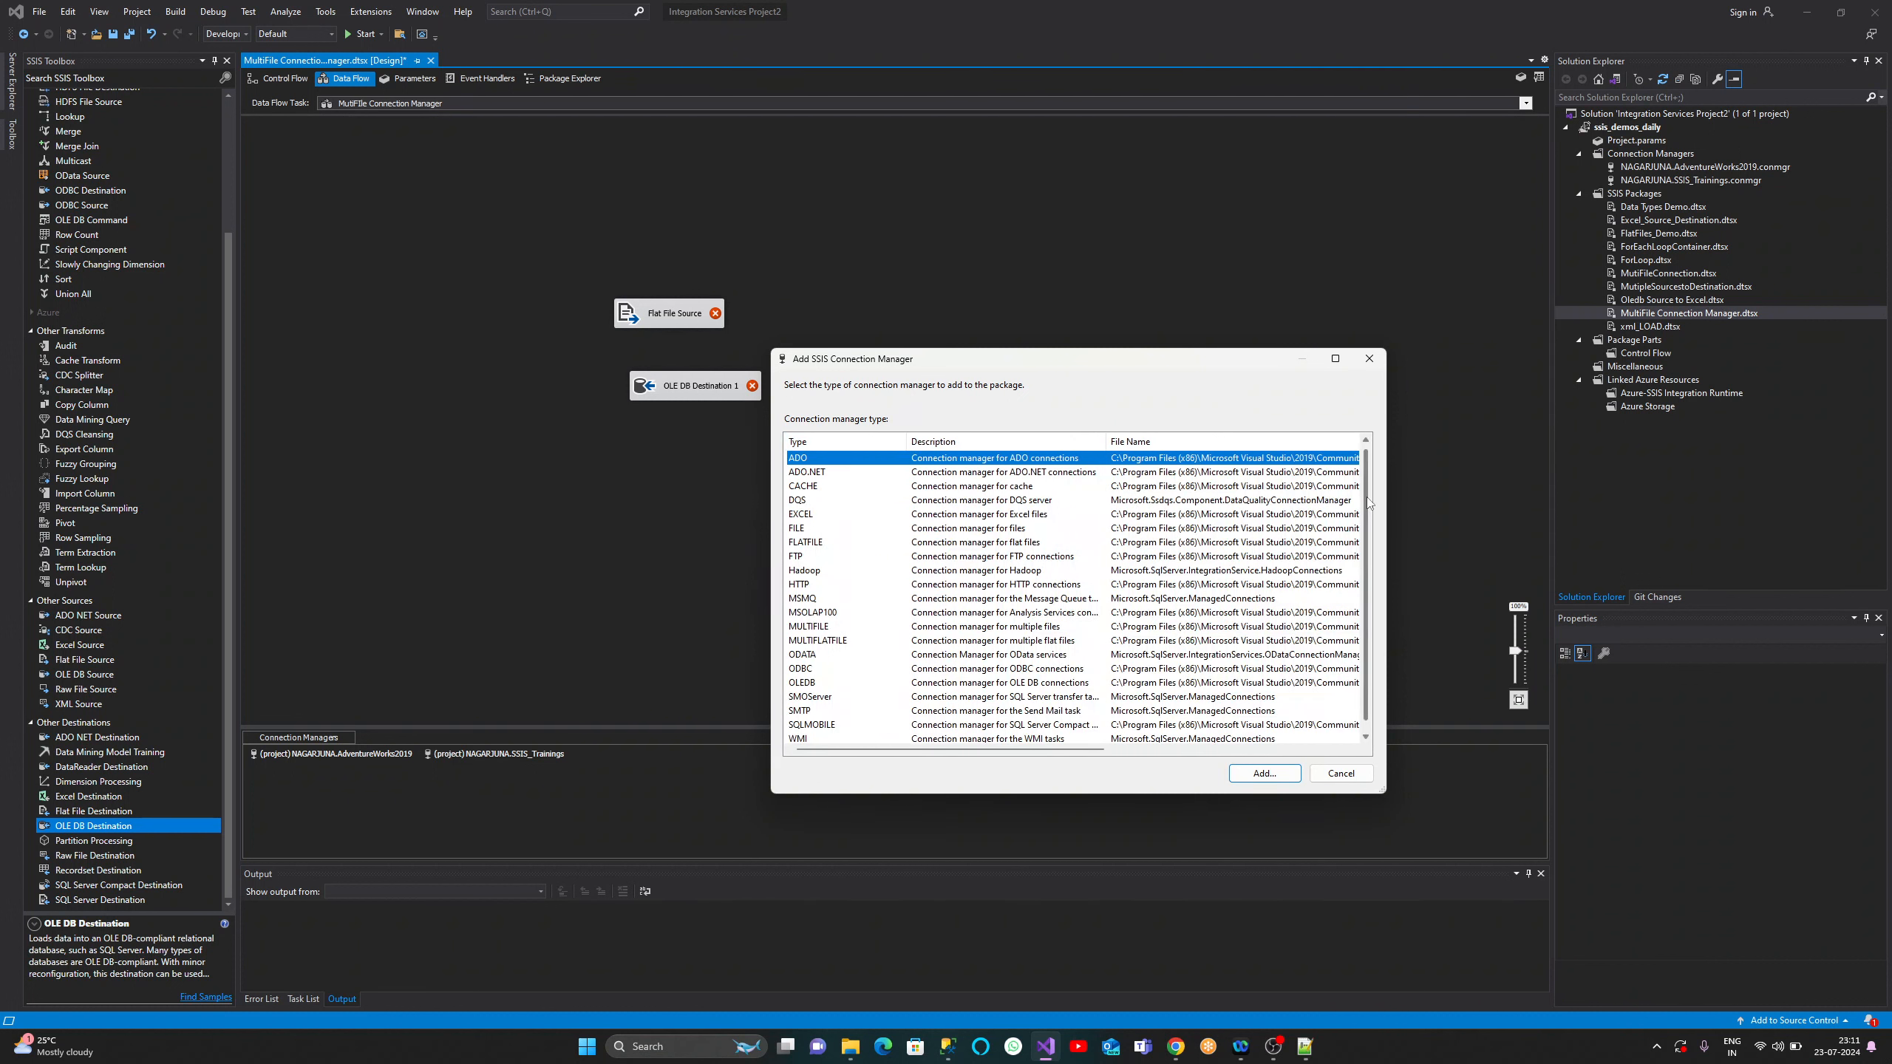
{"action": "scroll", "coordinate": [1369, 499], "scroll_direction": "down", "scroll_amount": 1}
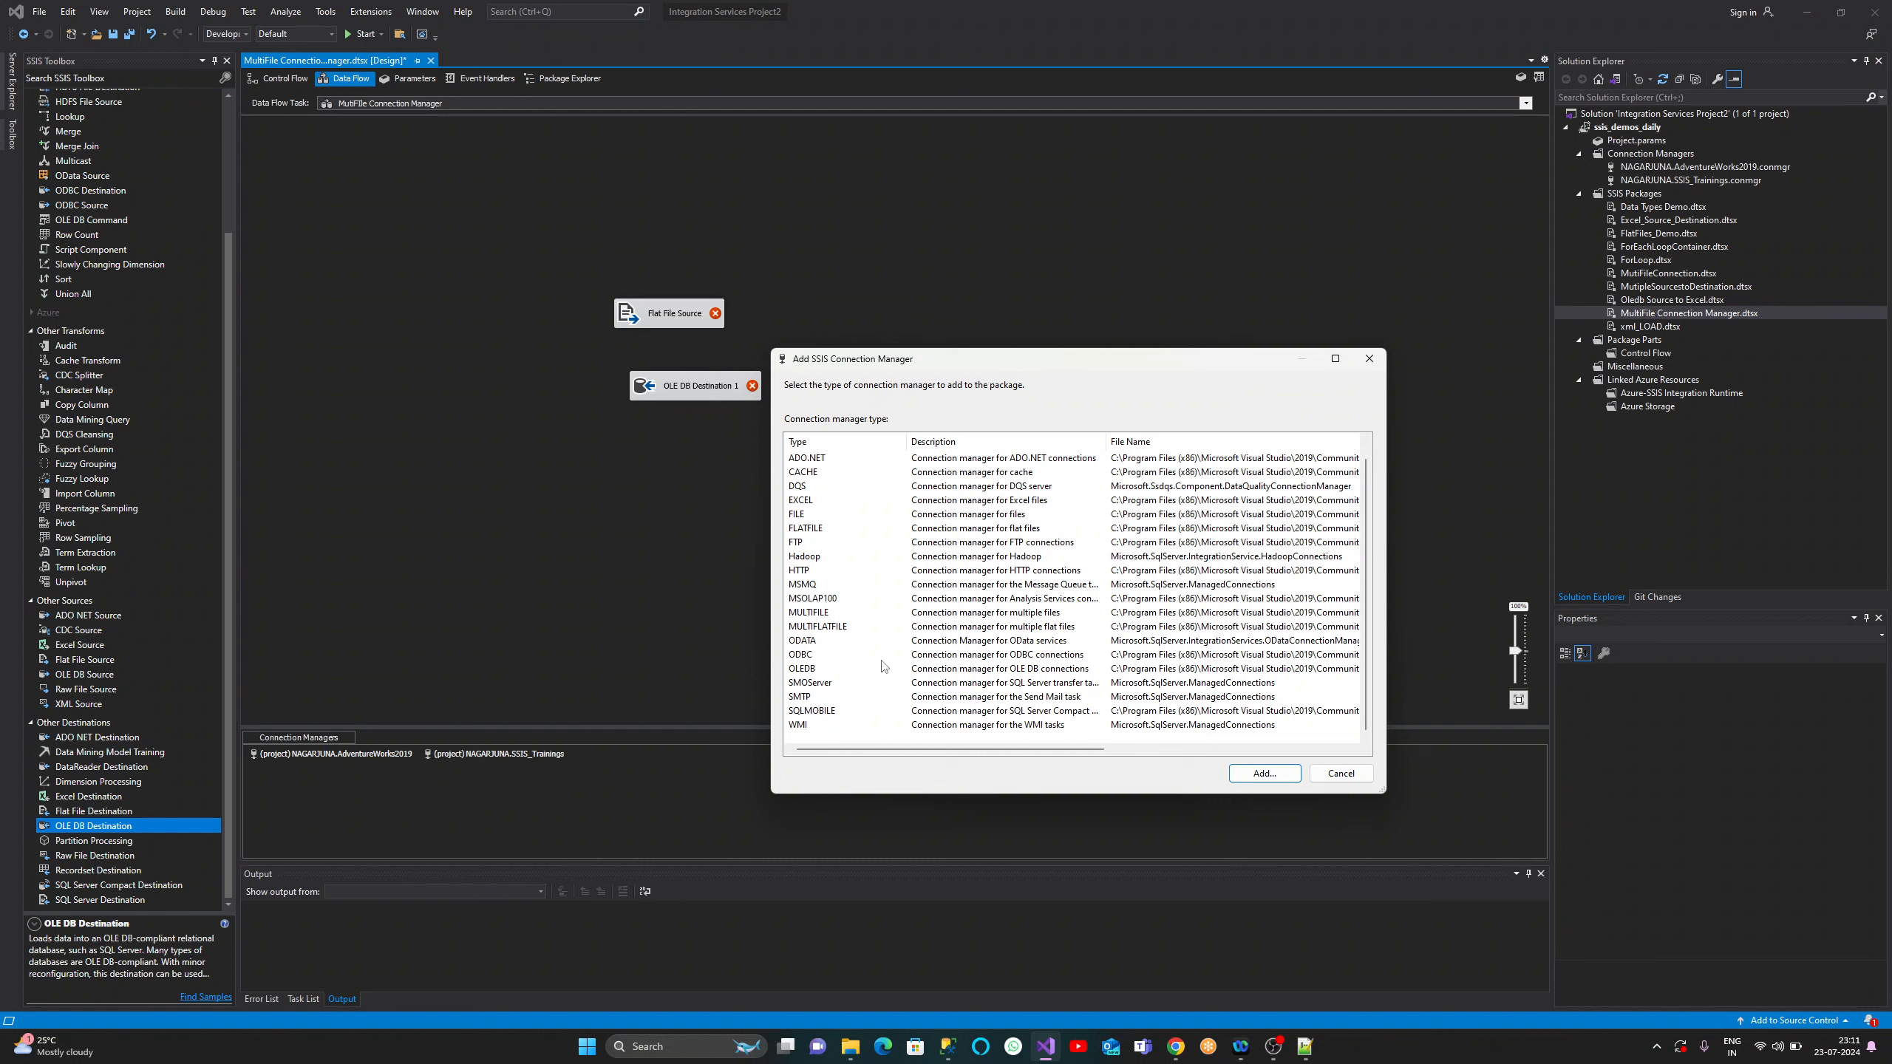
{"action": "left_click", "coordinate": [851, 629]}
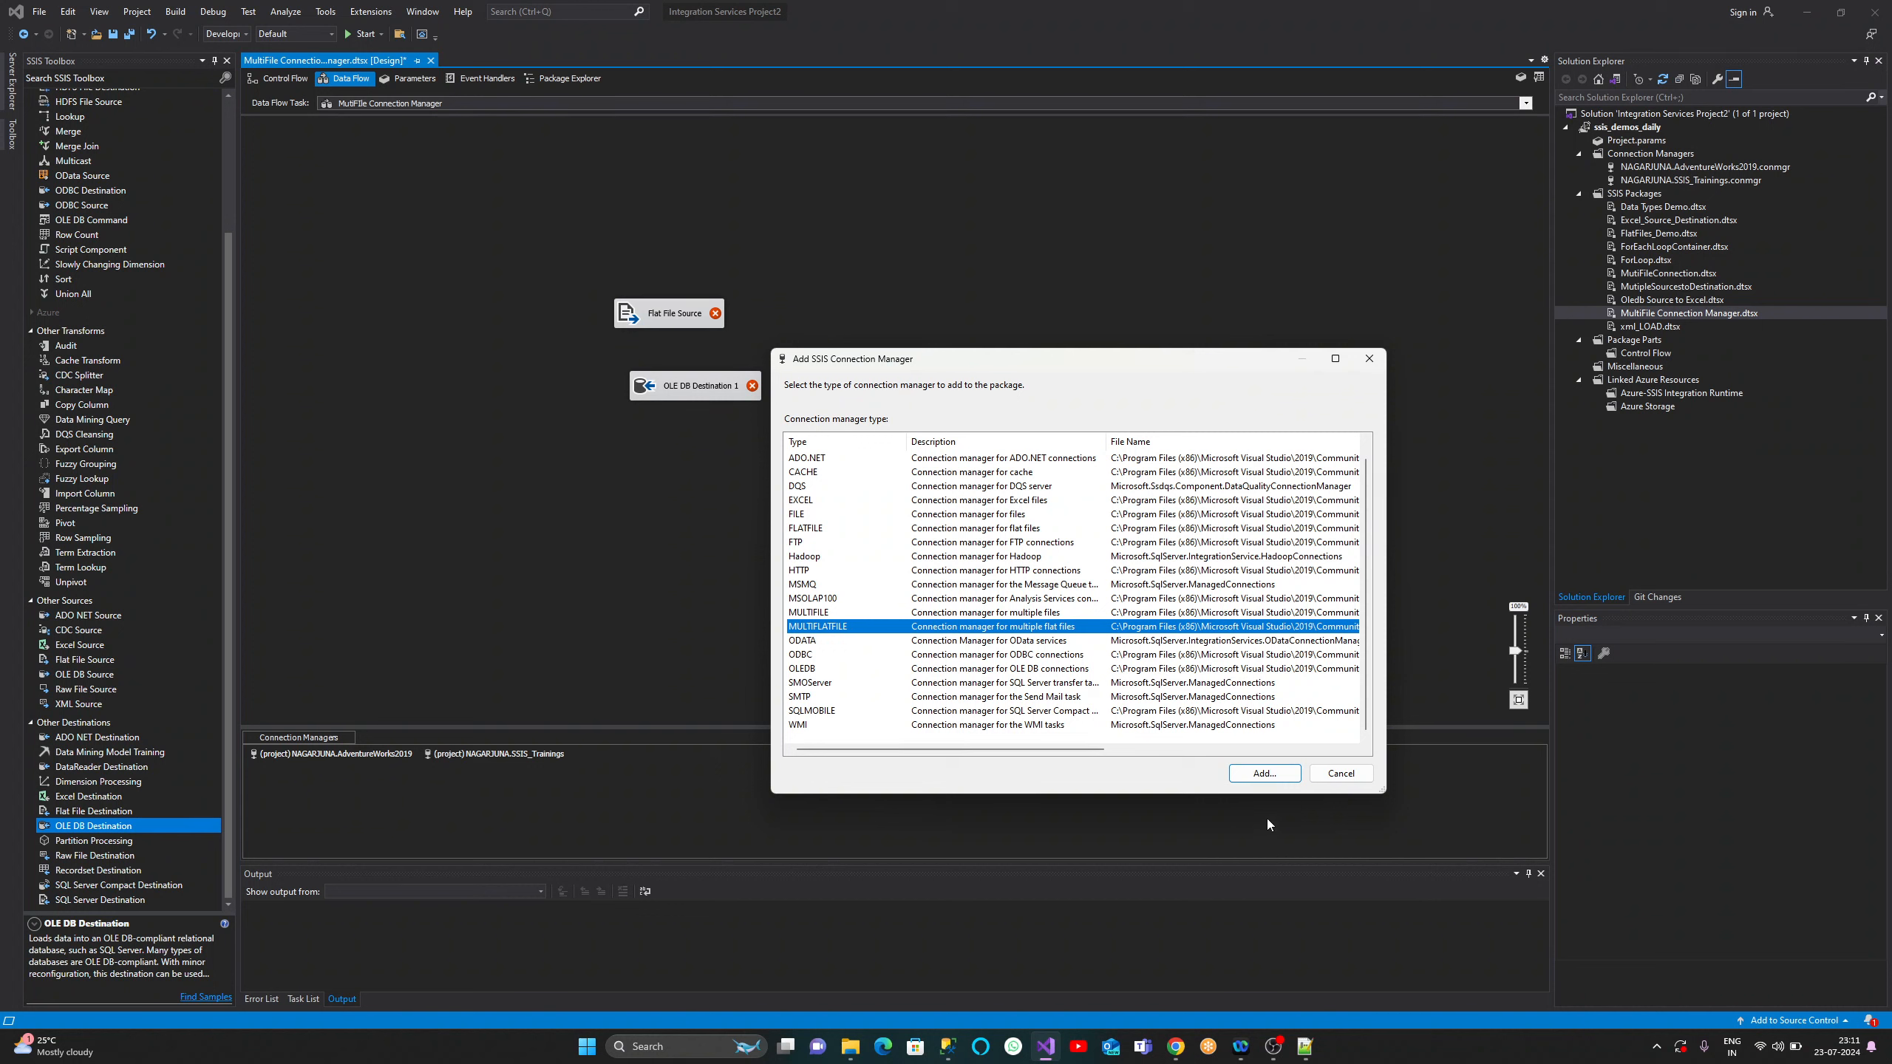
{"action": "left_click", "coordinate": [1275, 779]}
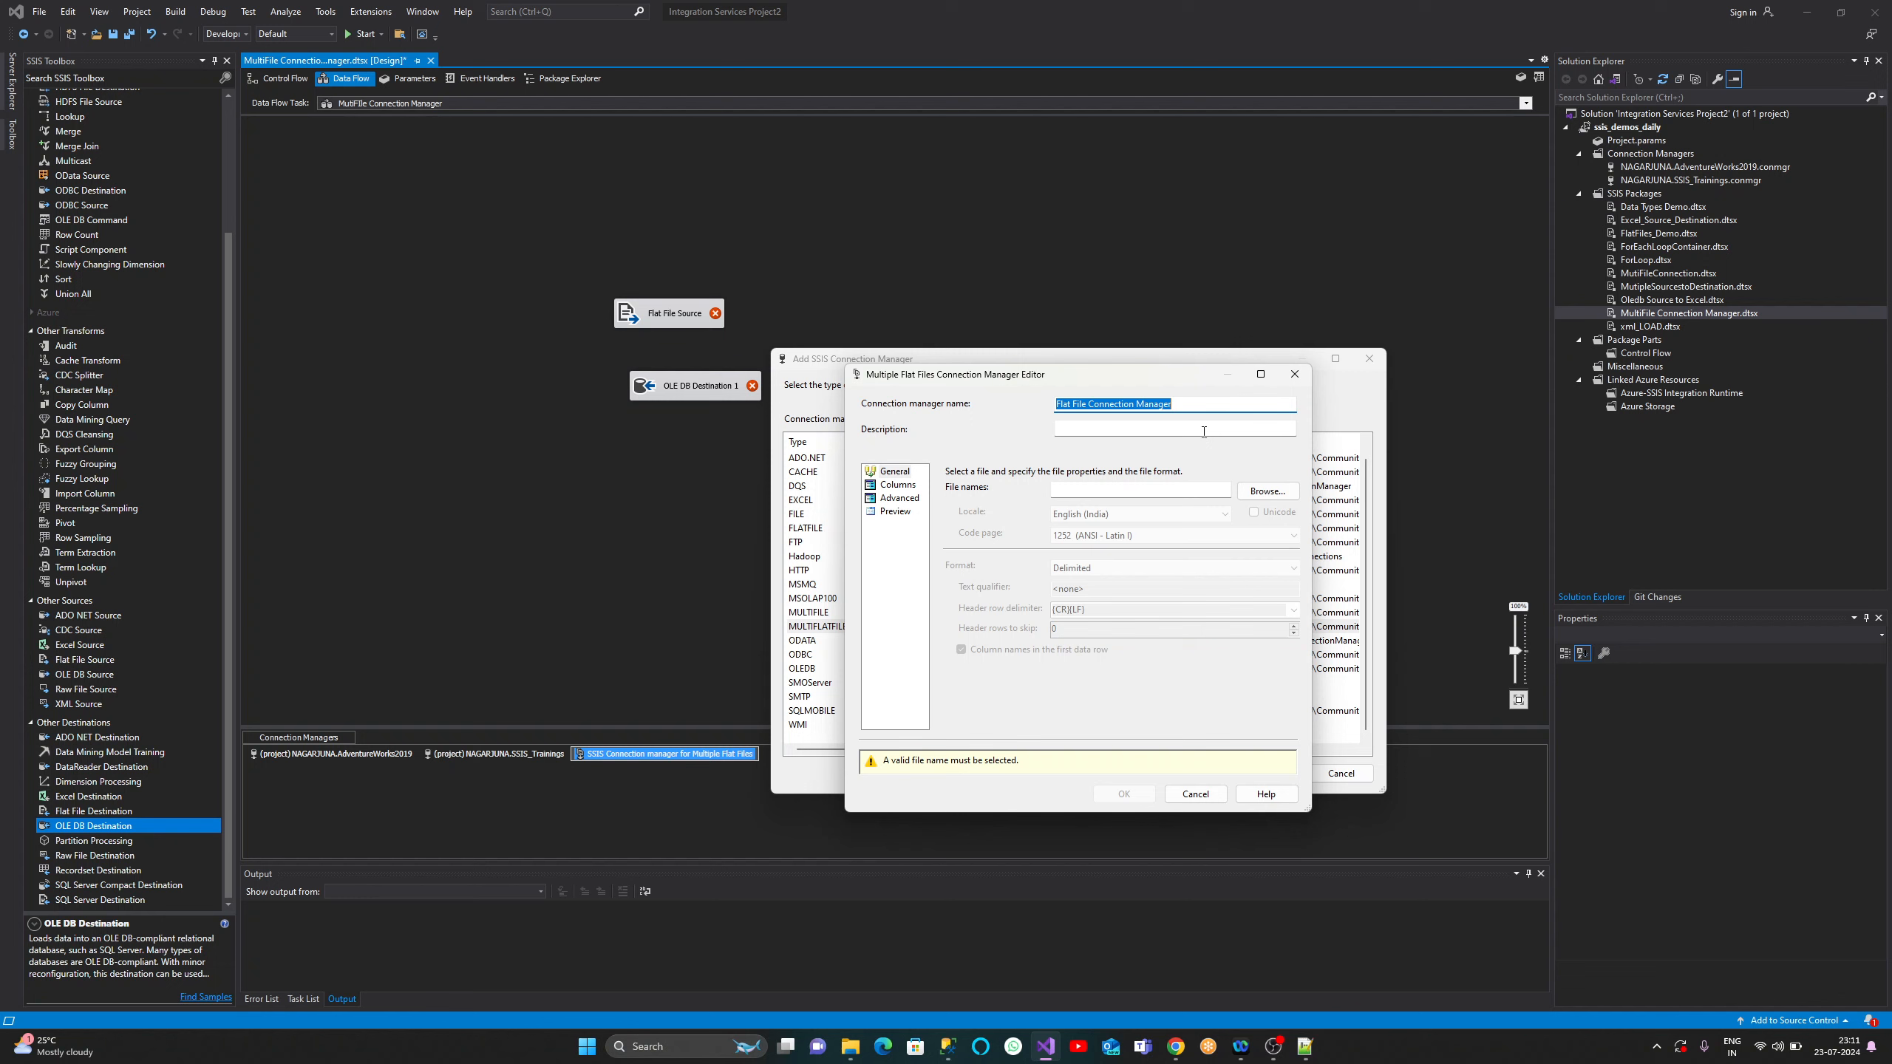
- Name the connection 'MultiFlatFile ConnectionManager' and browse to the ssis_files folder
{"action": "type", "text": "MultiFlatFile ConnectionManager"}
{"action": "left_click", "coordinate": [1270, 493]}
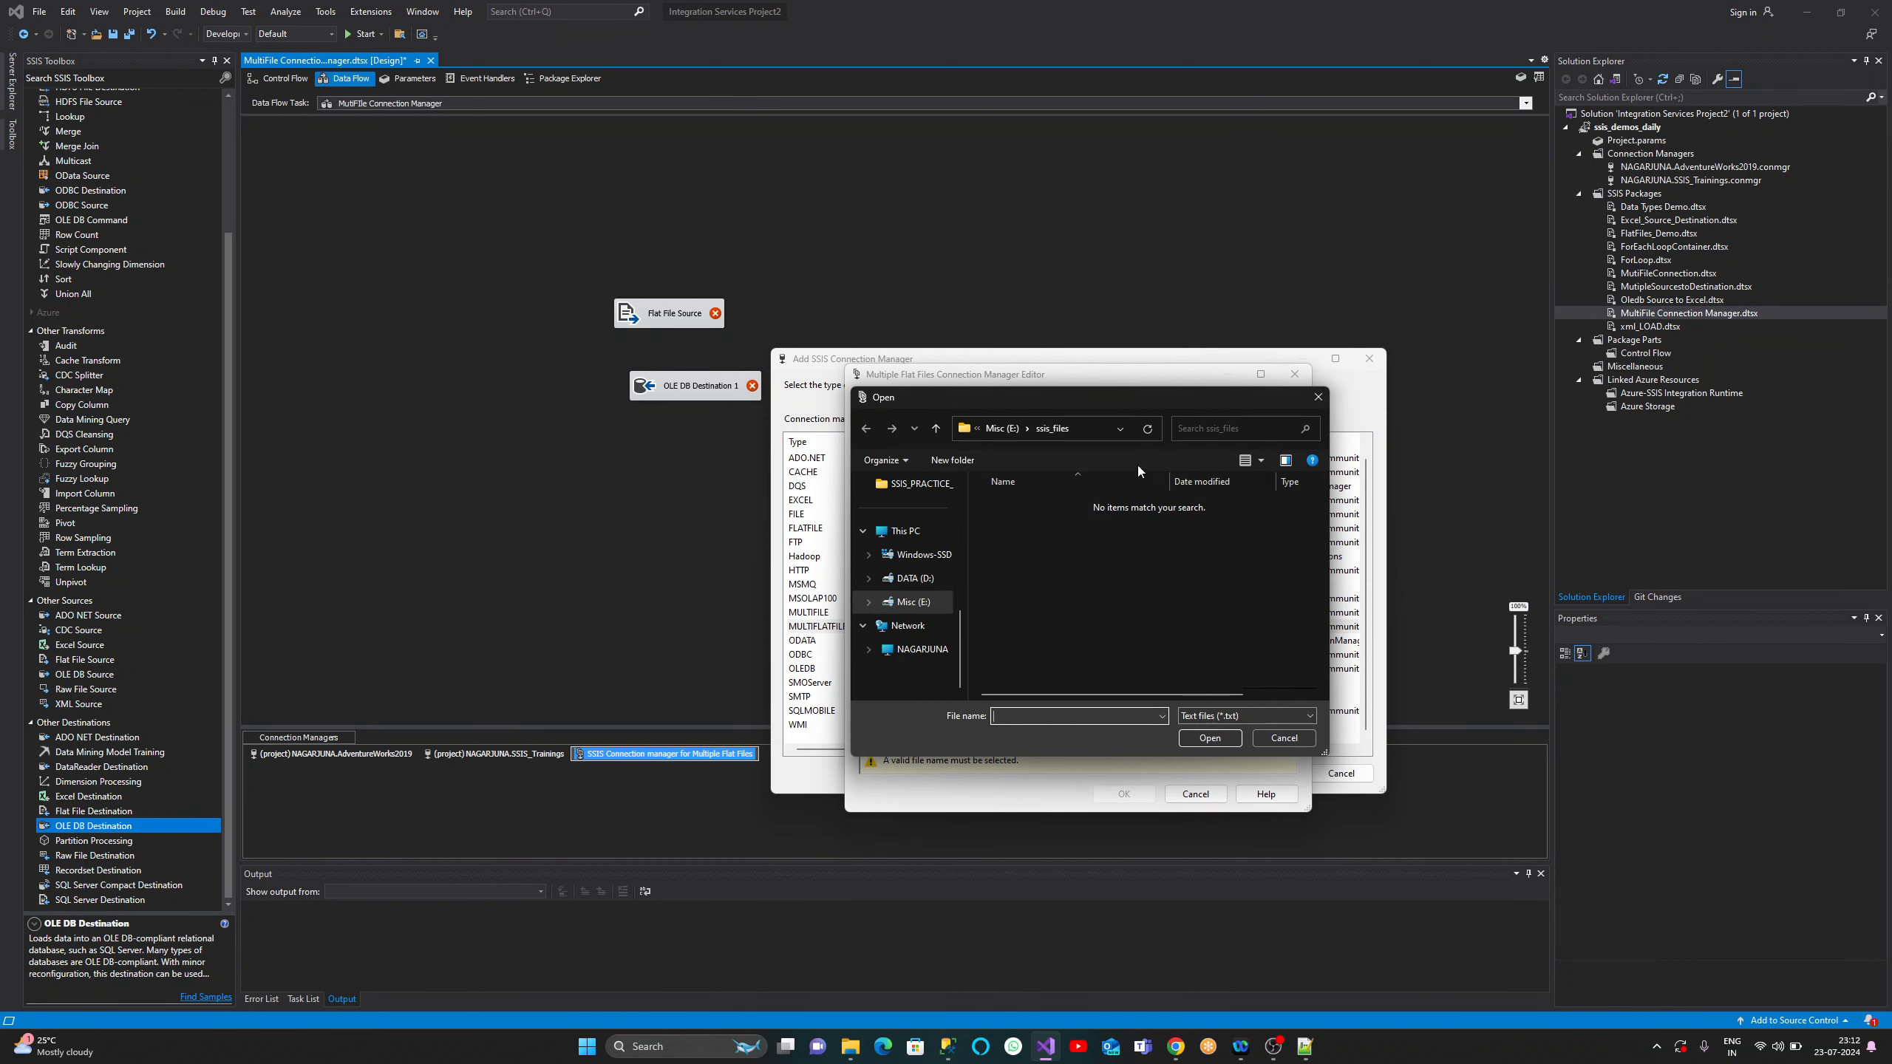
{"action": "left_click", "coordinate": [1082, 429]}
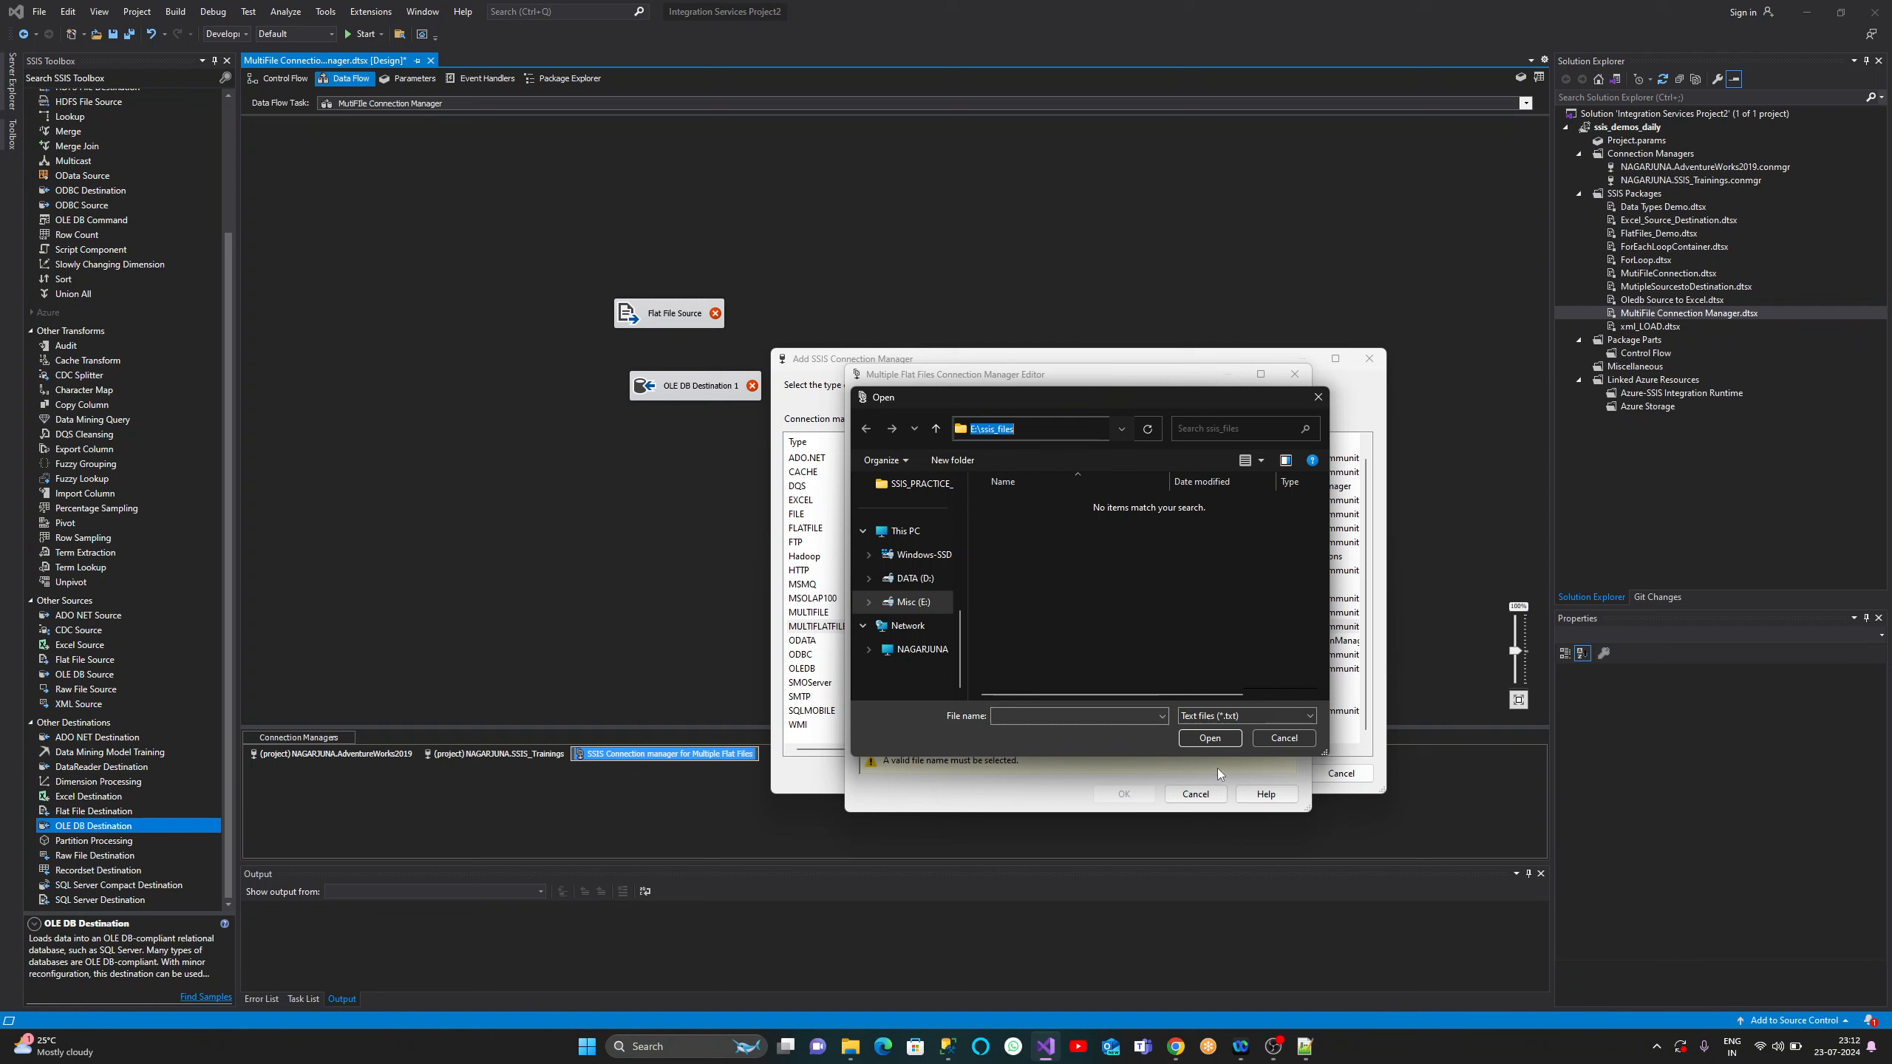
{"action": "left_click", "coordinate": [1210, 737]}
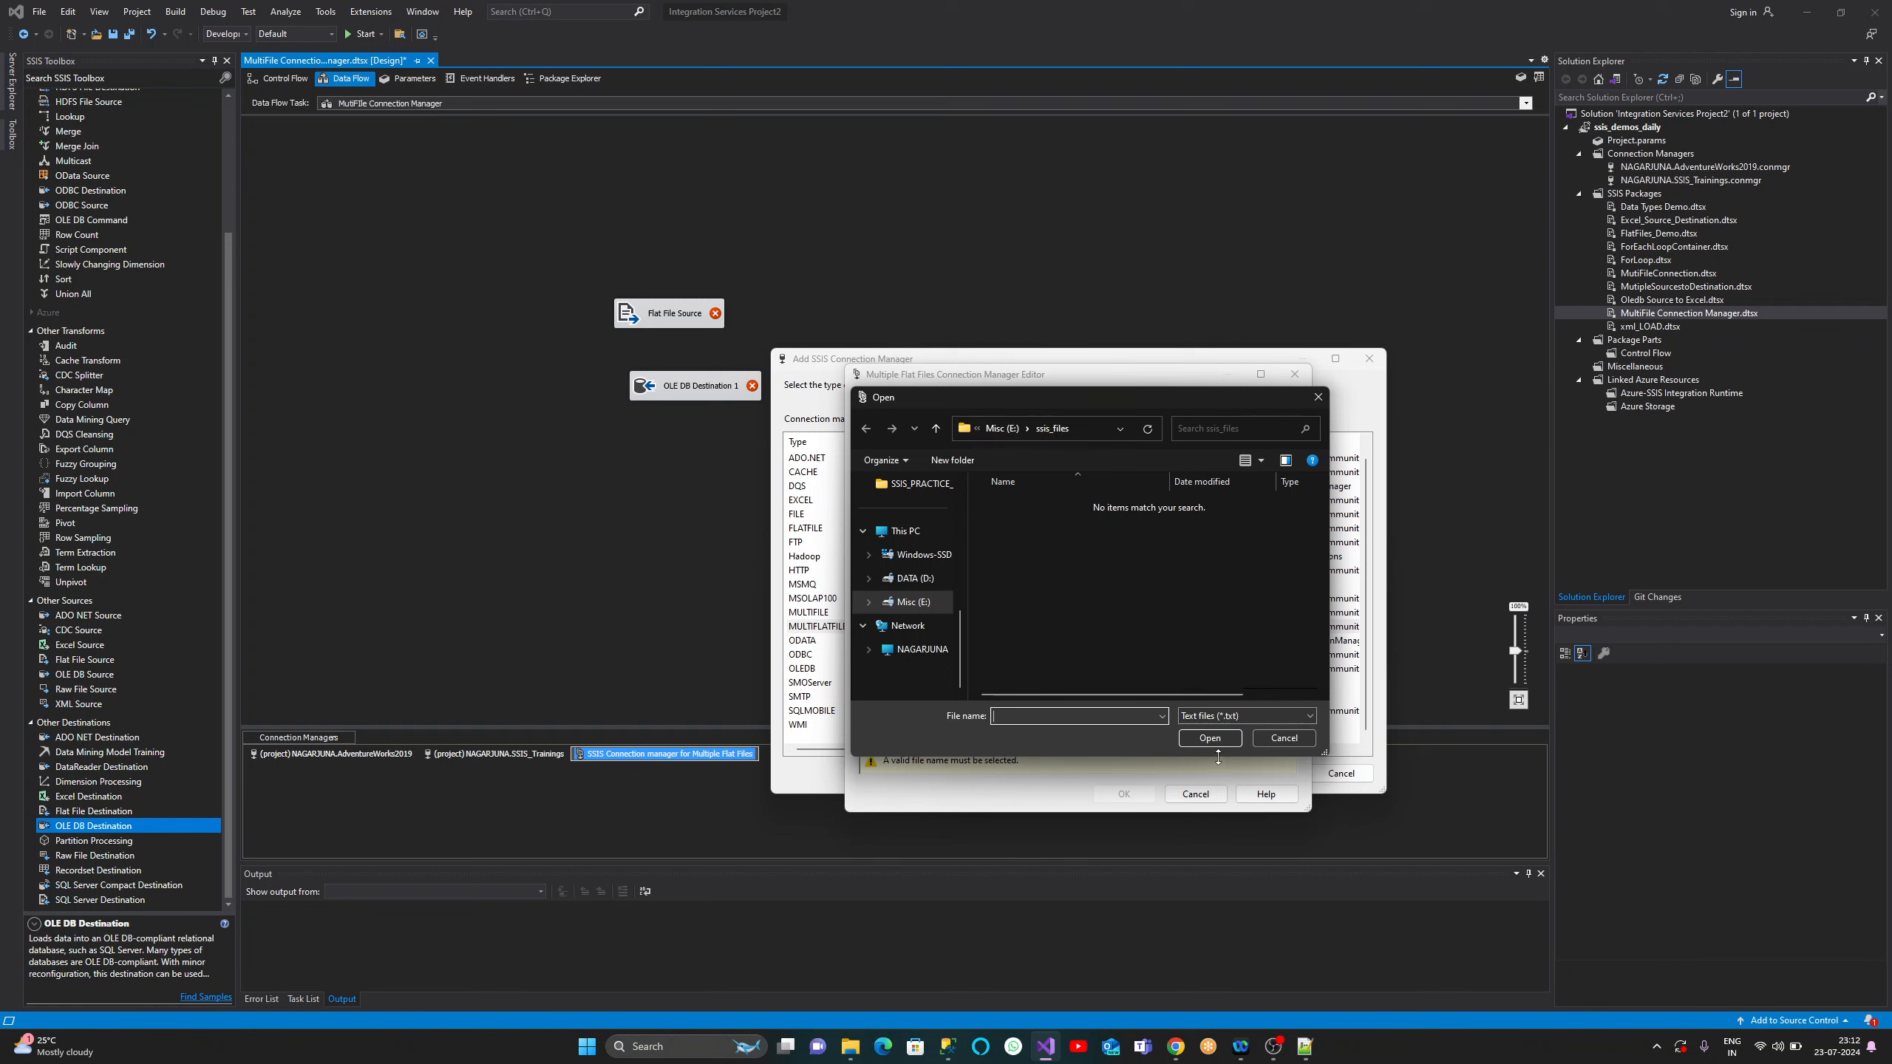
- Filter to CSV files (*.csv) and choose Territory_1.CSV as the file
{"action": "left_click", "coordinate": [1241, 717]}
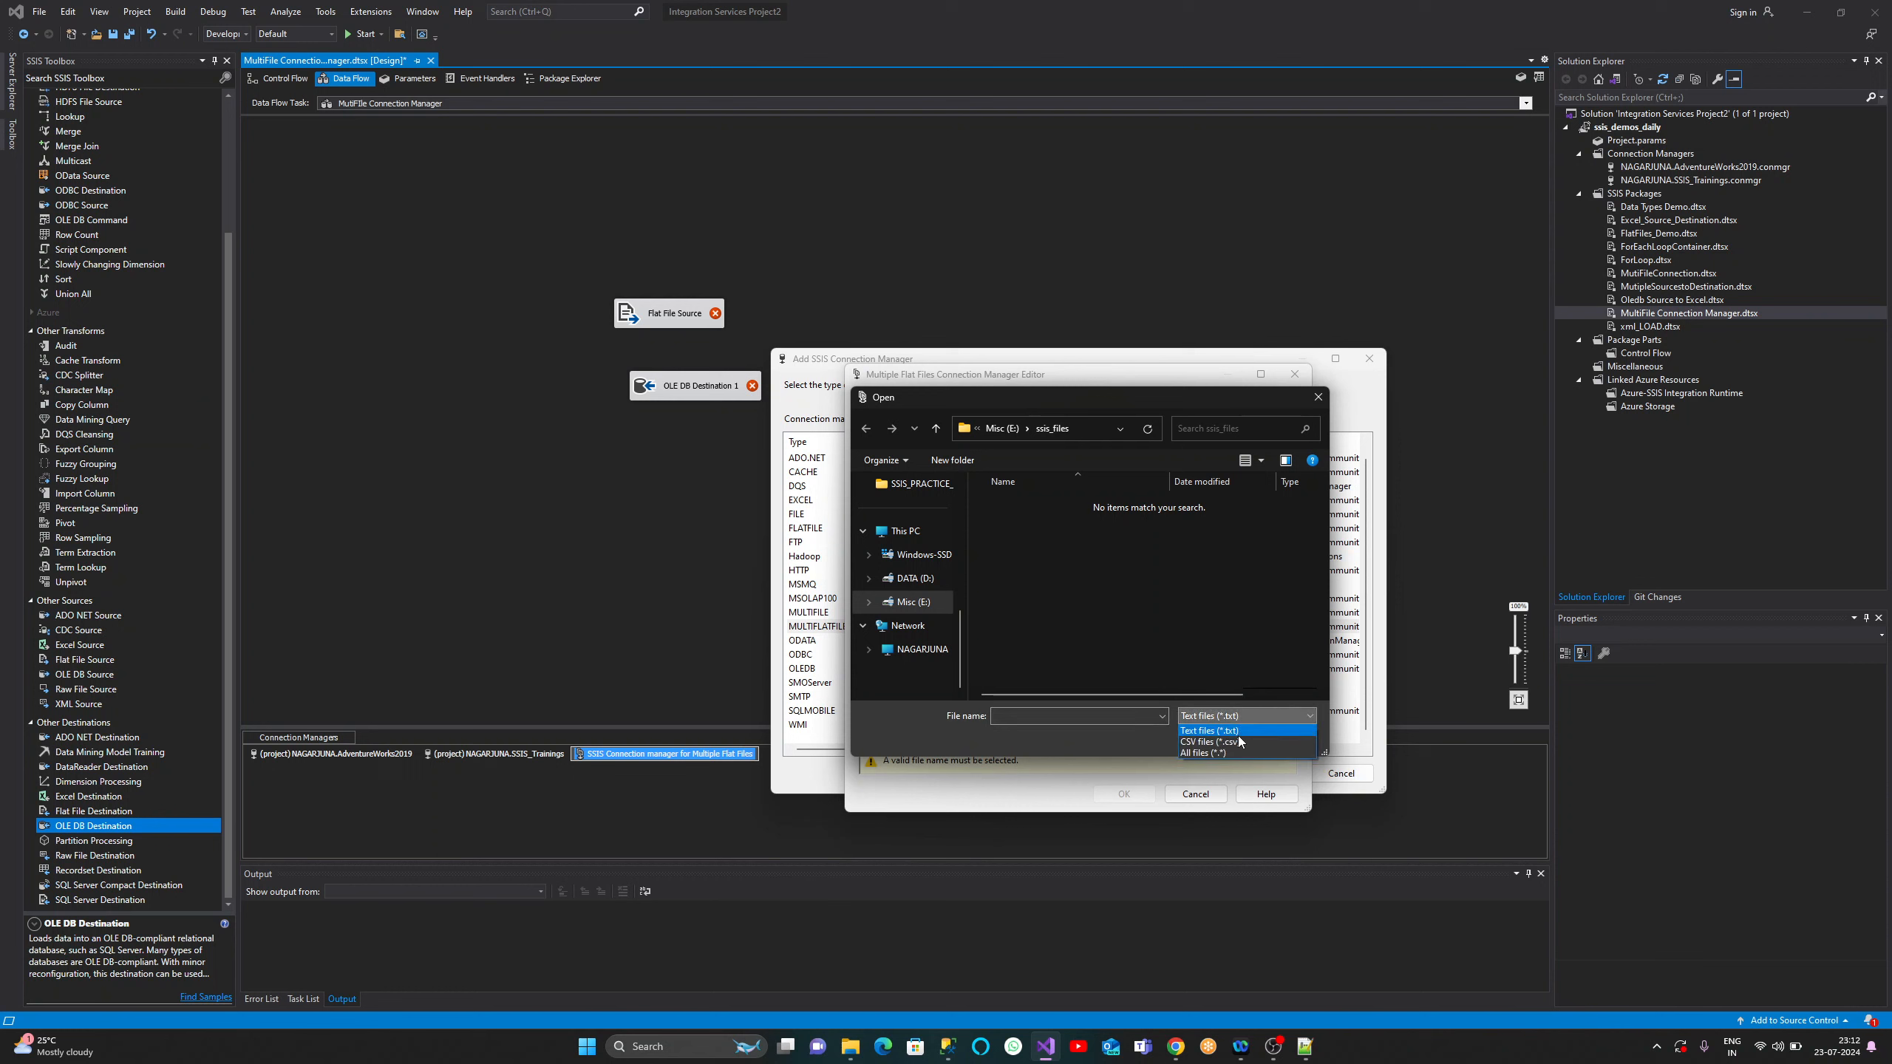
{"action": "left_click", "coordinate": [1237, 742]}
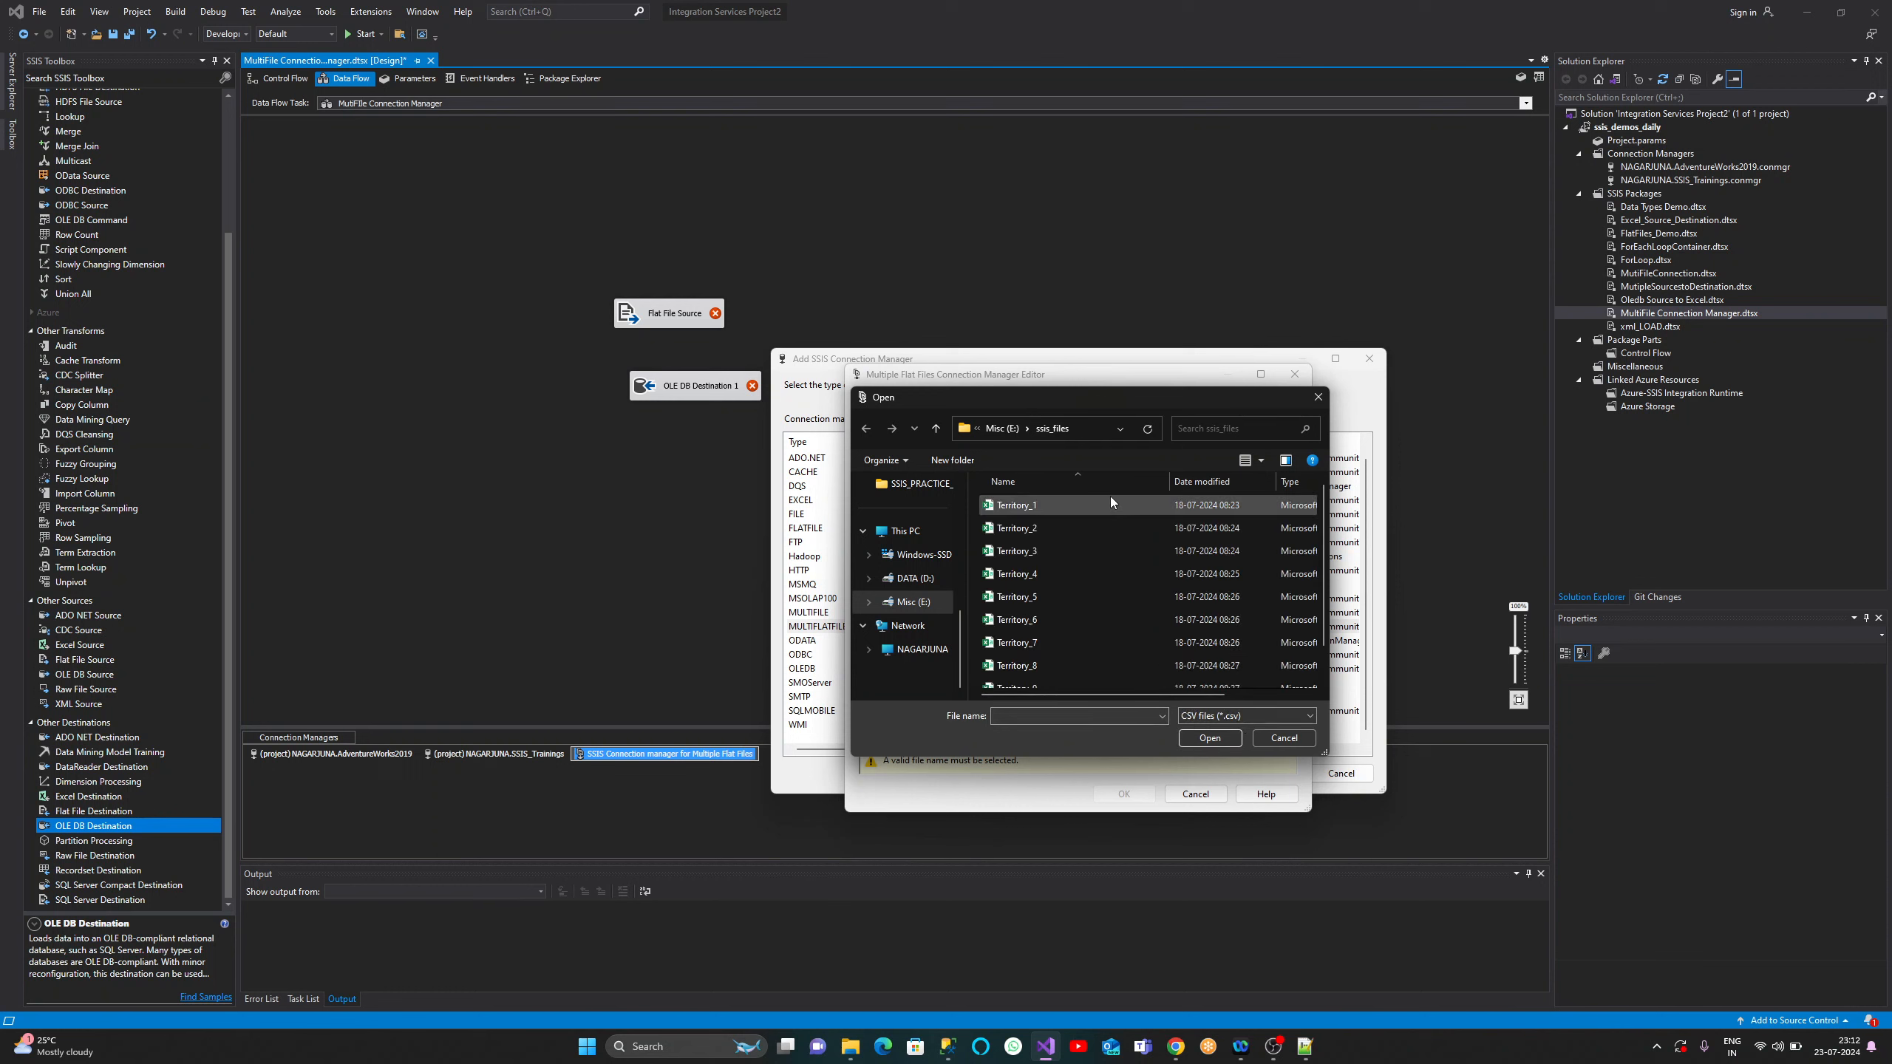
{"action": "left_click", "coordinate": [1110, 501]}
{"action": "left_click", "coordinate": [1206, 737]}
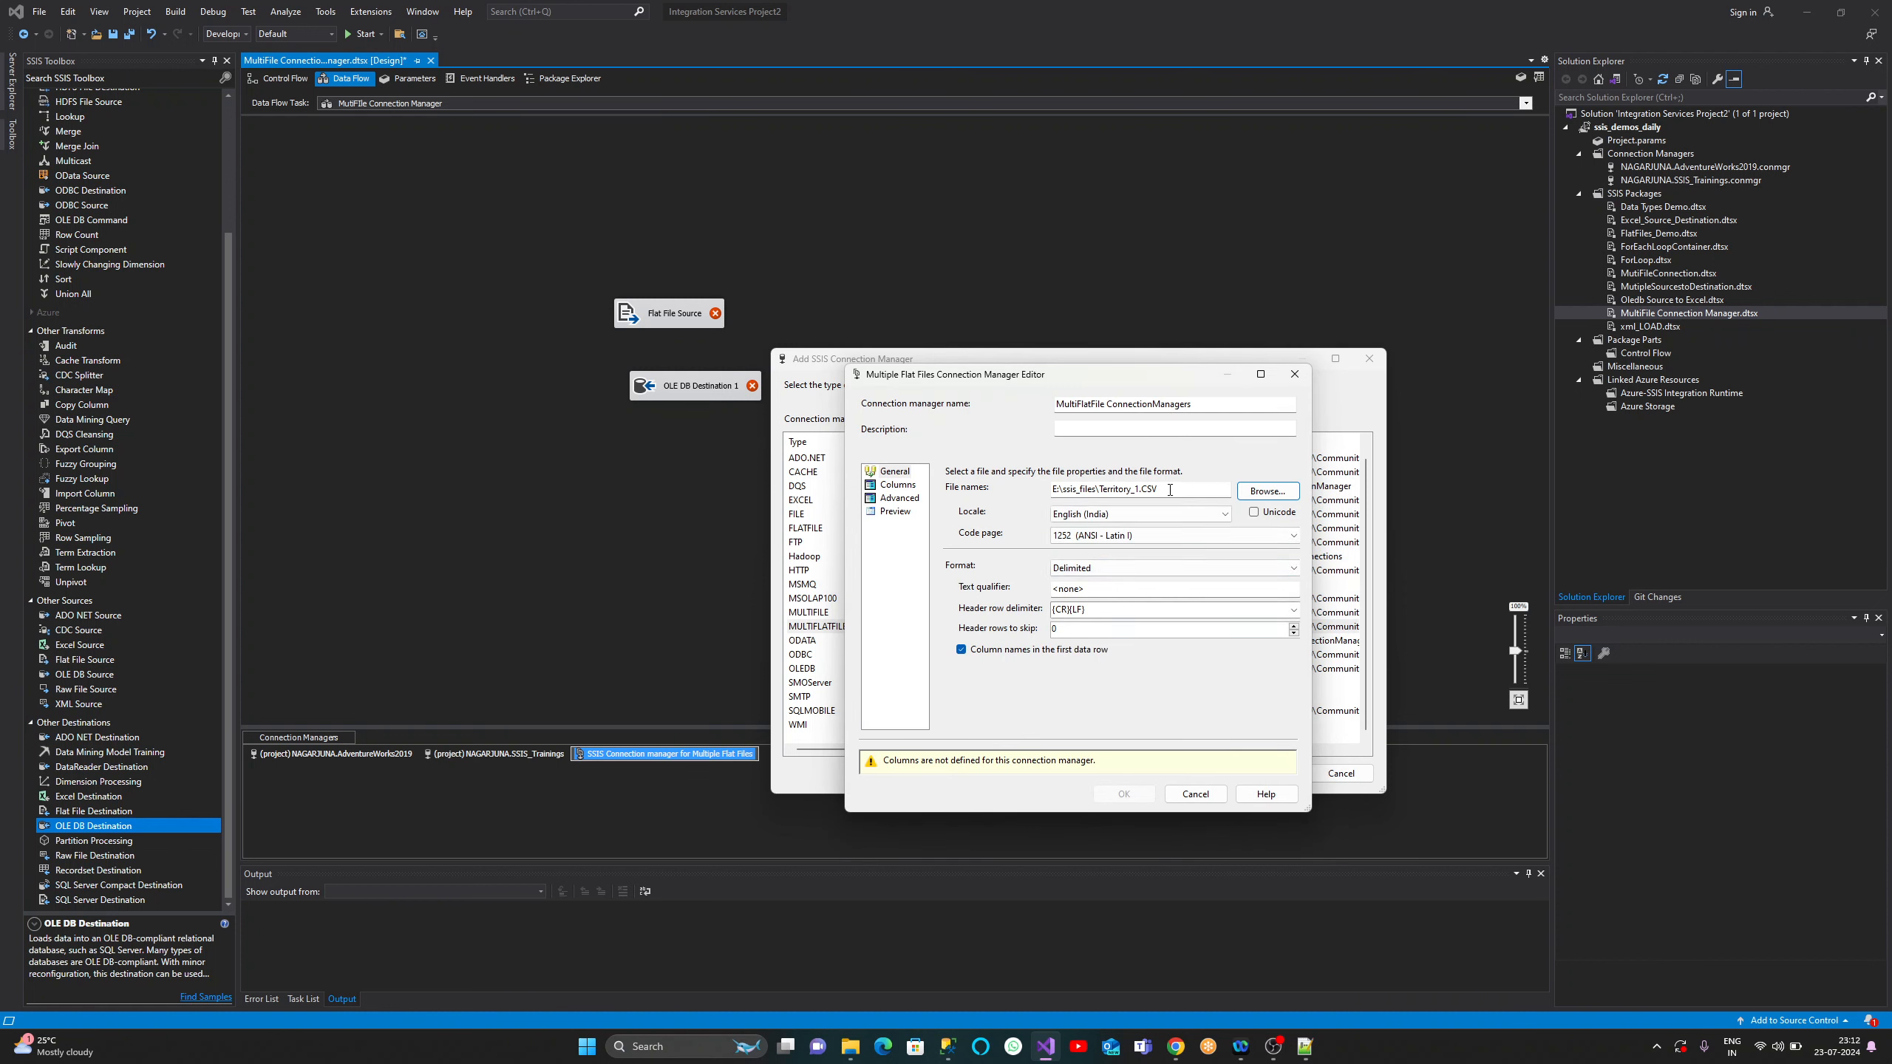
- Replace 'Territory_1.' with '*' to get E:\ssis_files\*CSV, then preview the Columns page
{"action": "mouse_move", "coordinate": [1170, 490]}
{"action": "left_mouse_down"}
{"action": "mouse_move", "coordinate": [1096, 492]}
{"action": "mouse_move", "coordinate": [1142, 490]}
{"action": "left_mouse_up"}
{"action": "left_click", "coordinate": [1141, 491]}
{"action": "left_click", "coordinate": [1102, 491]}
{"action": "type", "text": "*"}
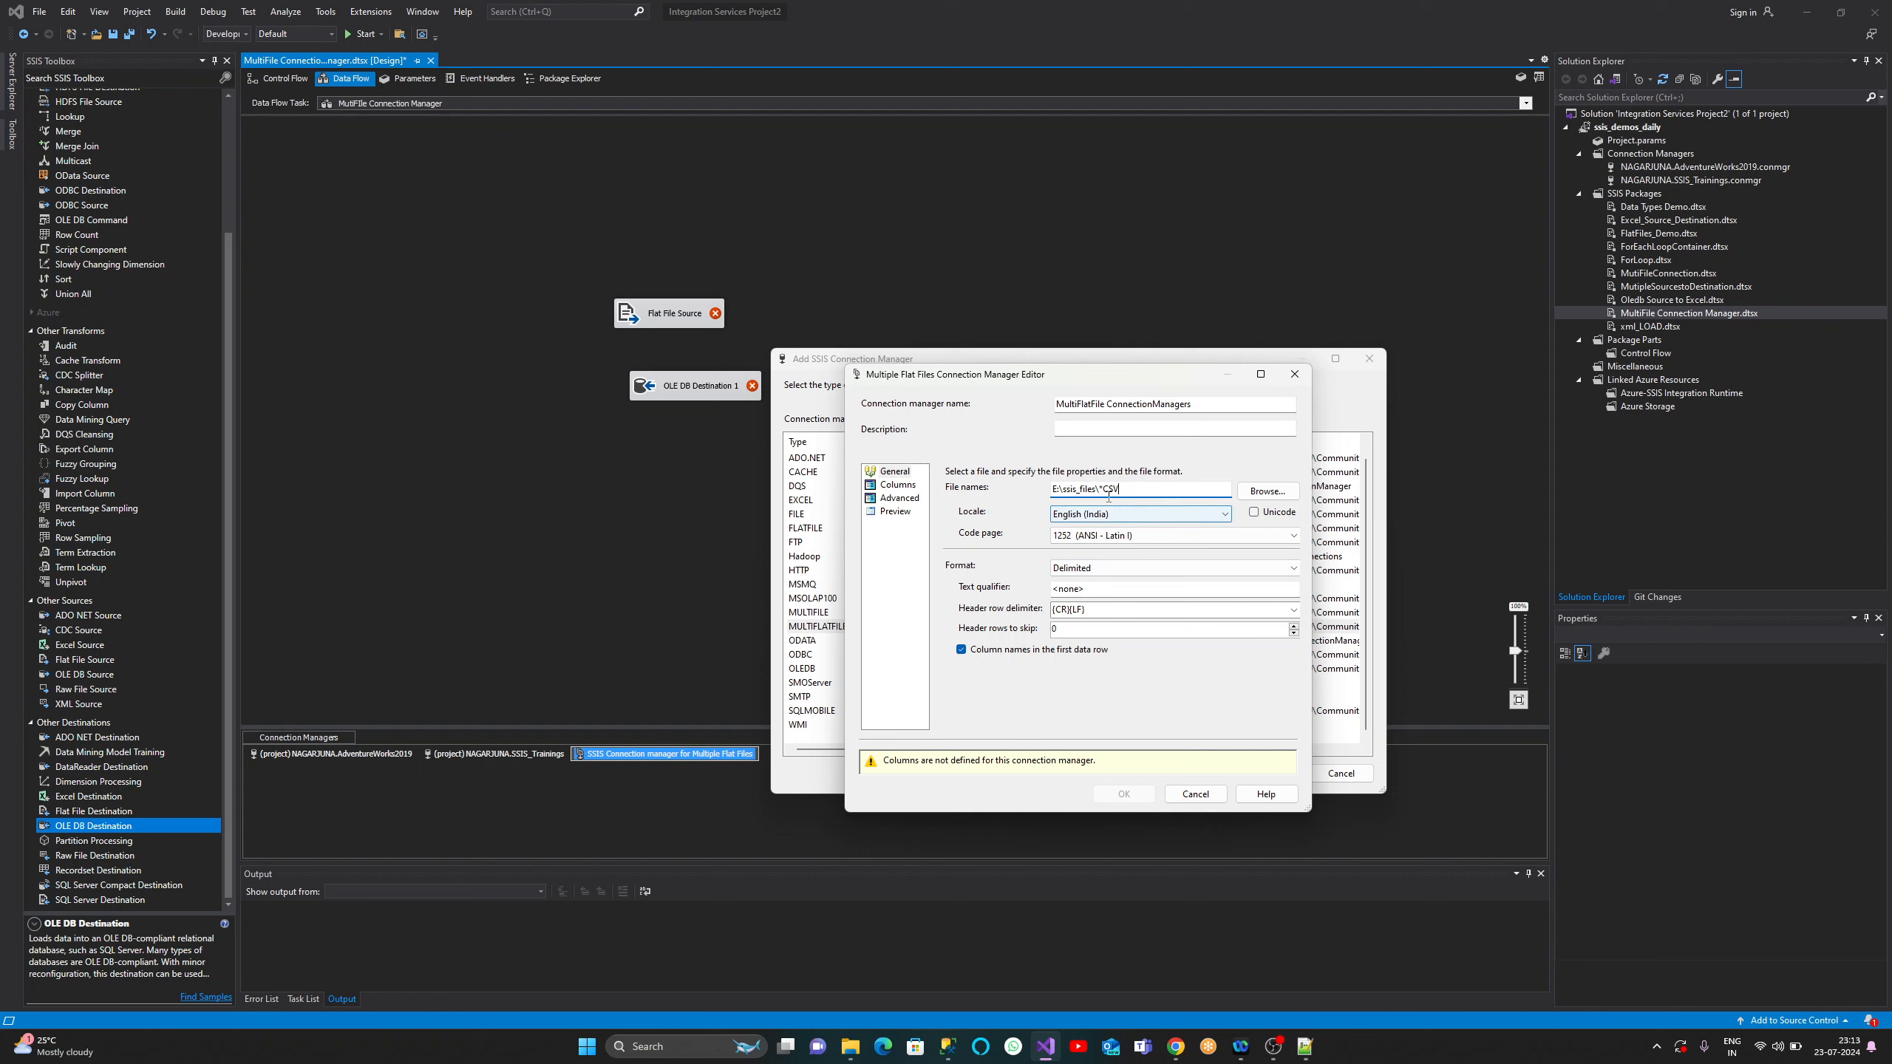
{"action": "type", "text": "V"}
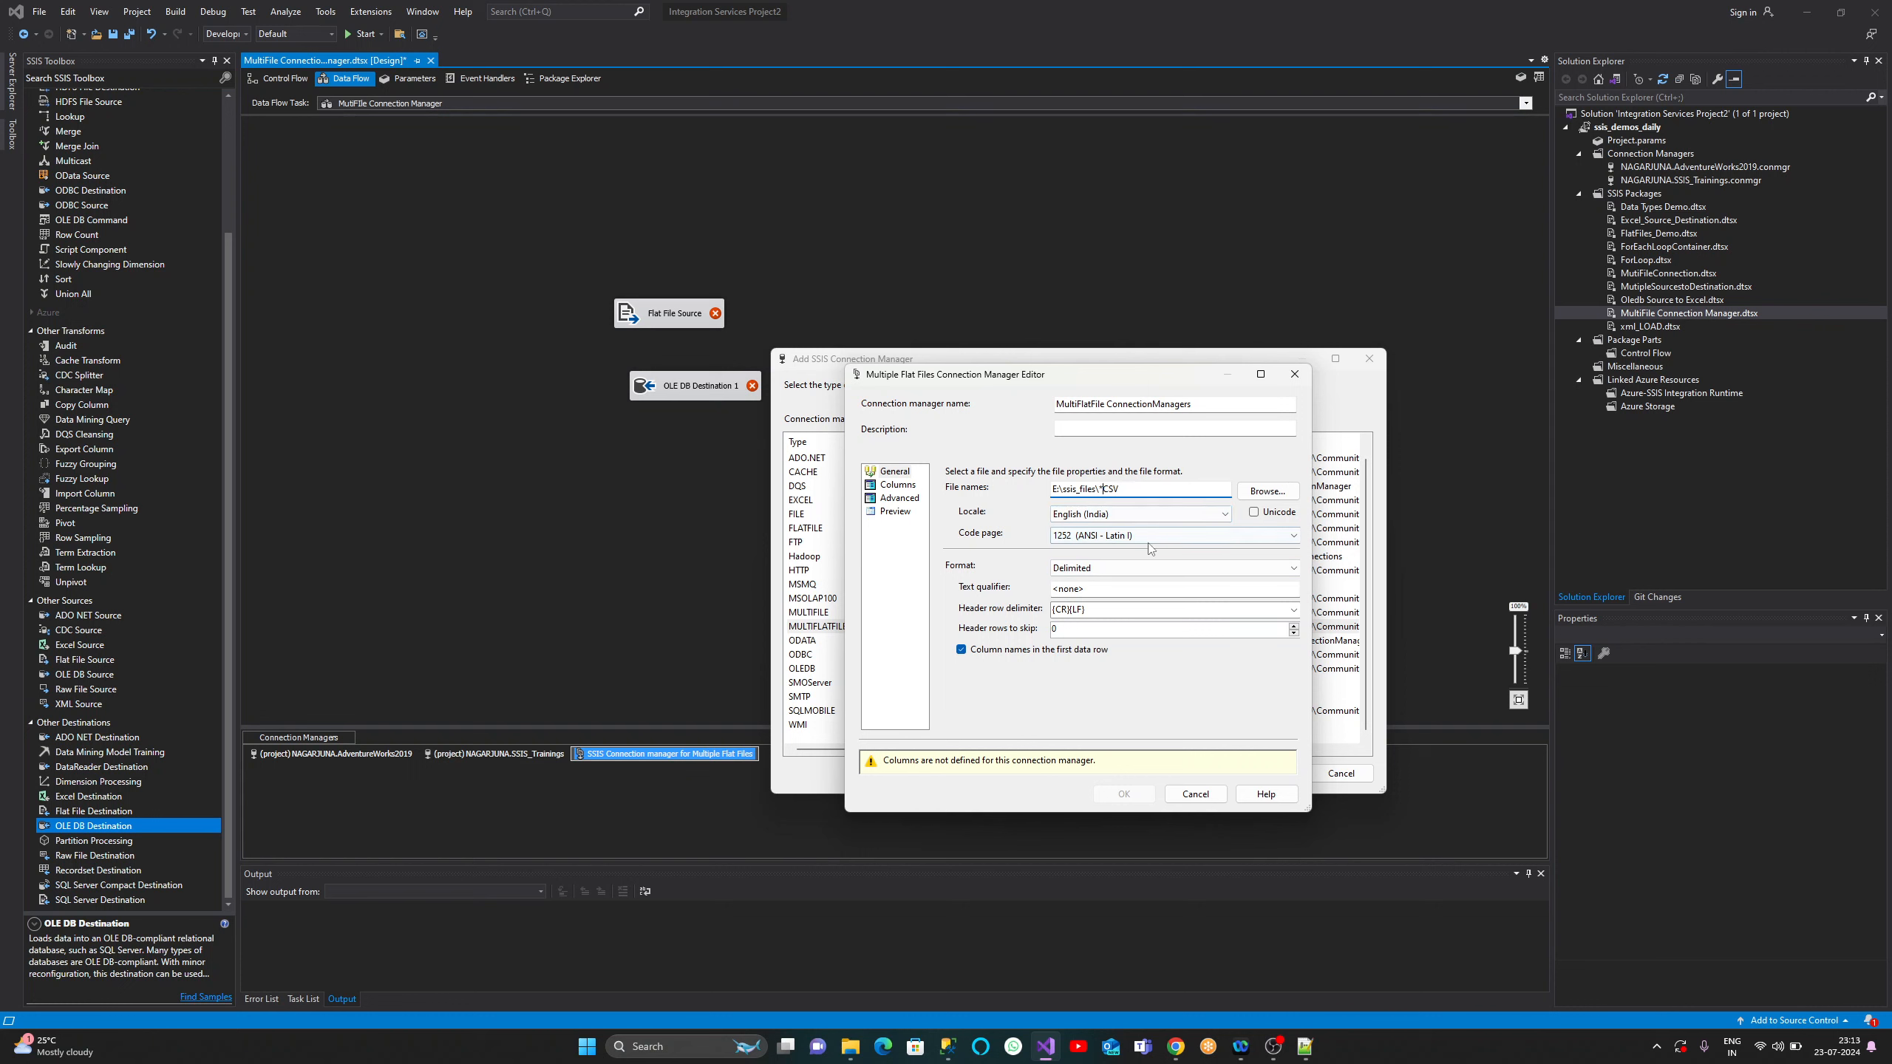
{"action": "left_click", "coordinate": [897, 484]}
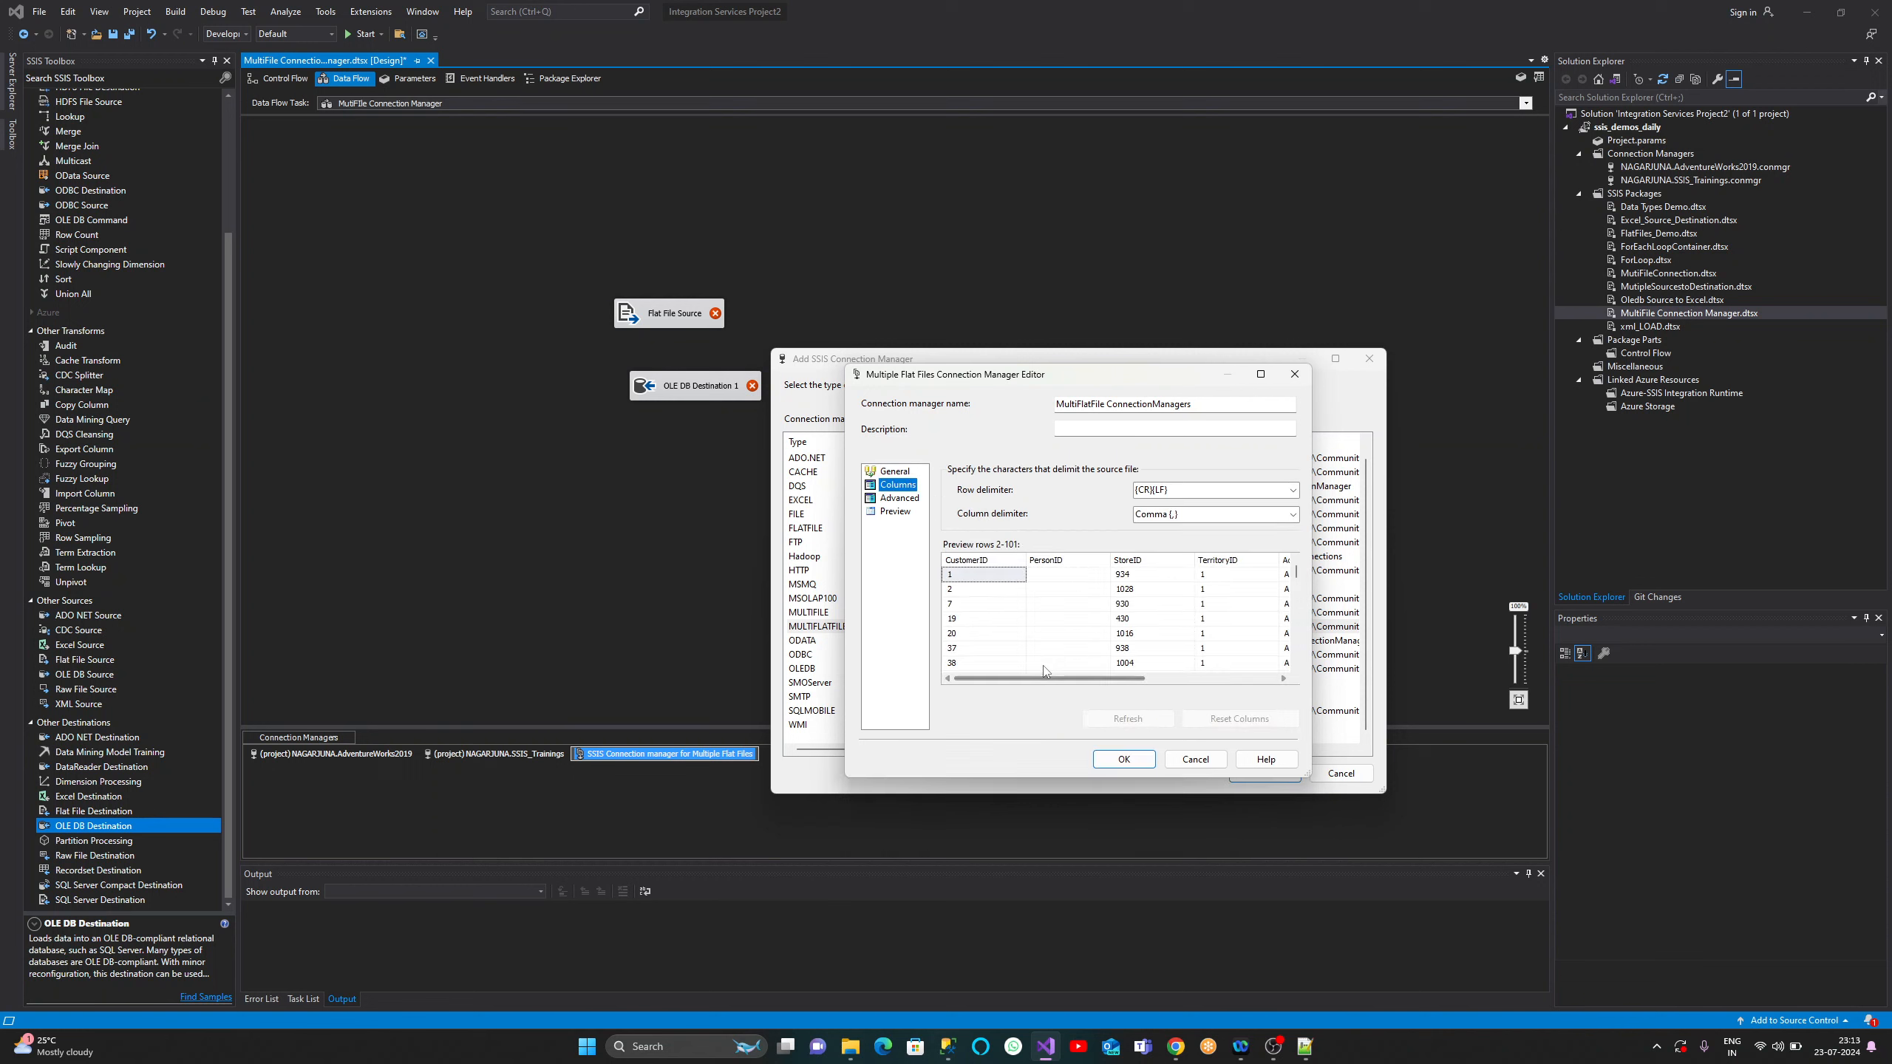
- Recheck the General page and the Columns data preview
{"action": "left_click", "coordinate": [896, 472]}
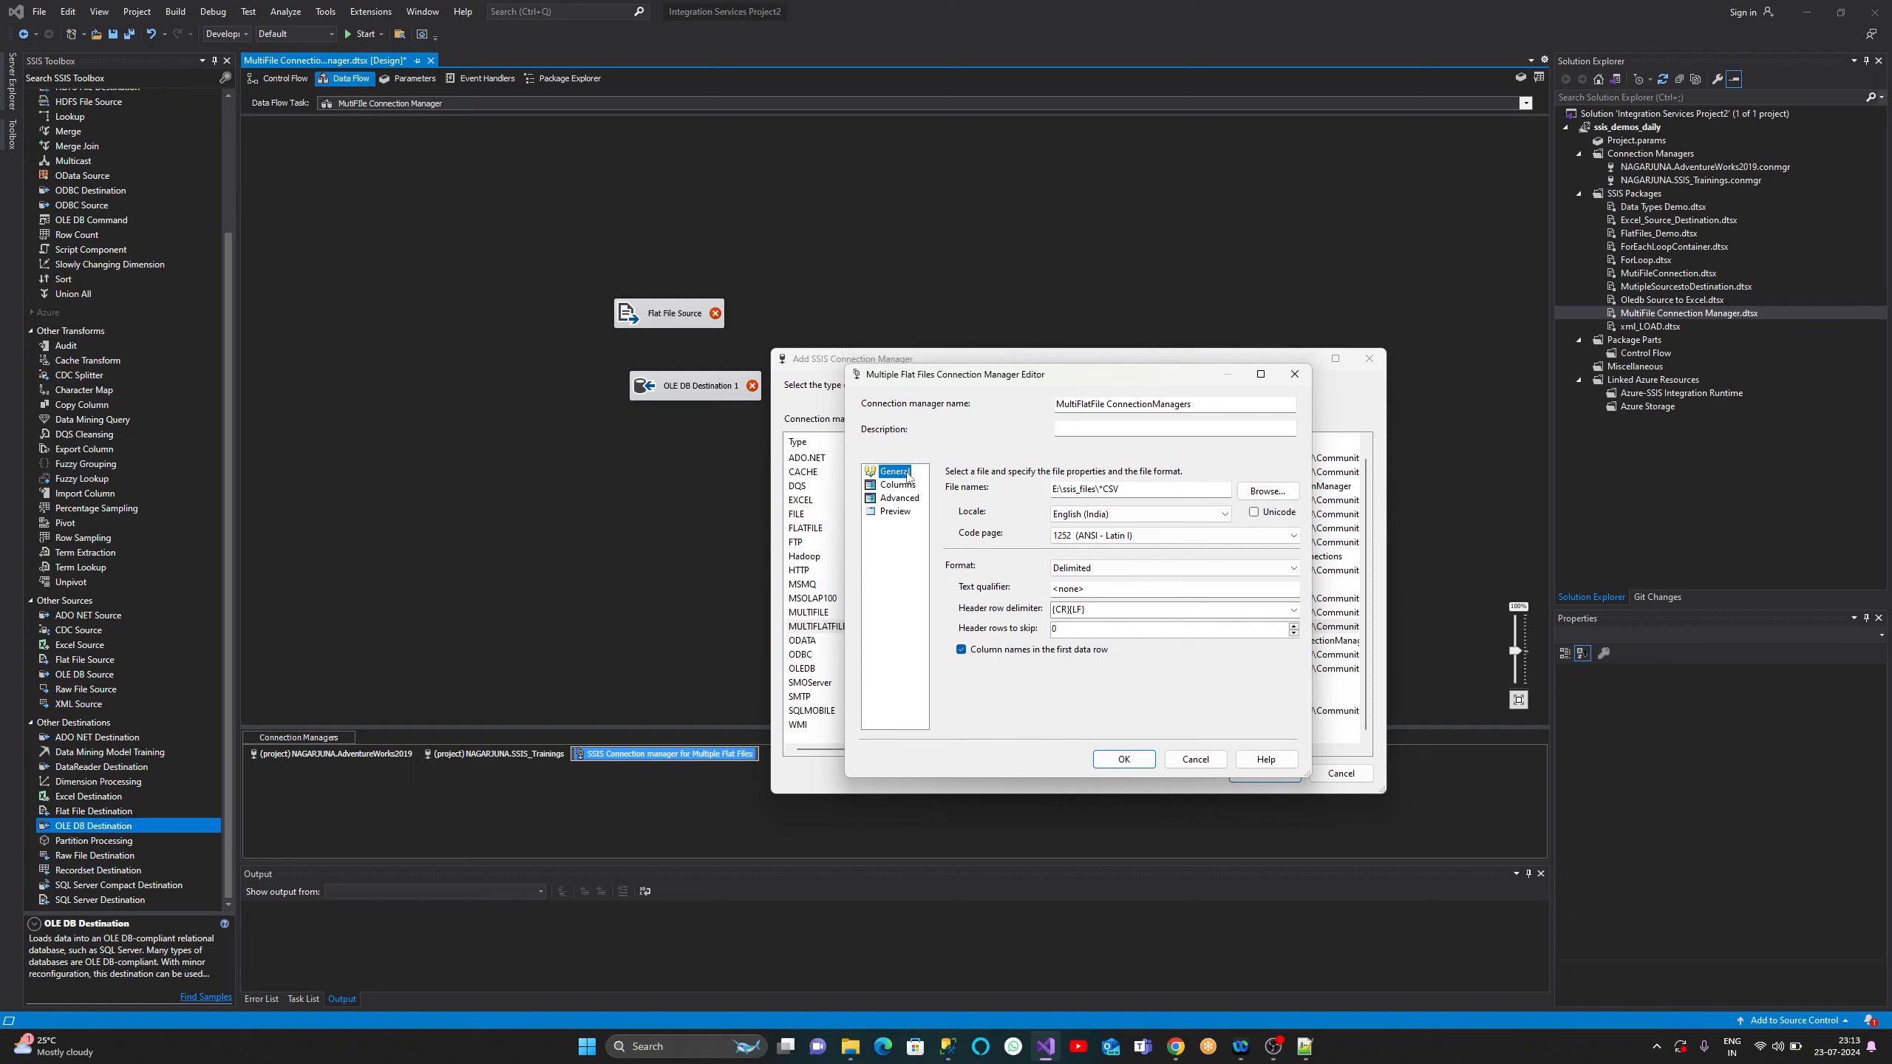
{"action": "left_click", "coordinate": [894, 489]}
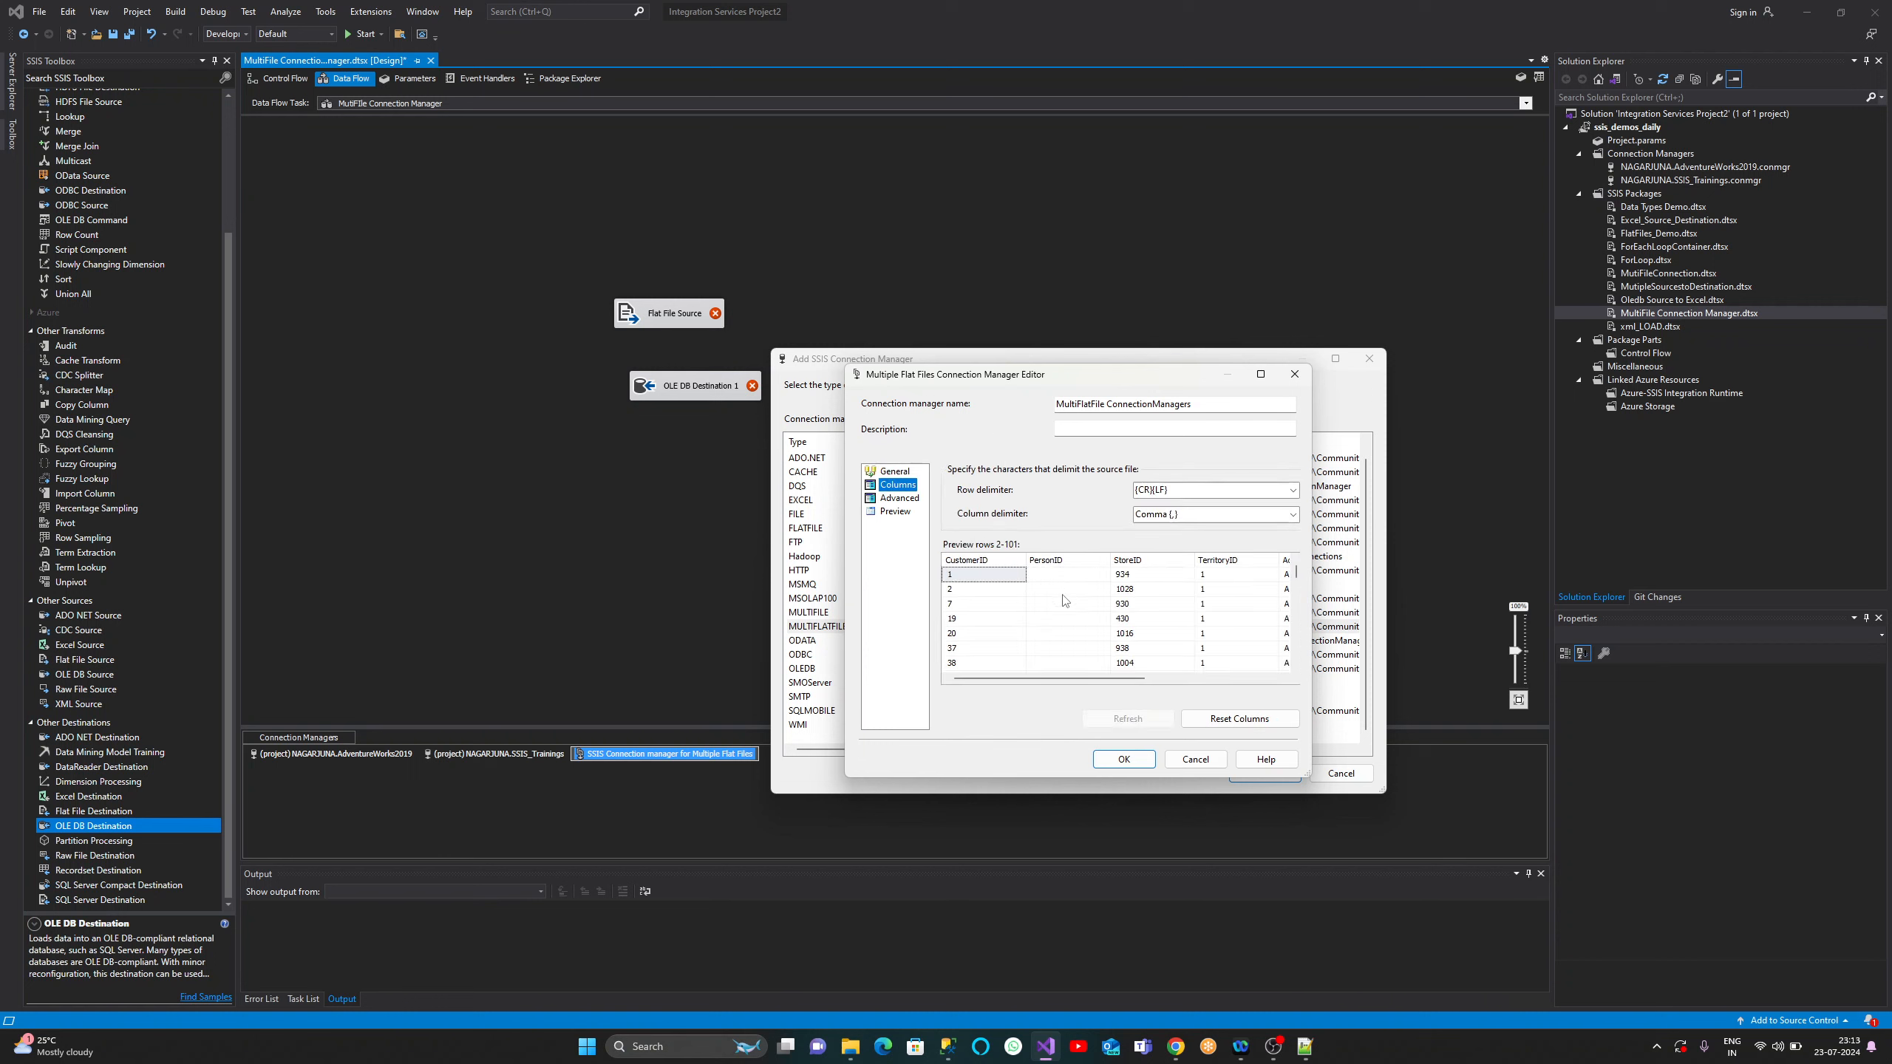
{"action": "left_click_drag", "start_coordinate": [1052, 678], "coordinate": [1270, 679]}
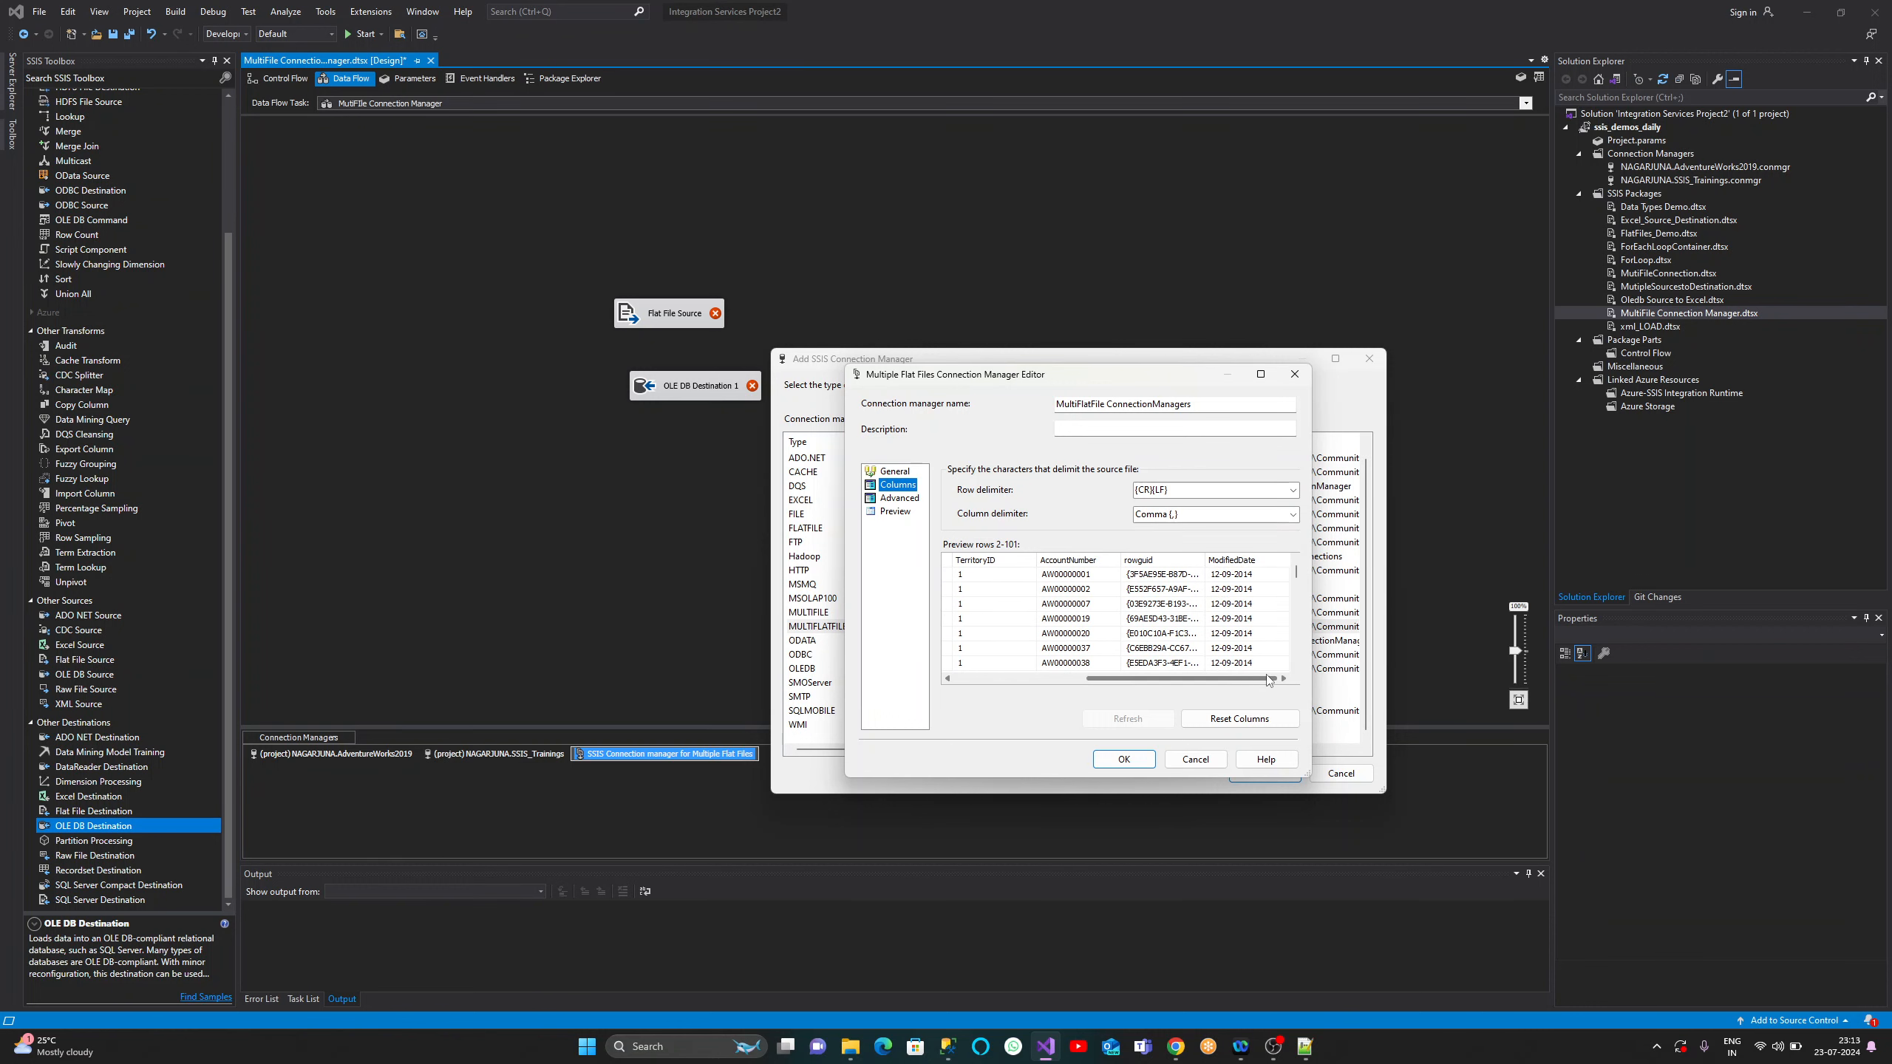
- Inspect Advanced properties for PersonID through ModifiedDate, then switch to the SSMS Customer query
{"action": "left_click", "coordinate": [908, 500]}
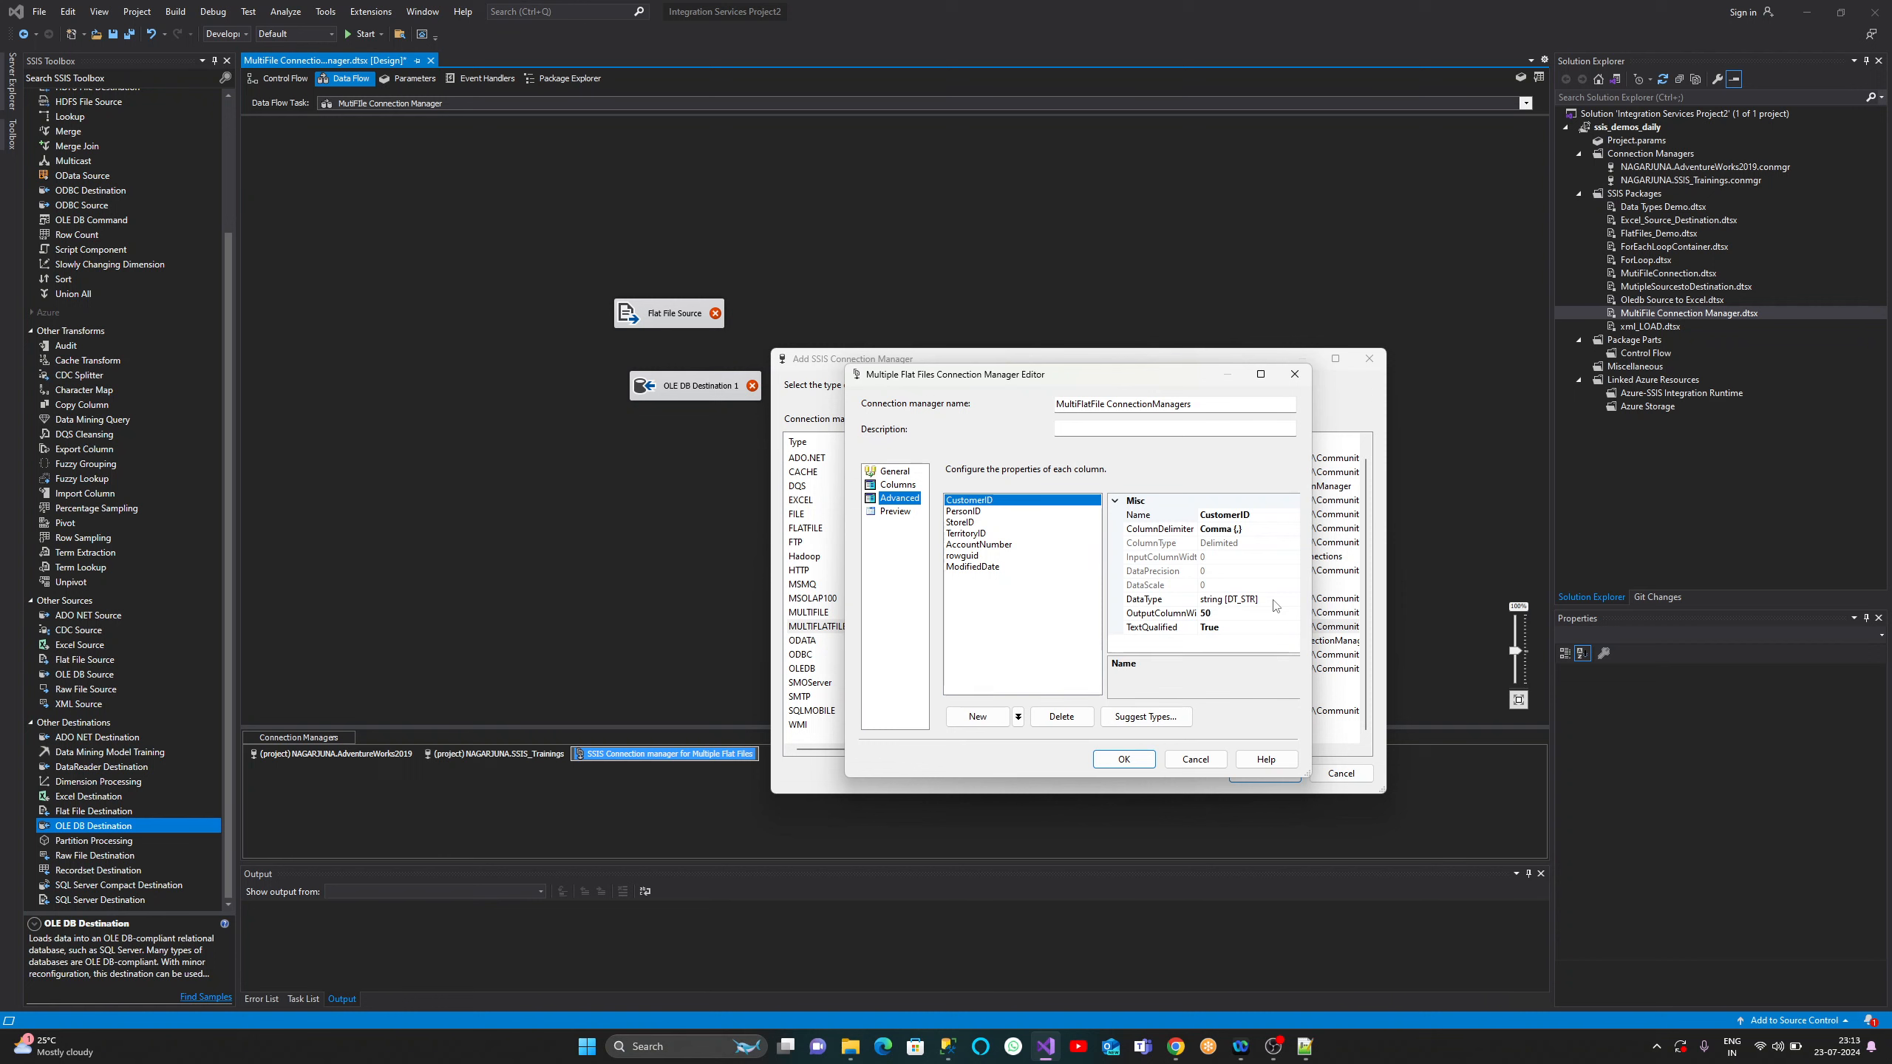
{"action": "left_click", "coordinate": [979, 513]}
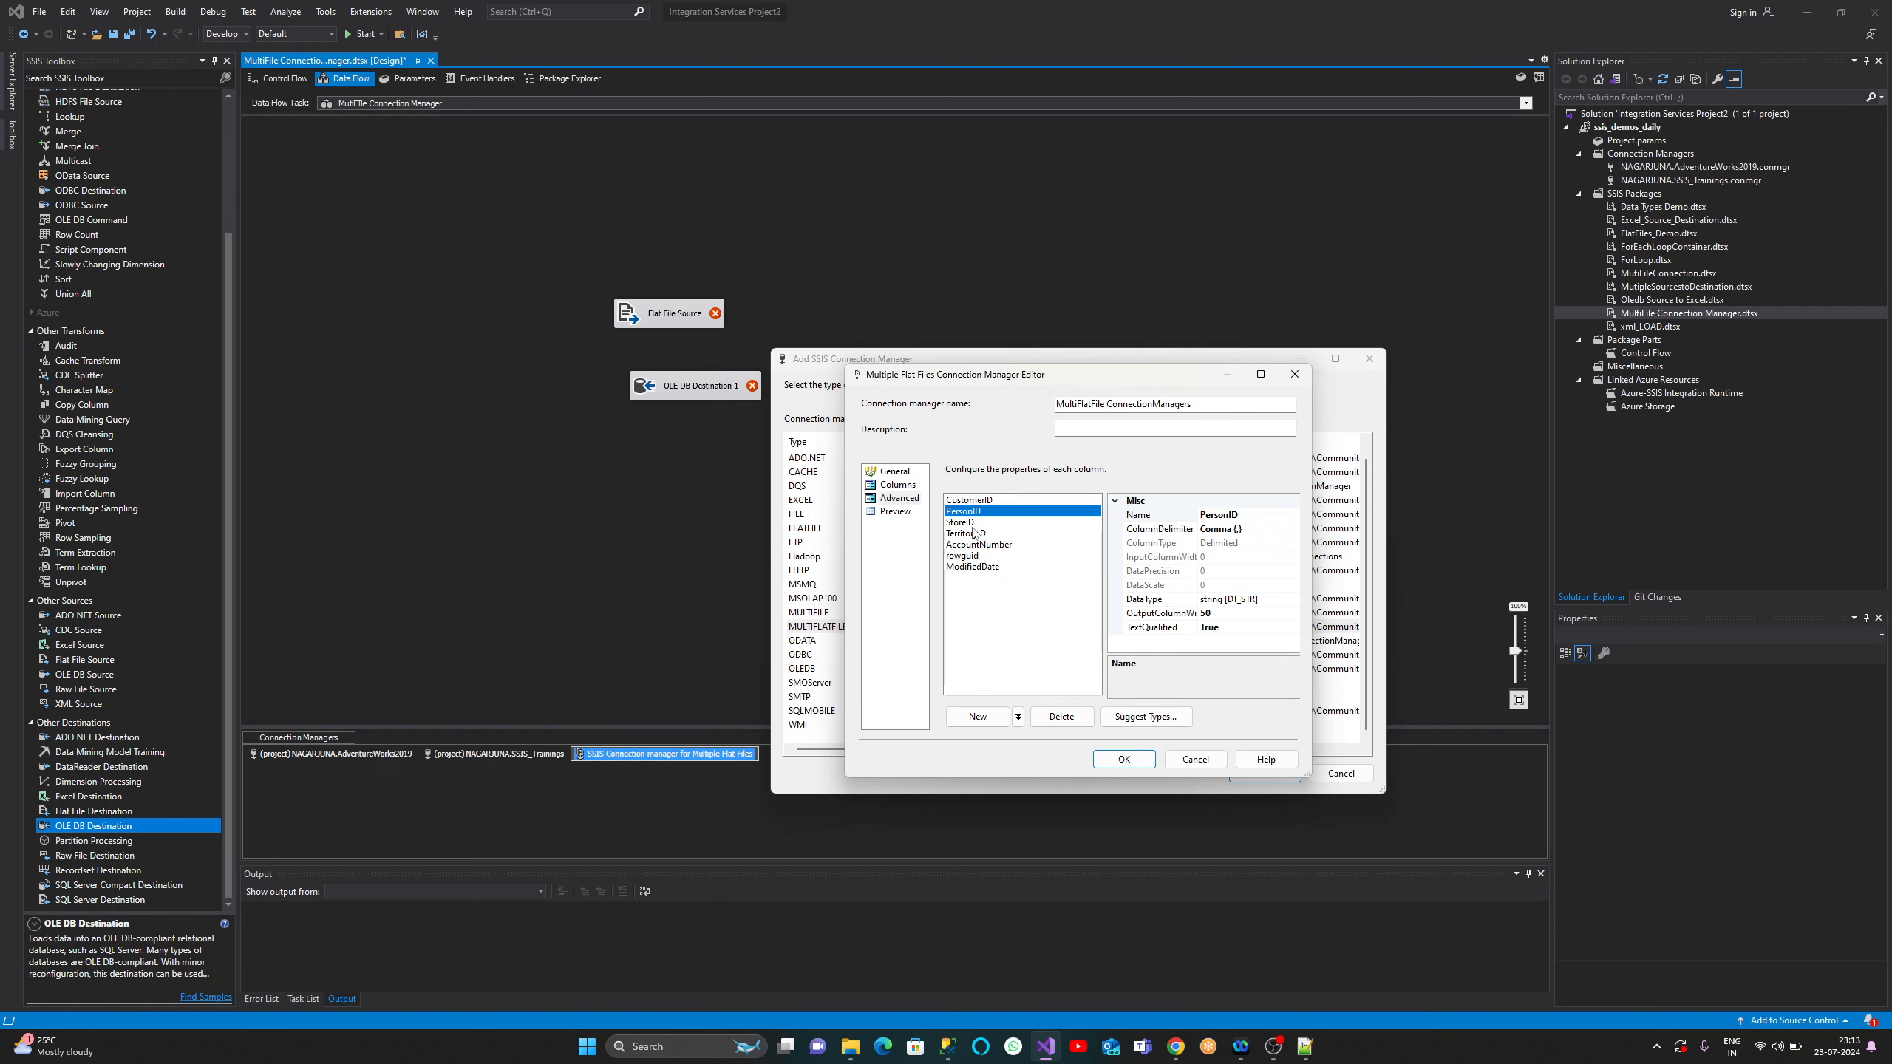
{"action": "left_click", "coordinate": [972, 522]}
{"action": "left_click", "coordinate": [976, 533]}
{"action": "left_click", "coordinate": [978, 556]}
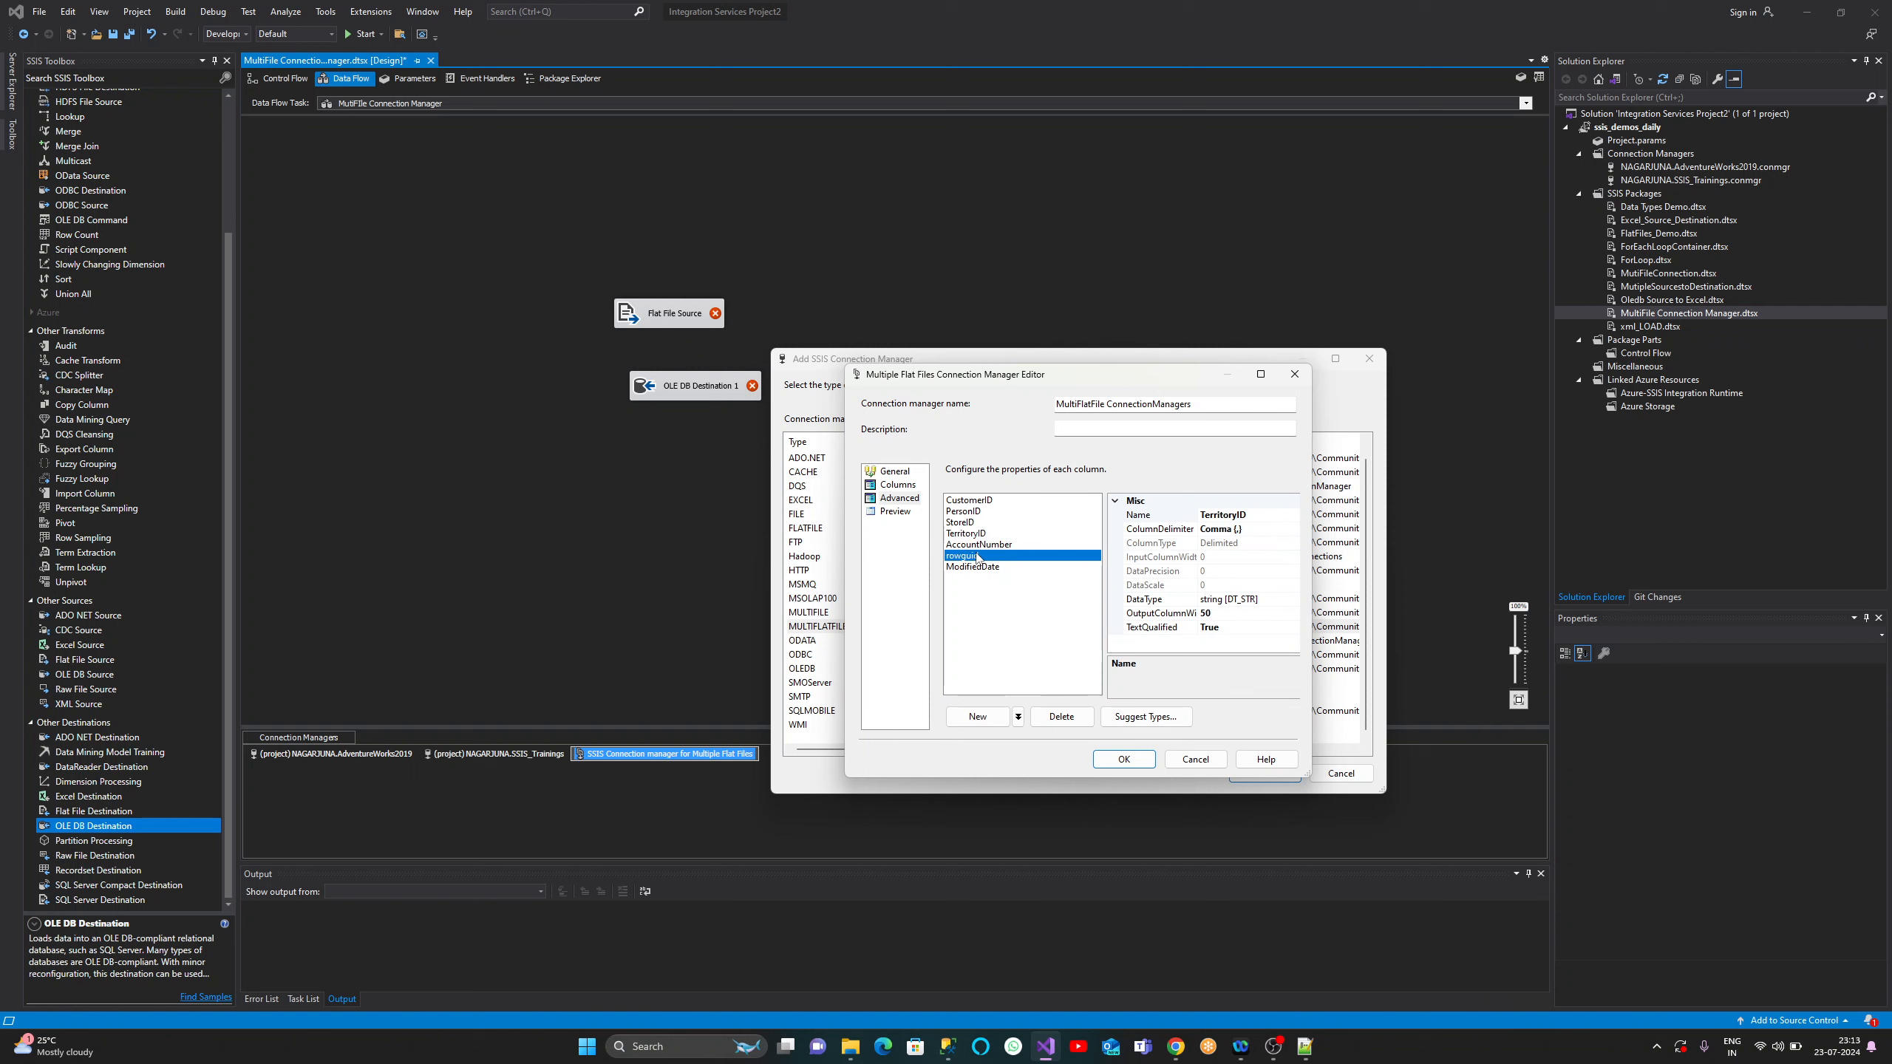
{"action": "left_click", "coordinate": [981, 569]}
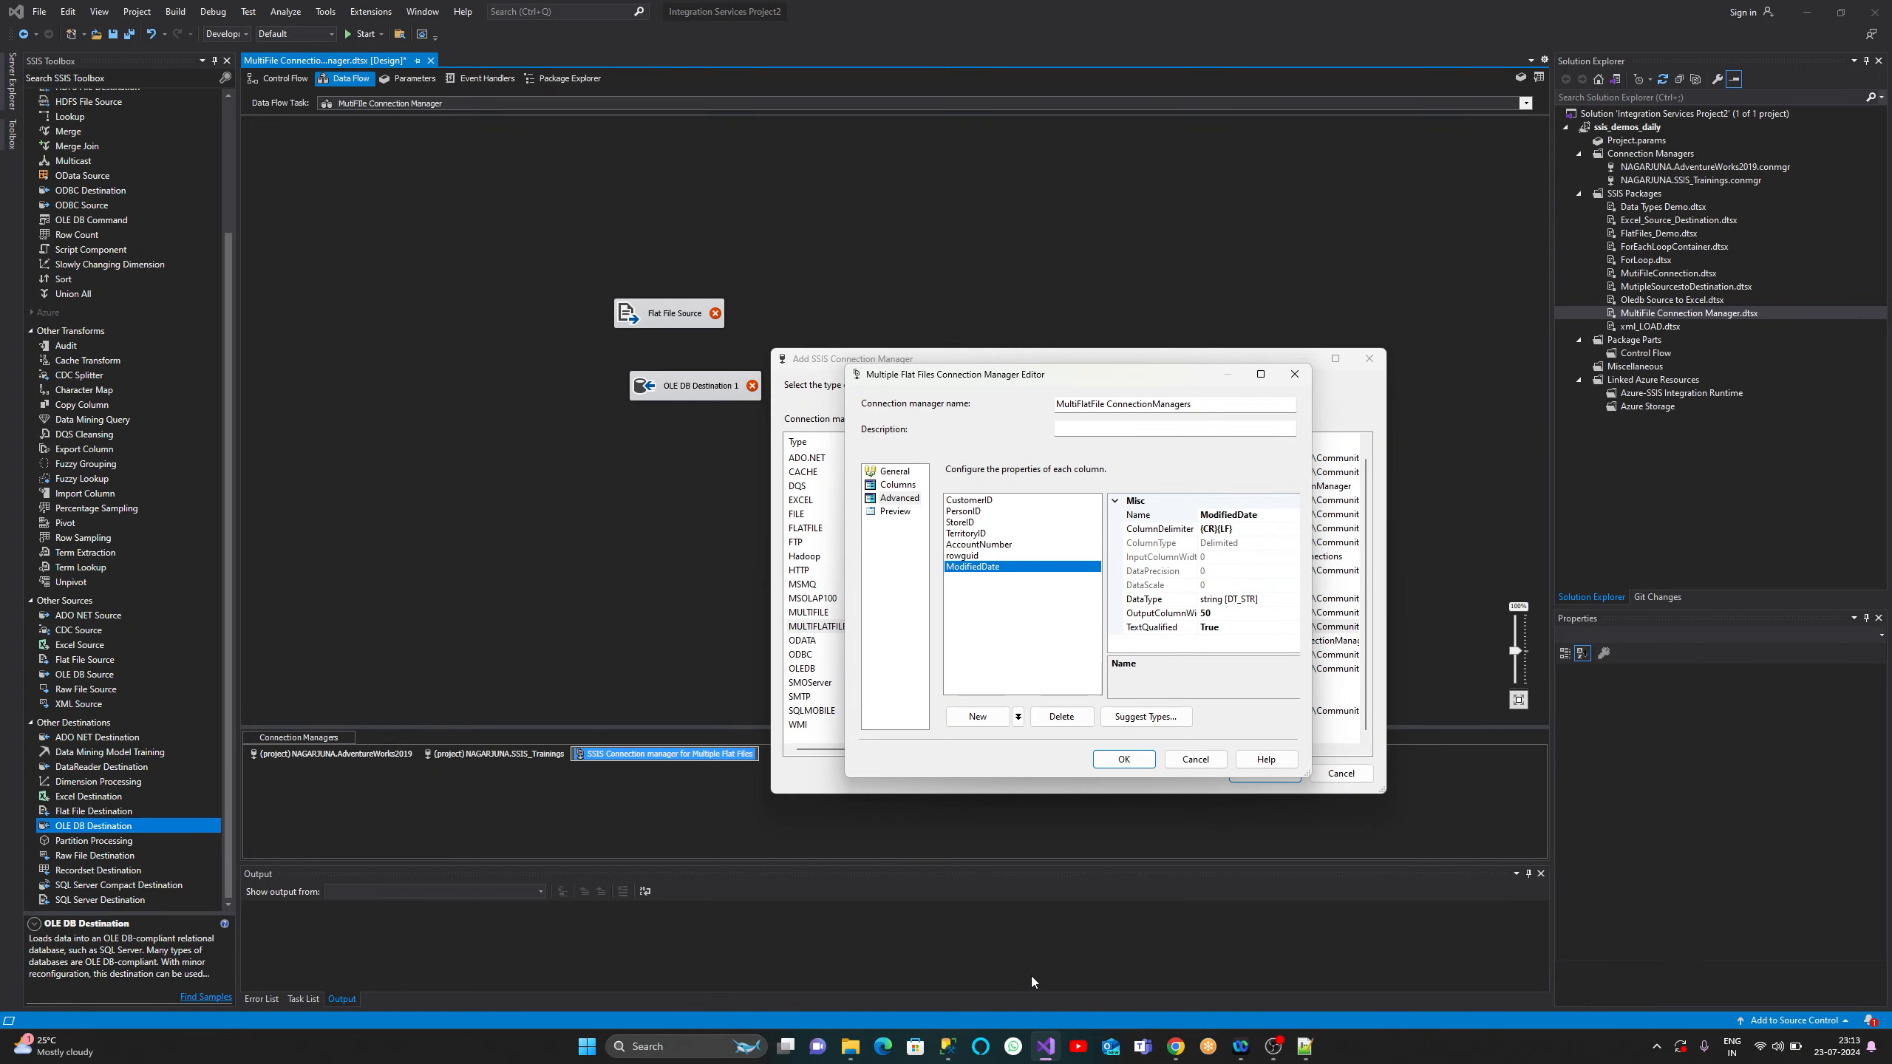
{"action": "left_click", "coordinate": [948, 1046]}
{"action": "left_click", "coordinate": [916, 322]}
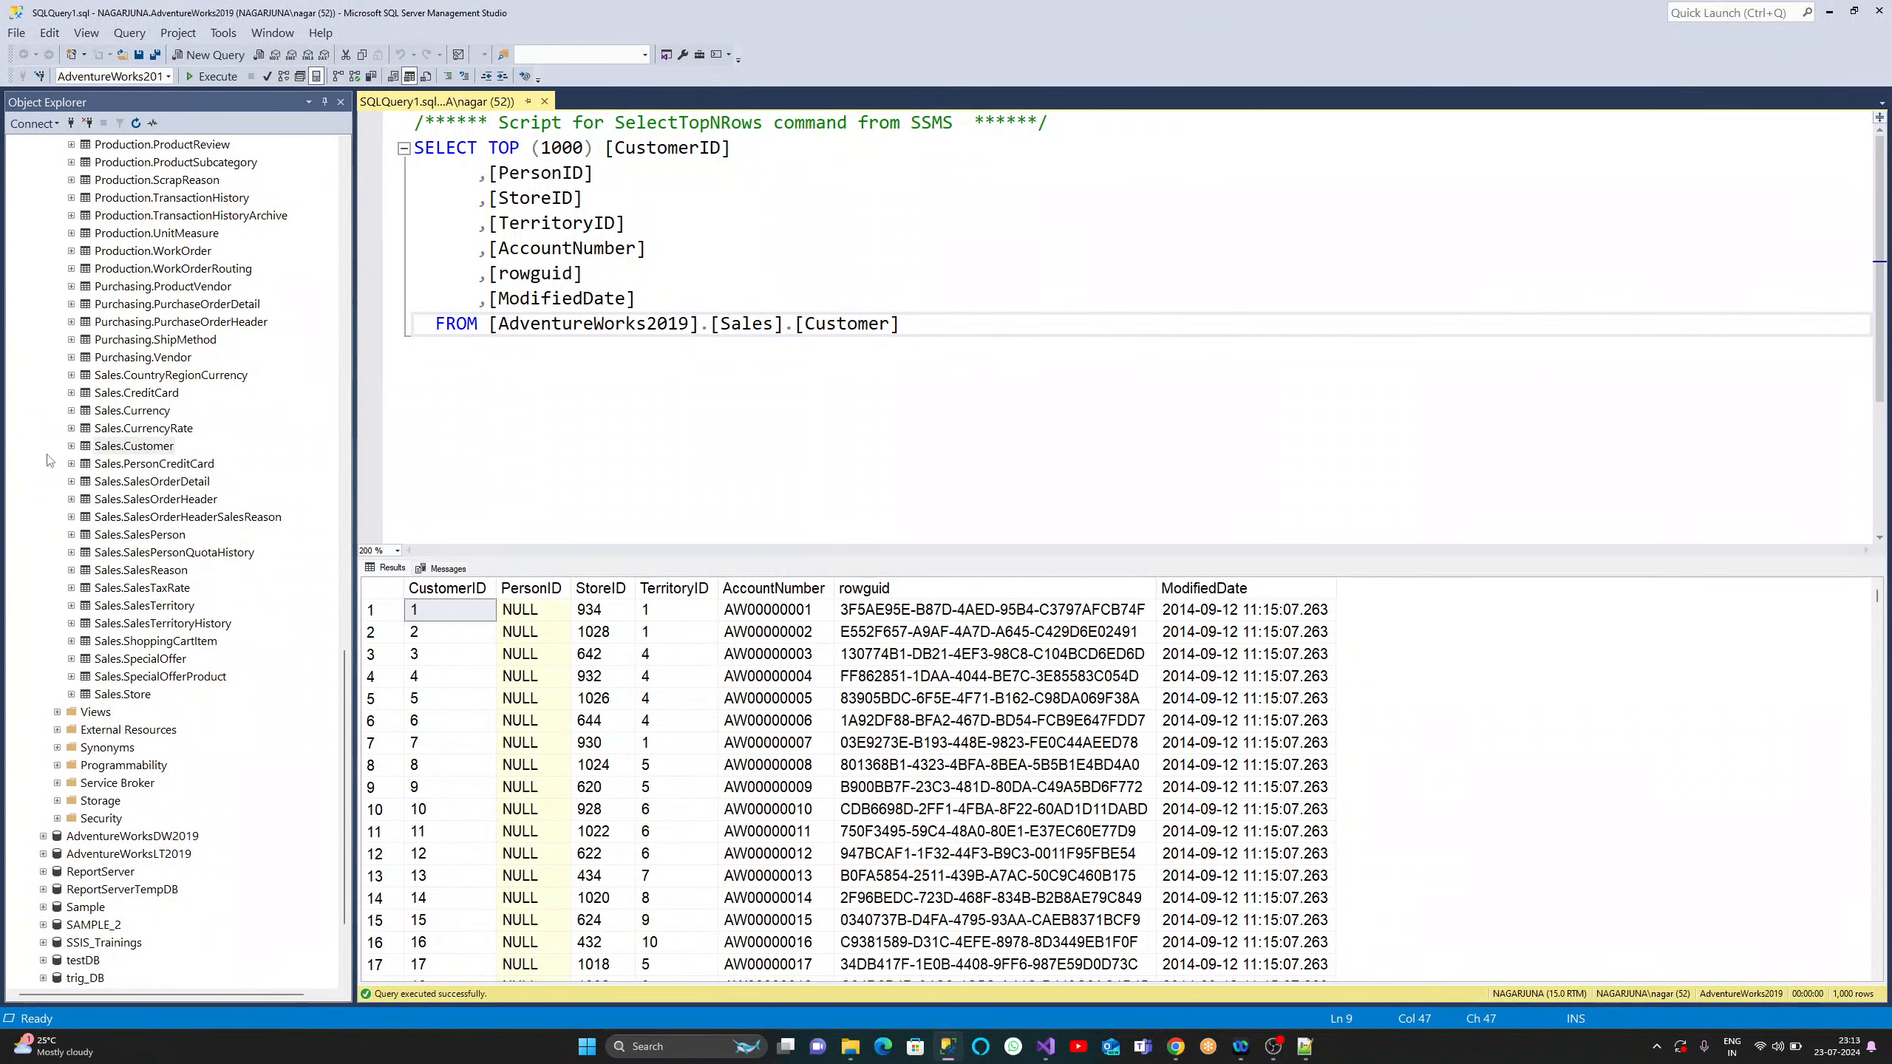
- Script the Sales.Customer table as CREATE TABLE into a new query editor window
{"action": "left_click", "coordinate": [71, 445]}
{"action": "right_click", "coordinate": [115, 448]}
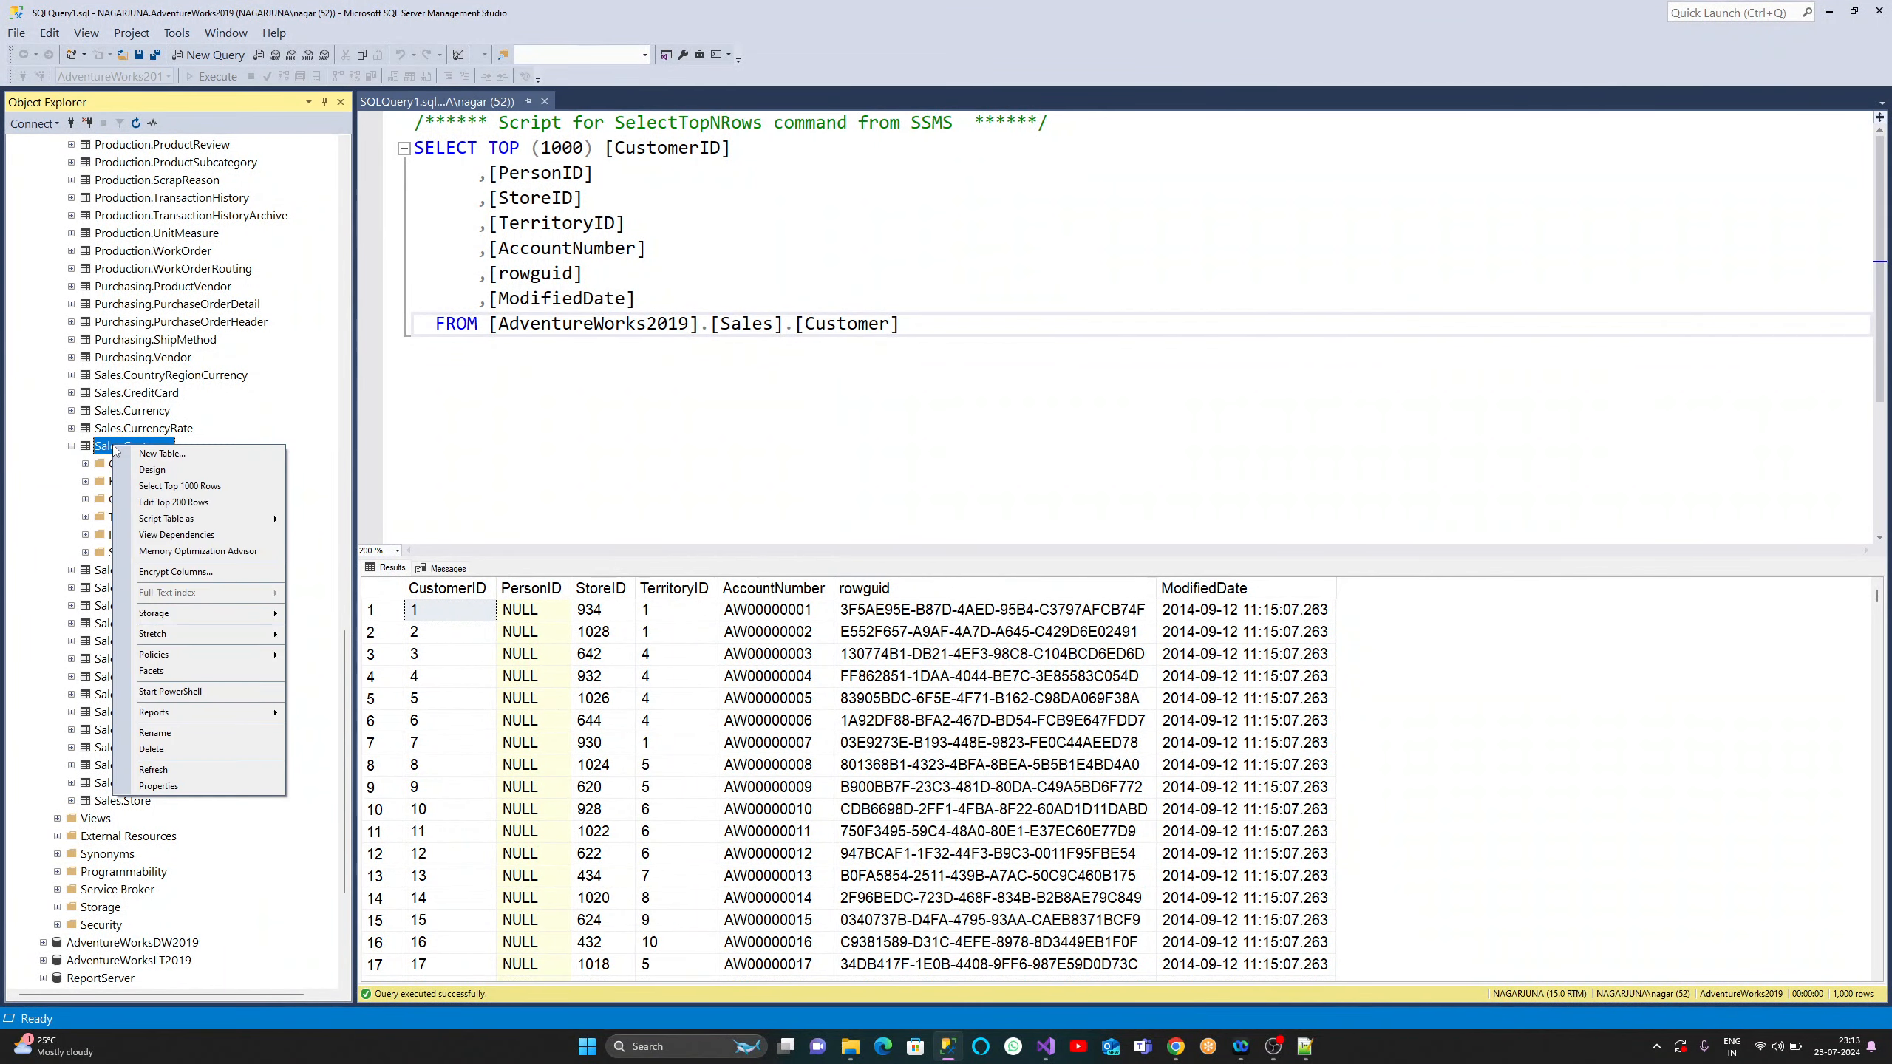
{"action": "mouse_move", "coordinate": [215, 520]}
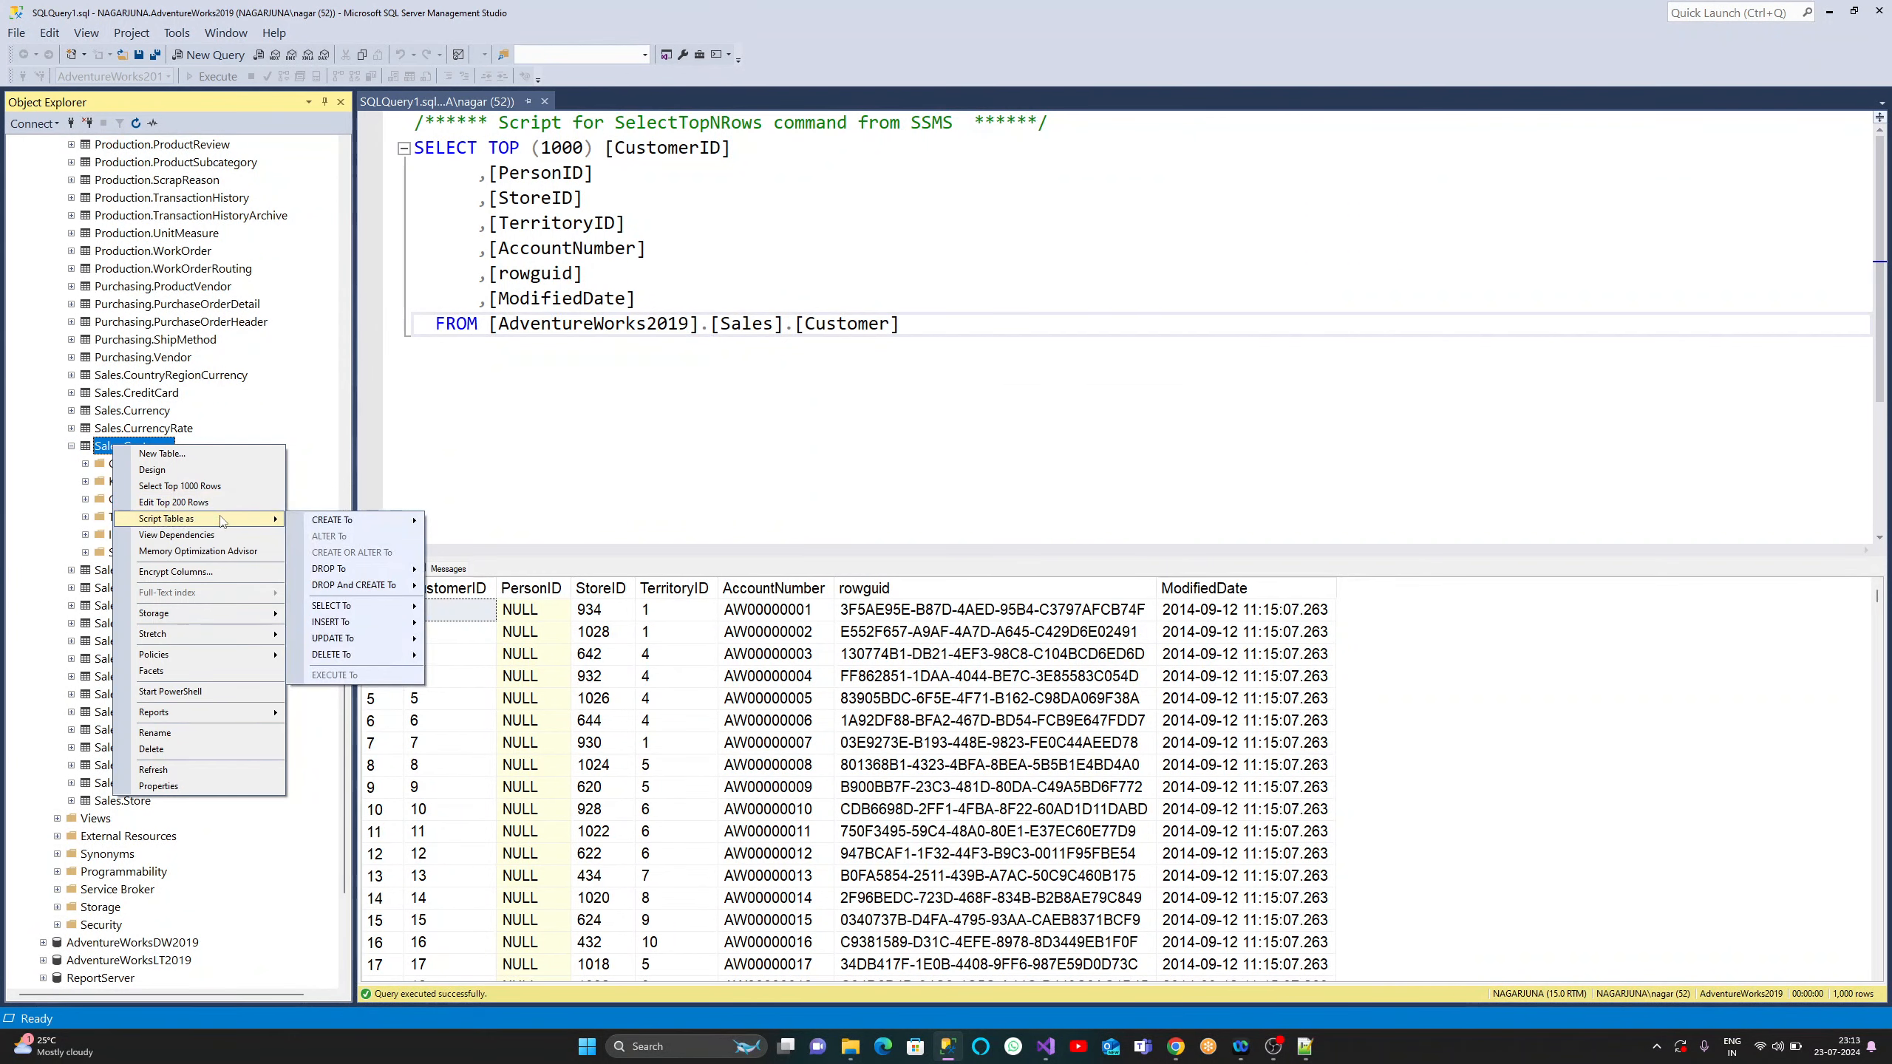
{"action": "mouse_move", "coordinate": [309, 520]}
{"action": "left_click", "coordinate": [452, 520]}
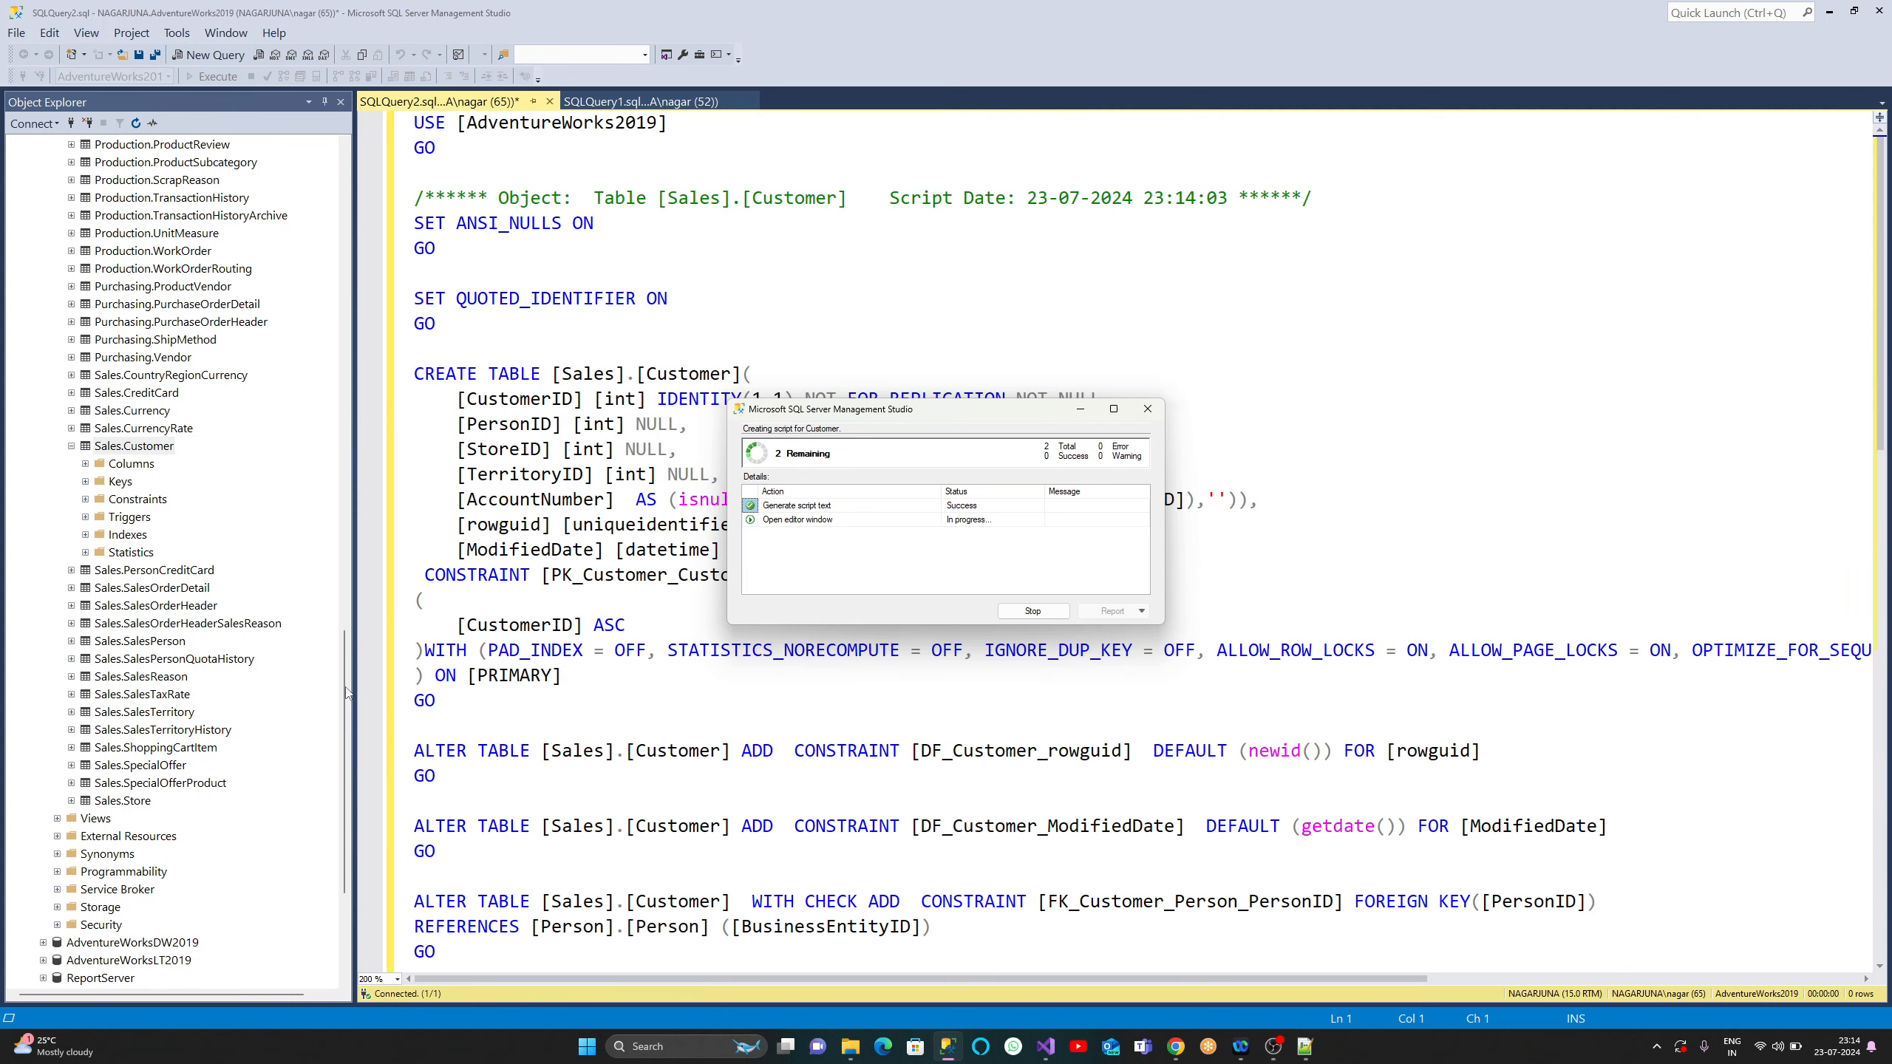
- Reselect Sales.Customer in Object Explorer, then shrink SSMS and place it over Visual Studio
{"action": "left_click_drag", "start_coordinate": [346, 692], "coordinate": [345, 208]}
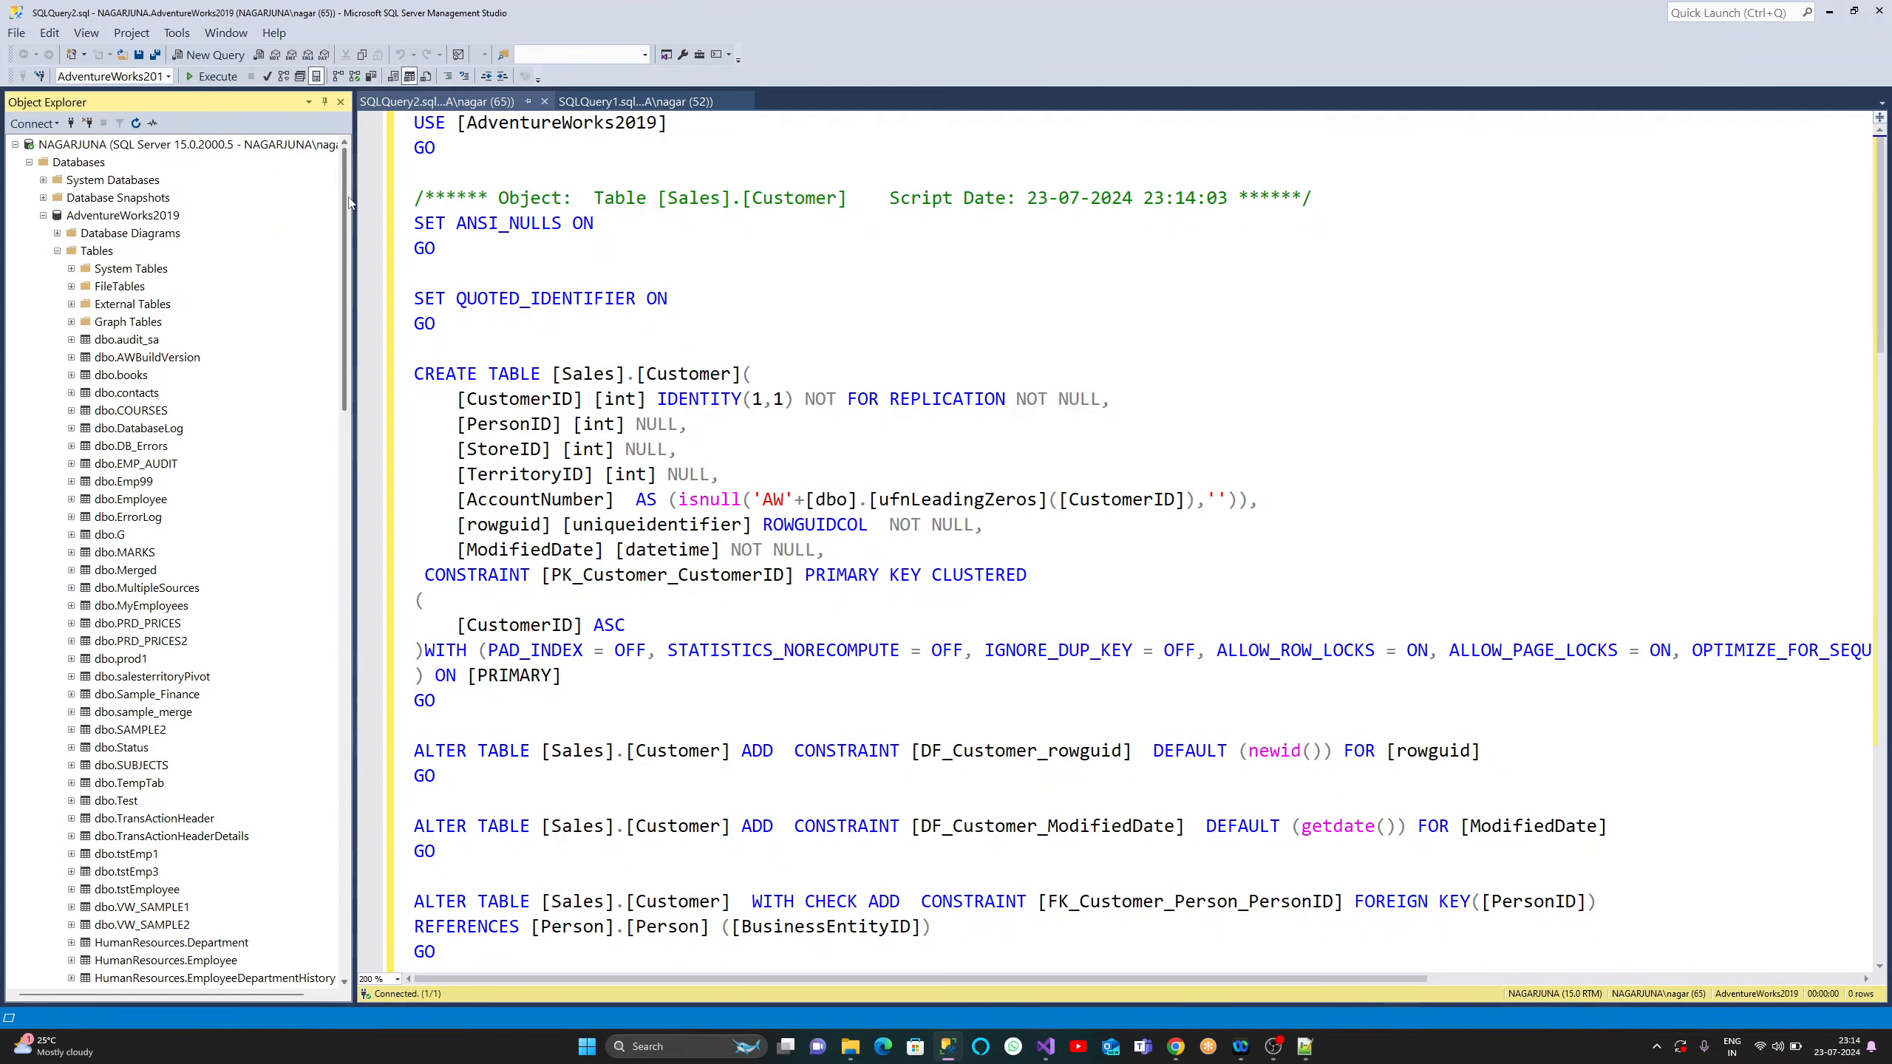
{"action": "left_click", "coordinate": [57, 252]}
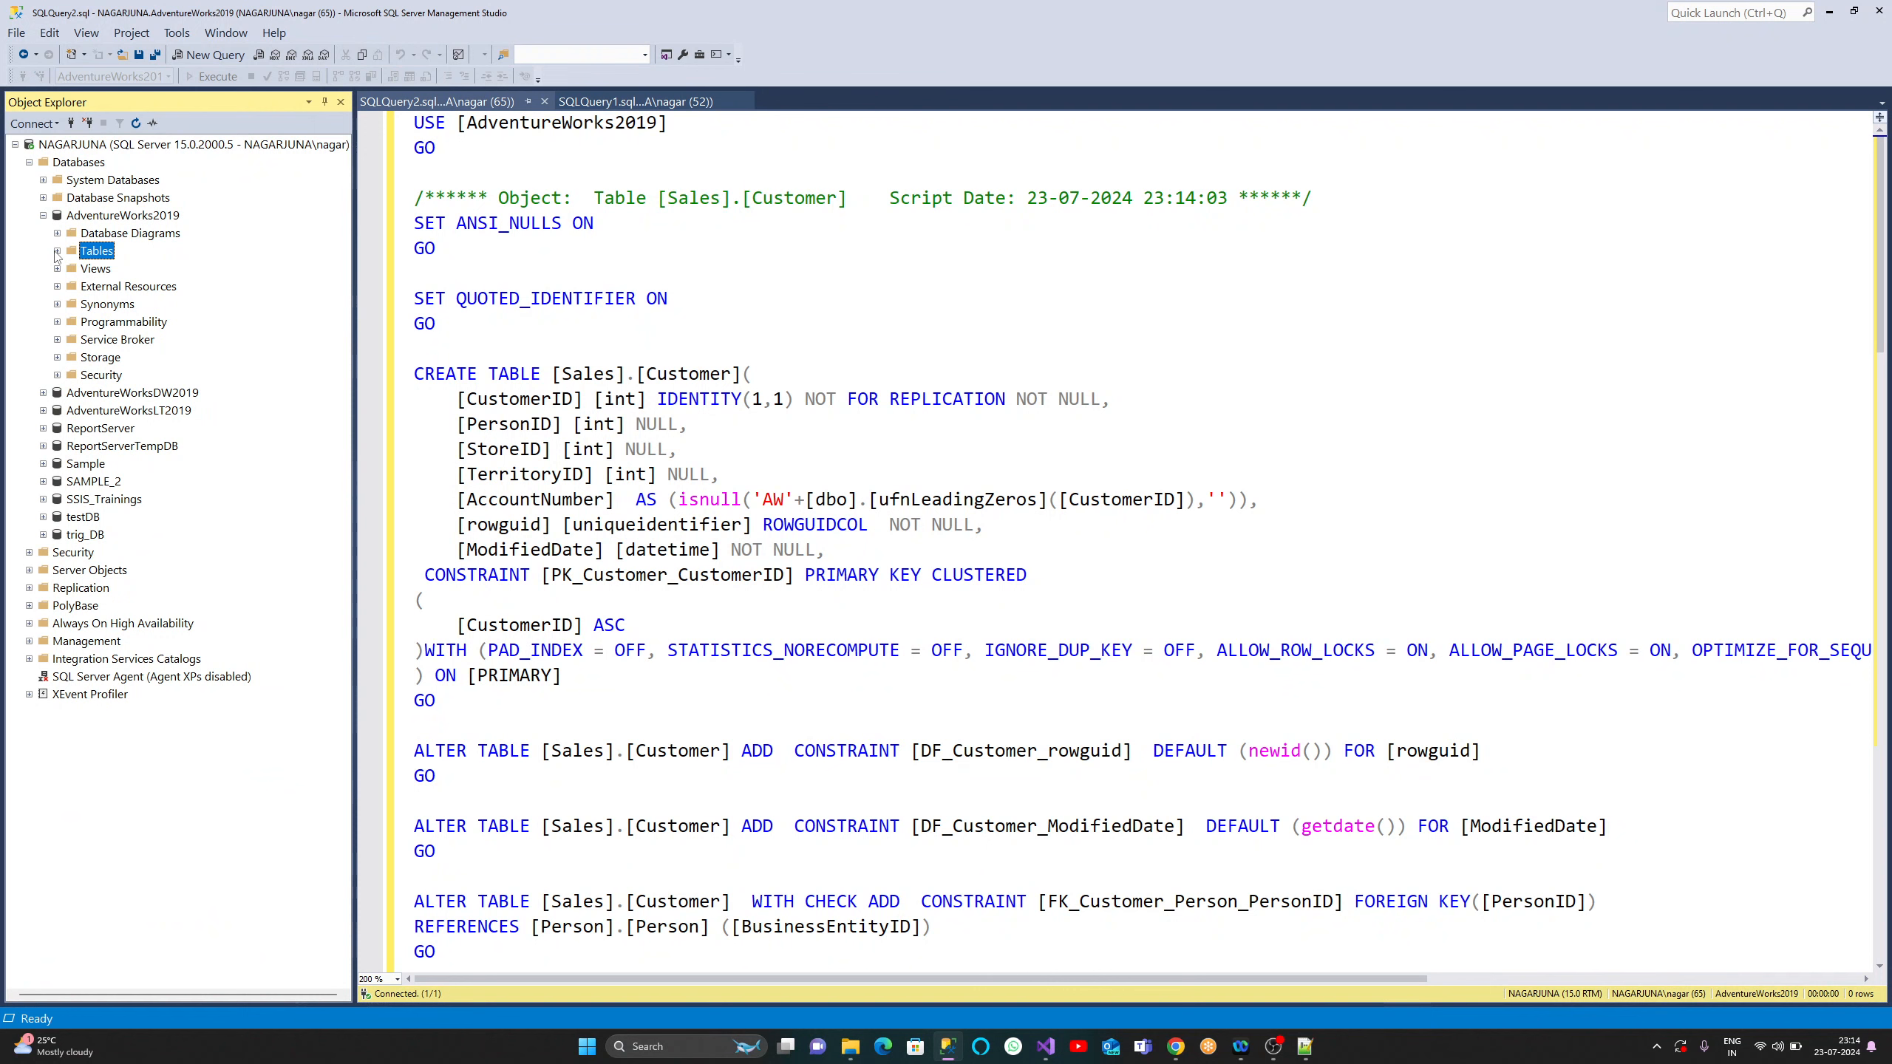
{"action": "left_click", "coordinate": [57, 252]}
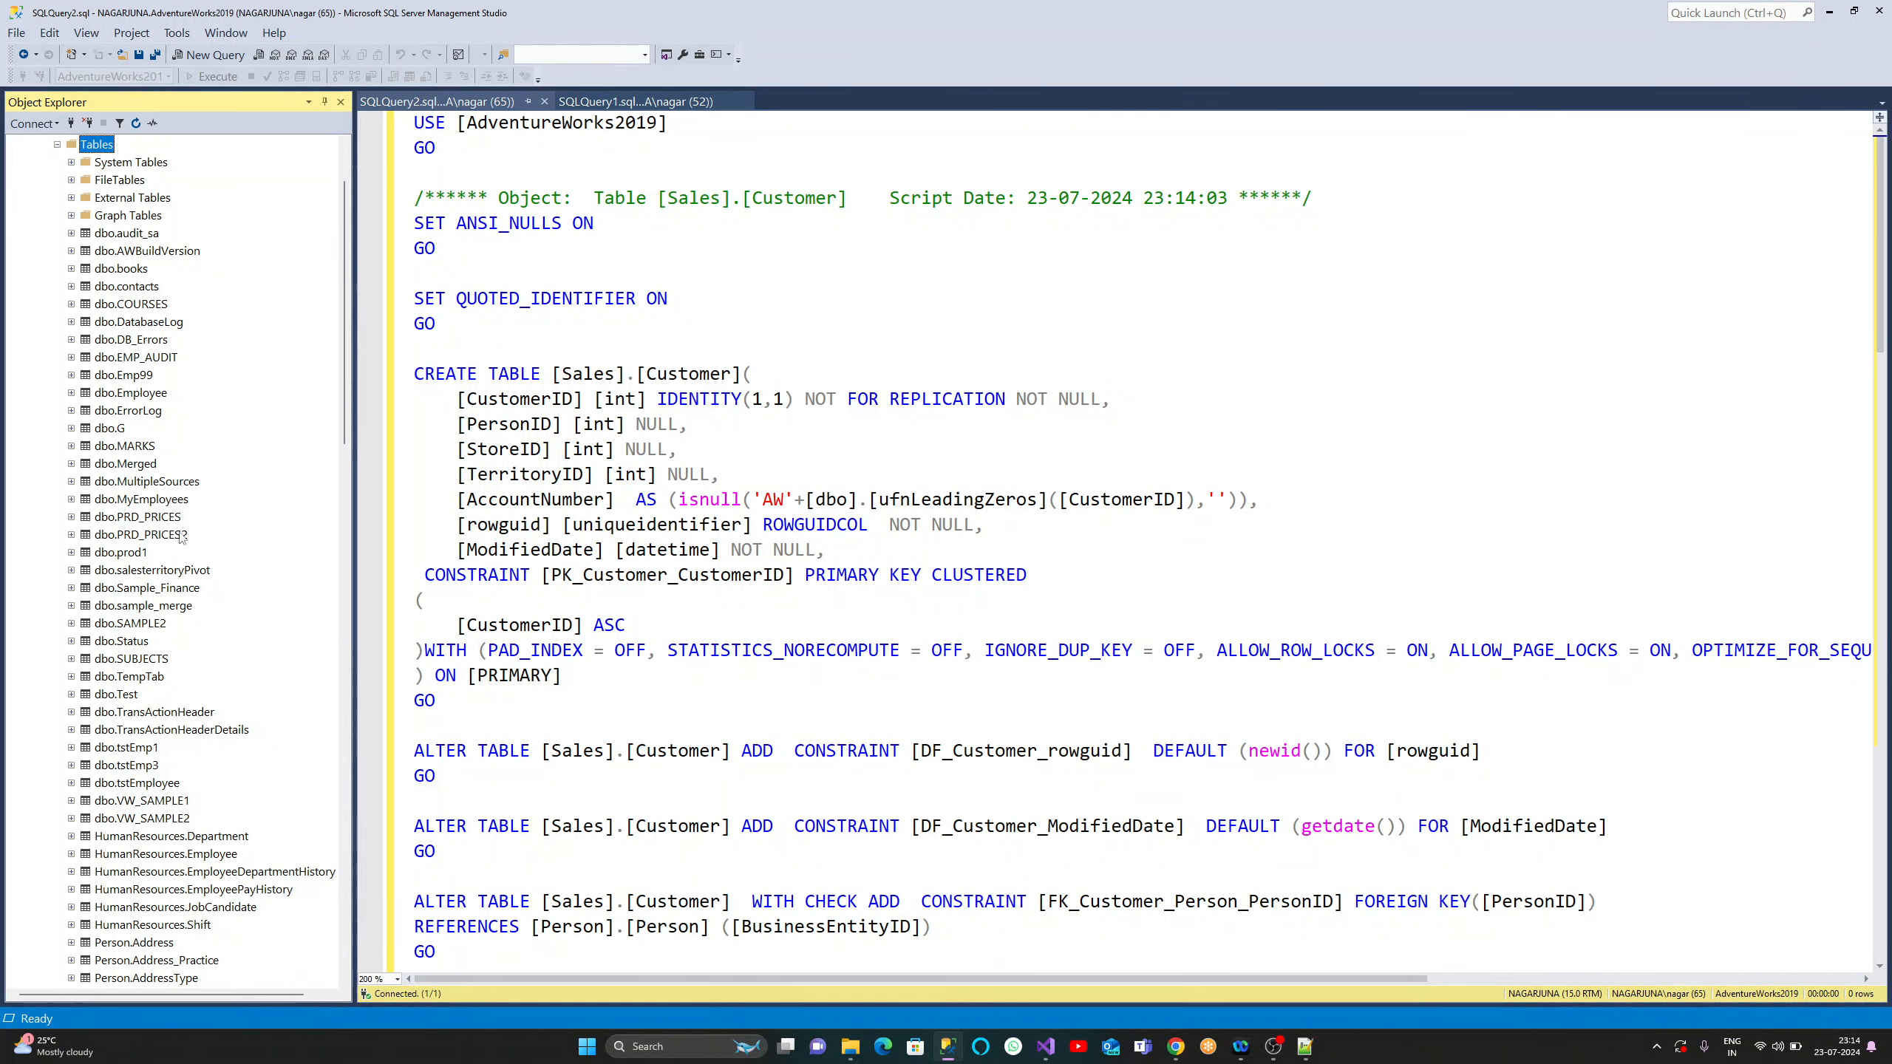
{"action": "left_click_drag", "start_coordinate": [346, 274], "coordinate": [342, 717]}
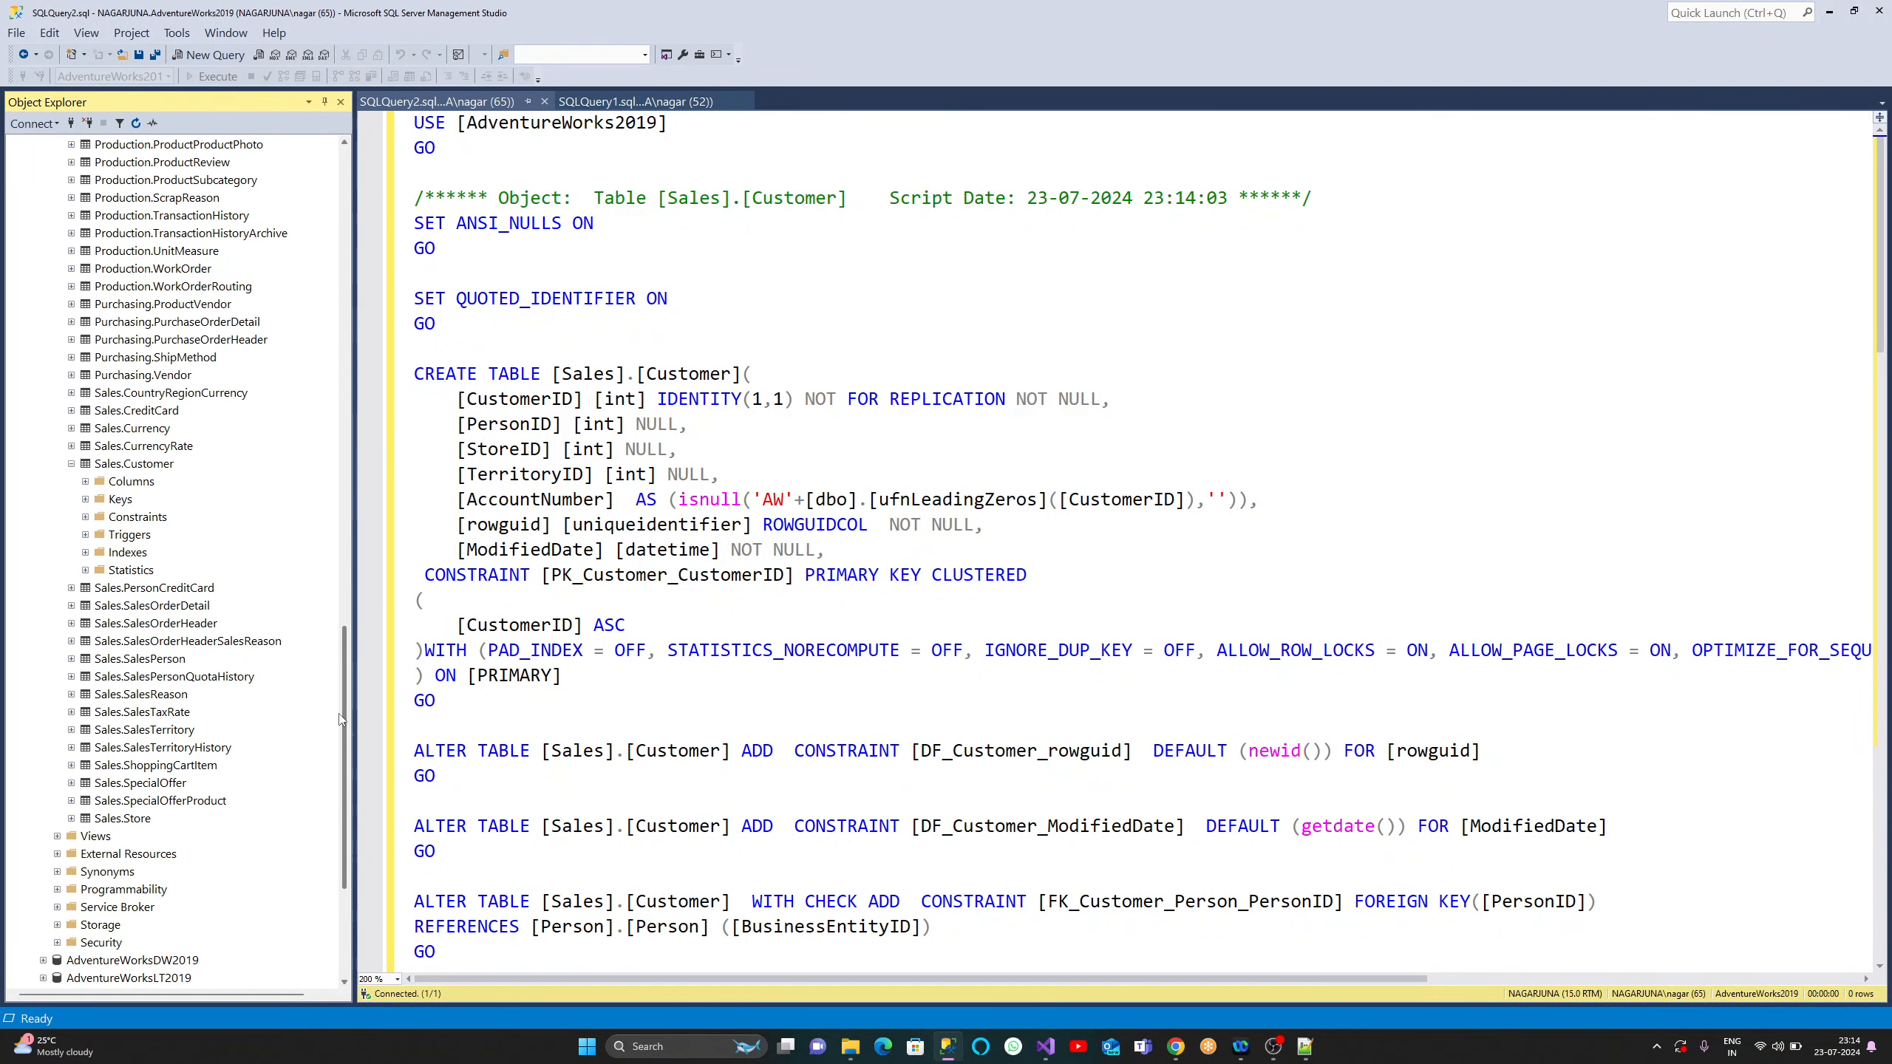
{"action": "left_click", "coordinate": [136, 465]}
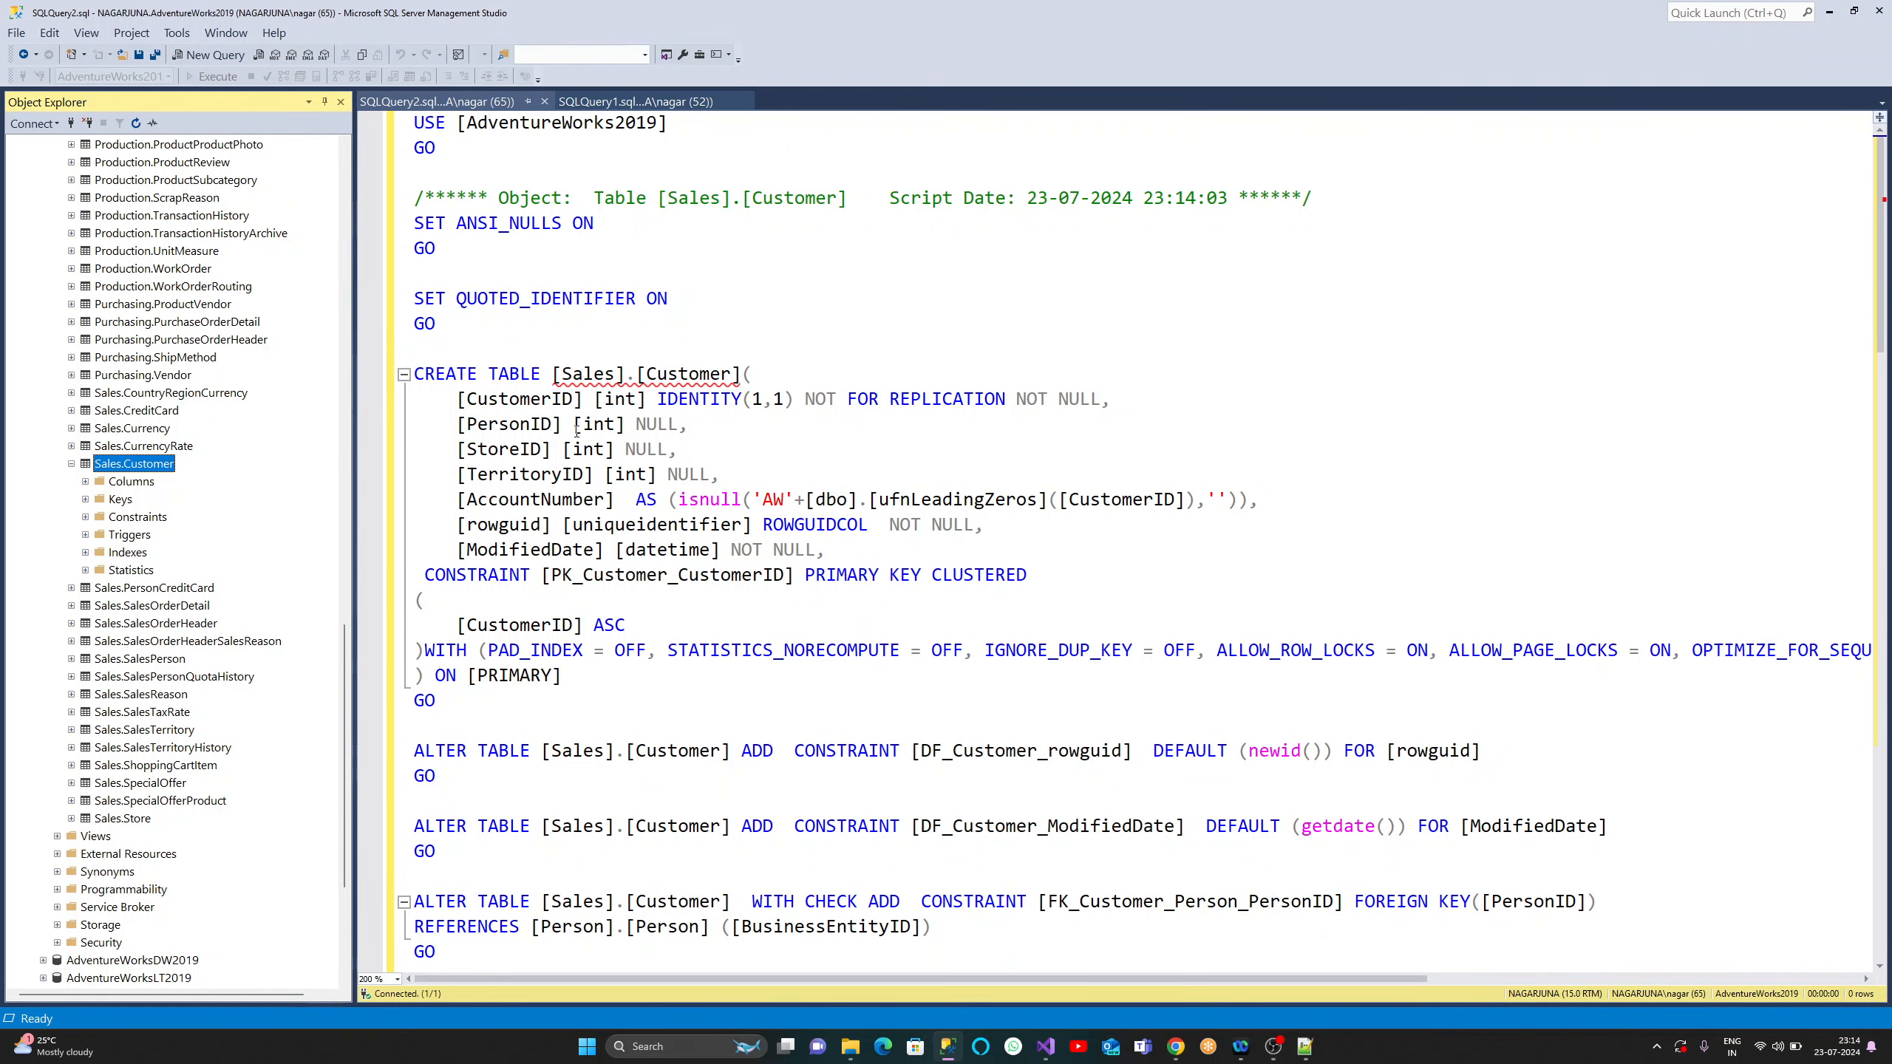
{"action": "key", "text": "alt+Tab"}
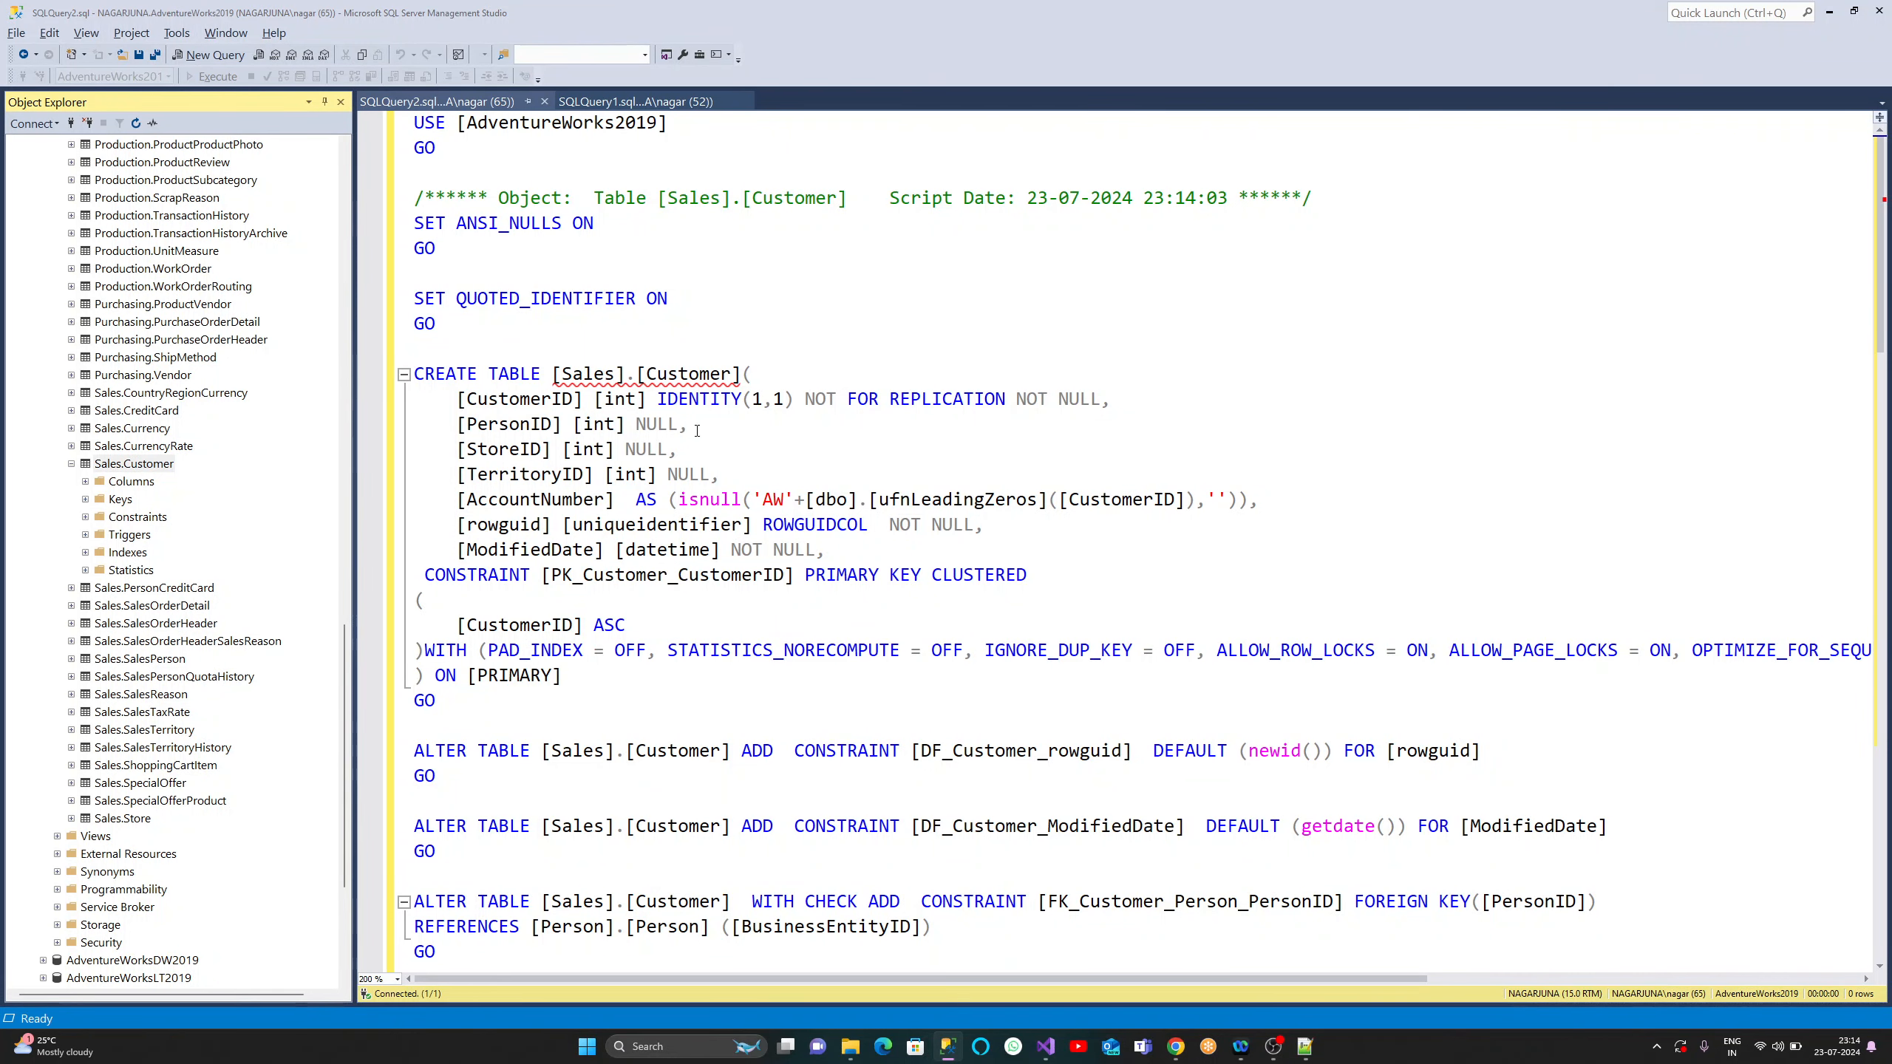
{"action": "left_click_drag", "start_coordinate": [1042, 11], "coordinate": [588, 166]}
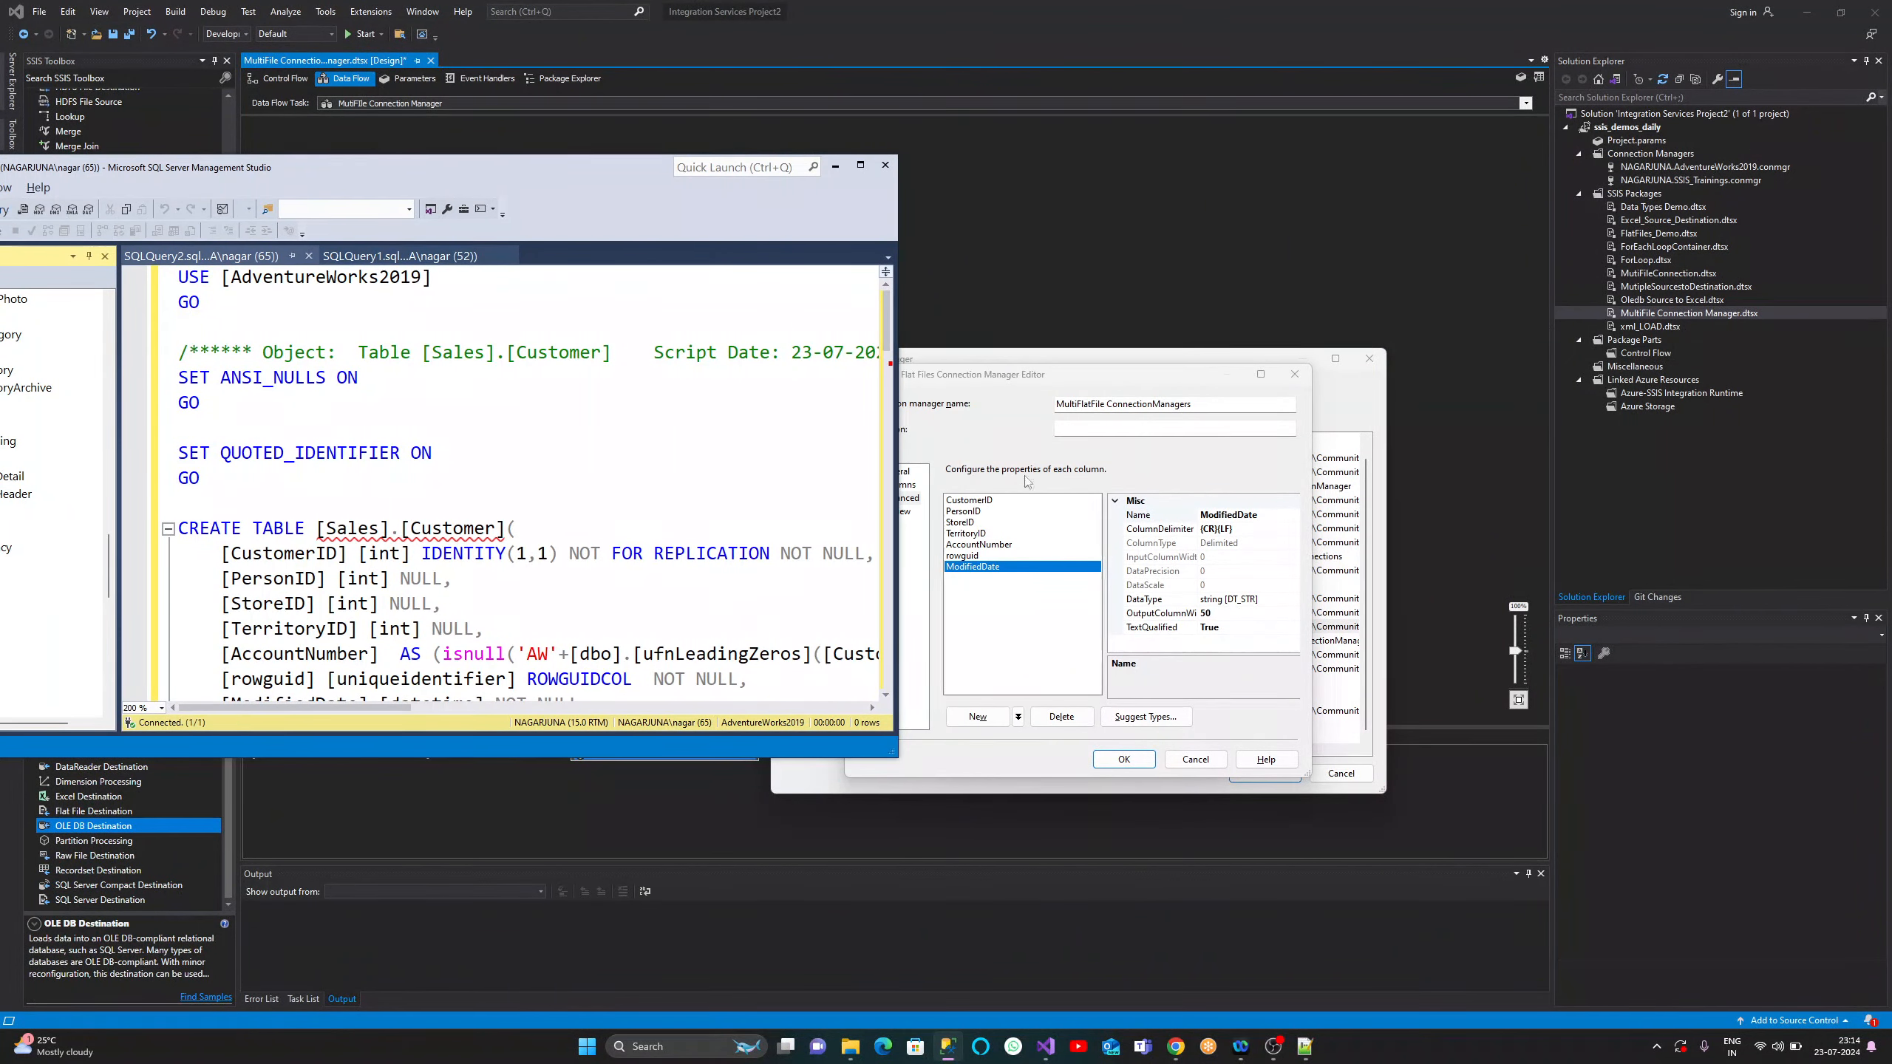
- Change CustomerID's data type from string [DT_STR] to eight-byte signed integer [DT_I8]
{"action": "left_click", "coordinate": [965, 501]}
{"action": "key", "text": "alt+Tab"}
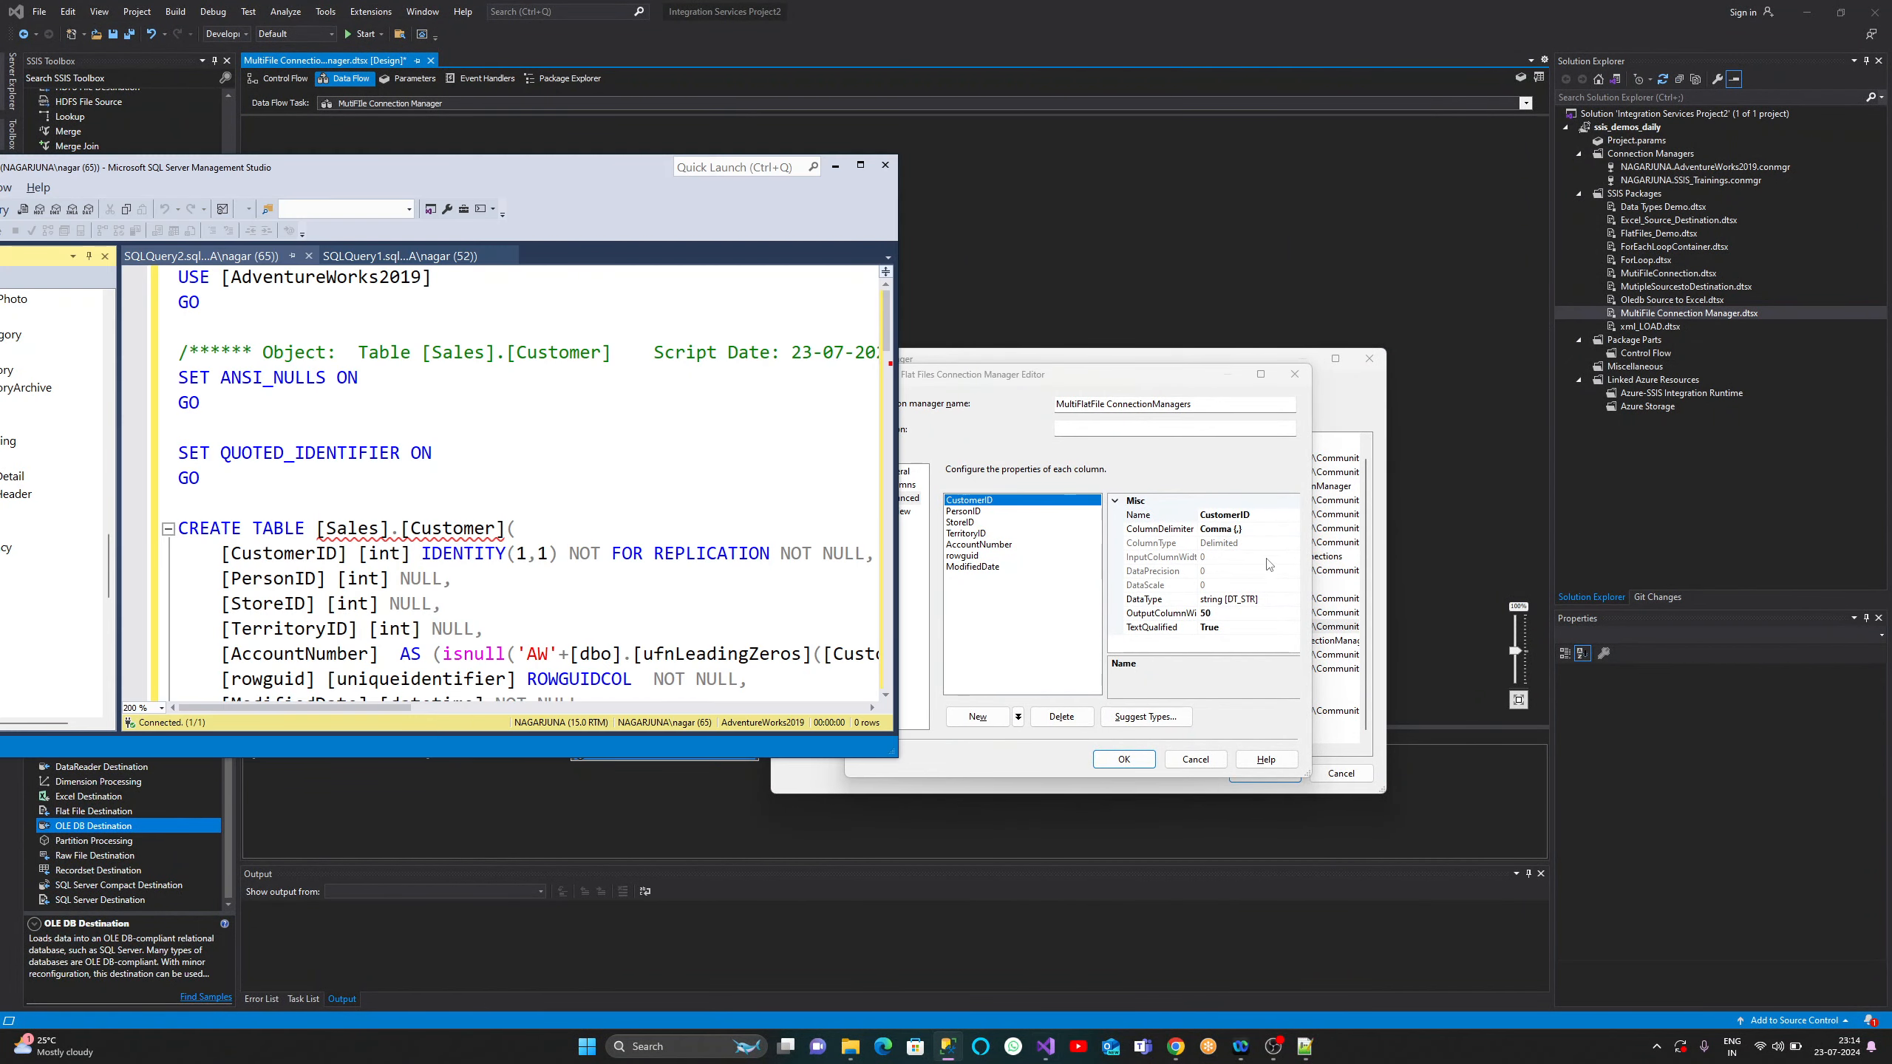
{"action": "left_click", "coordinate": [1218, 601]}
{"action": "left_click", "coordinate": [1293, 599]}
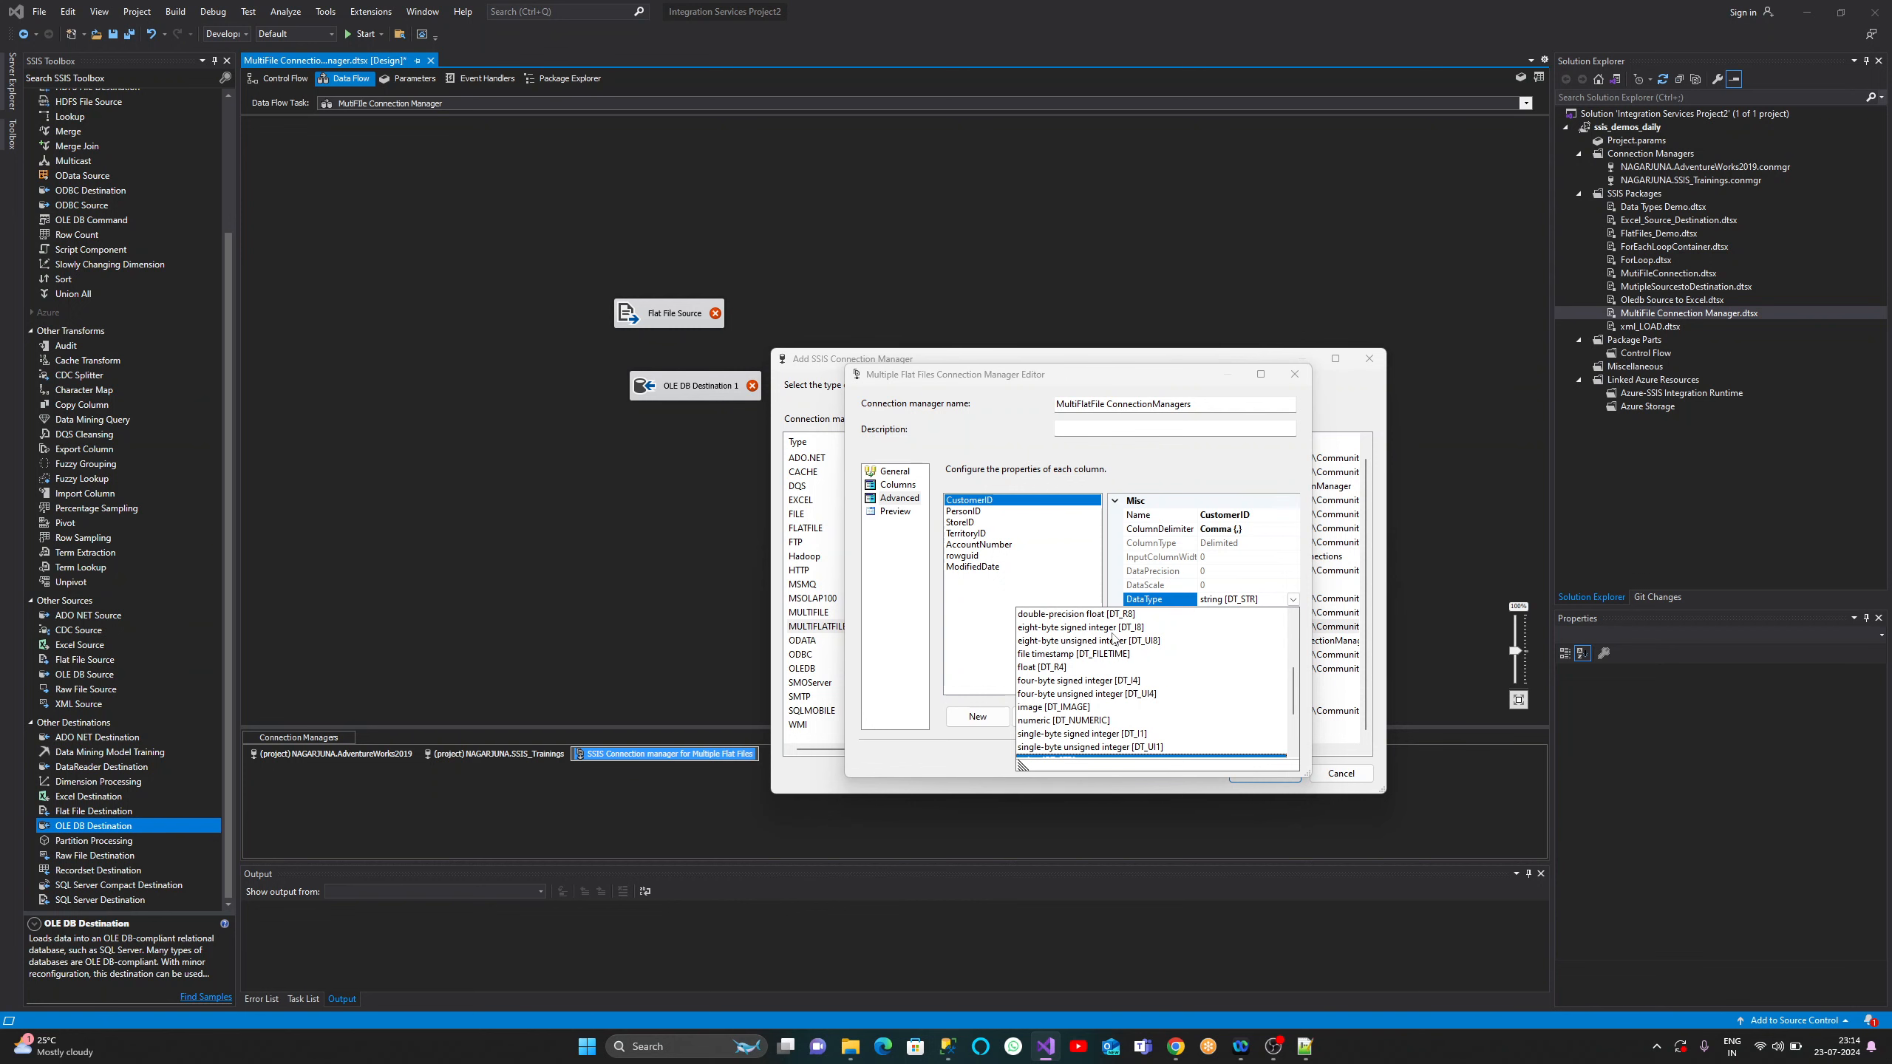
{"action": "left_click", "coordinate": [1114, 631]}
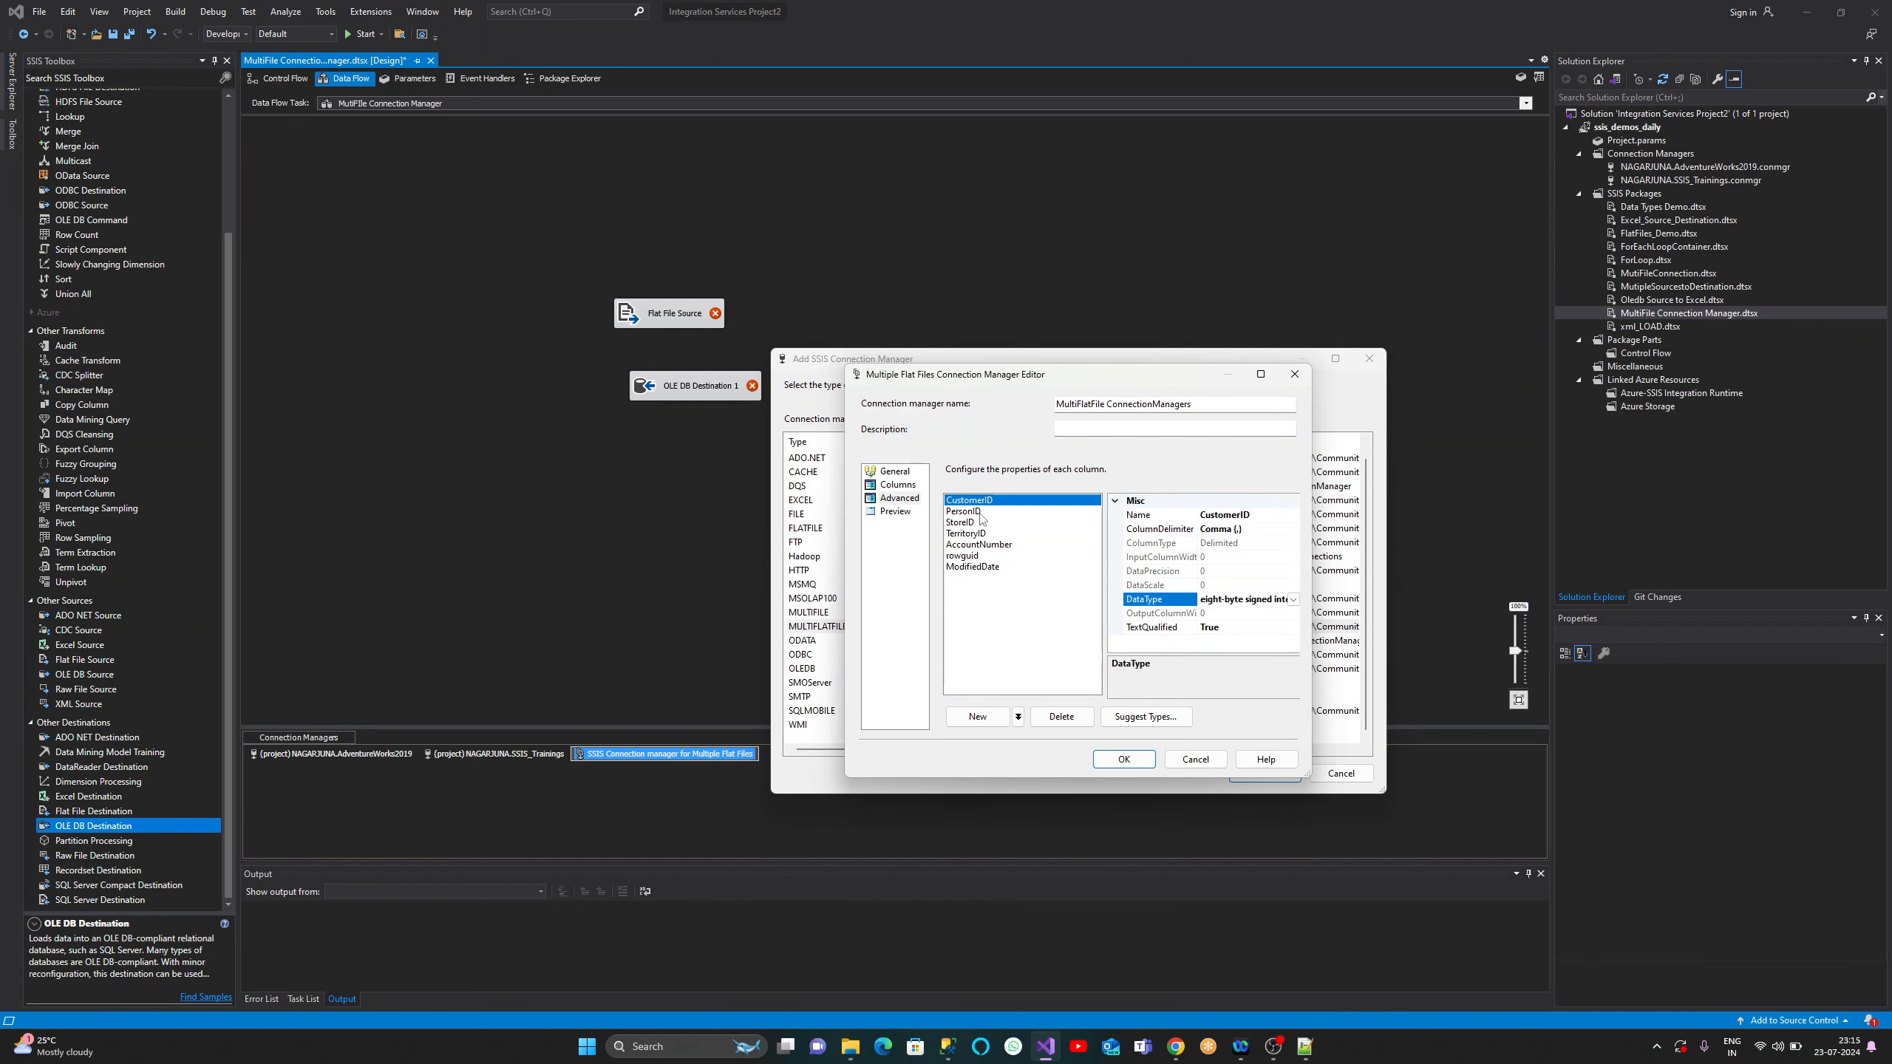